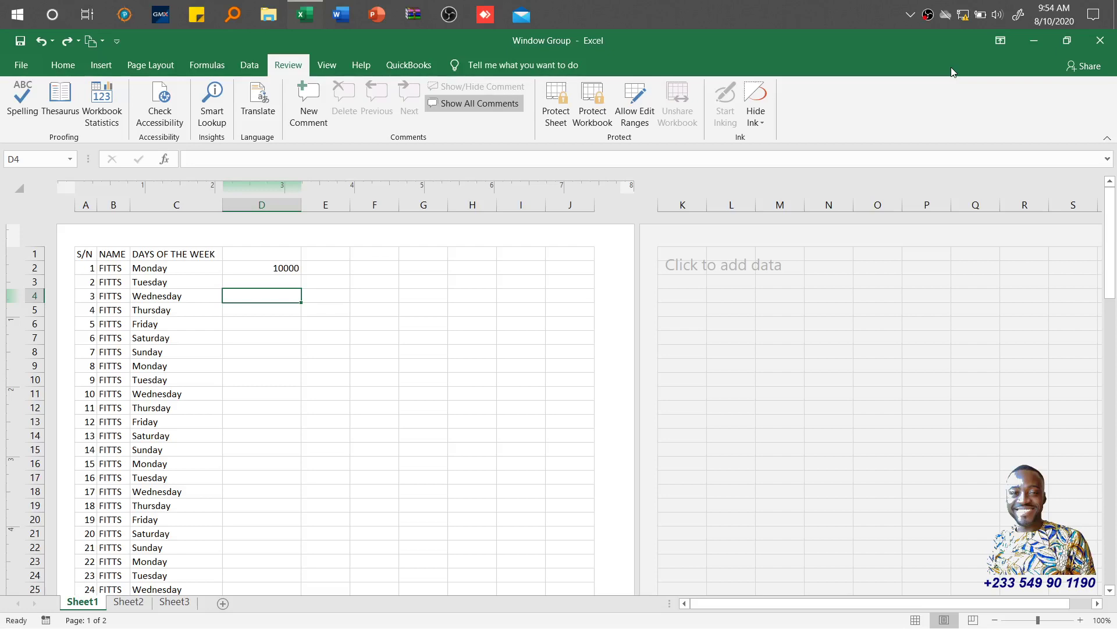
Spell-check the sheet starting from cell E9, continuing the check from the beginning of the sheet
left_click(340, 363)
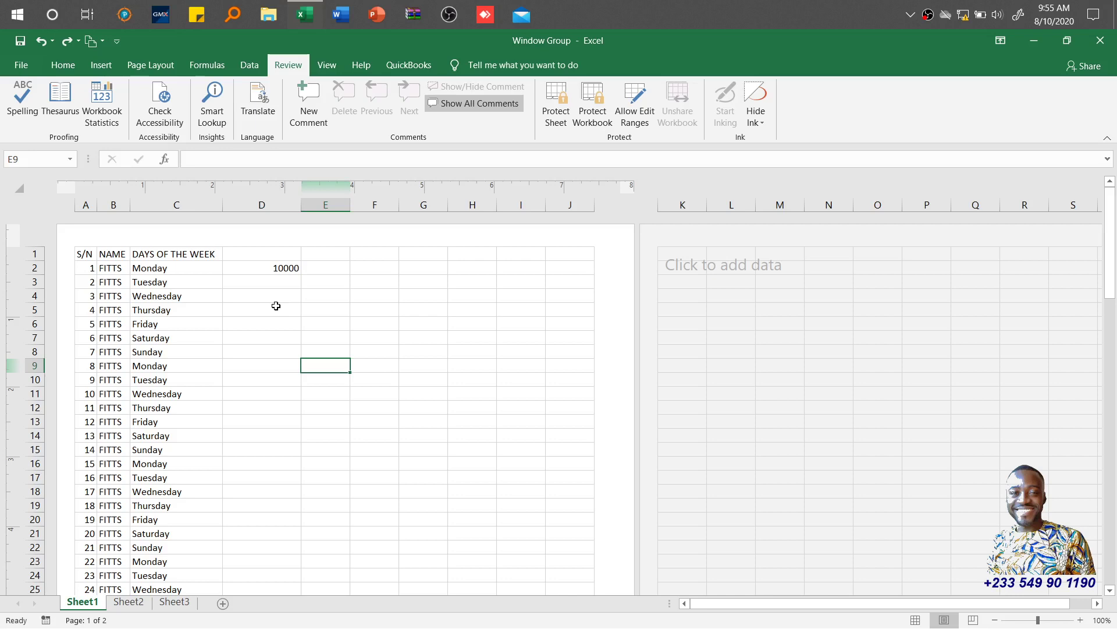
left_click(26, 109)
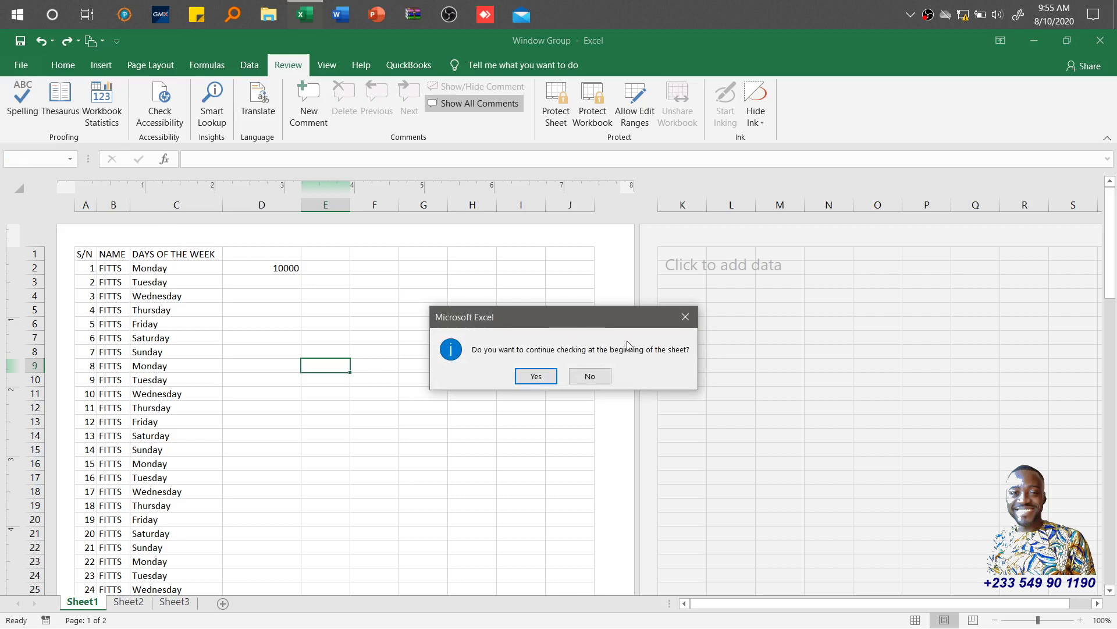
left_click(540, 377)
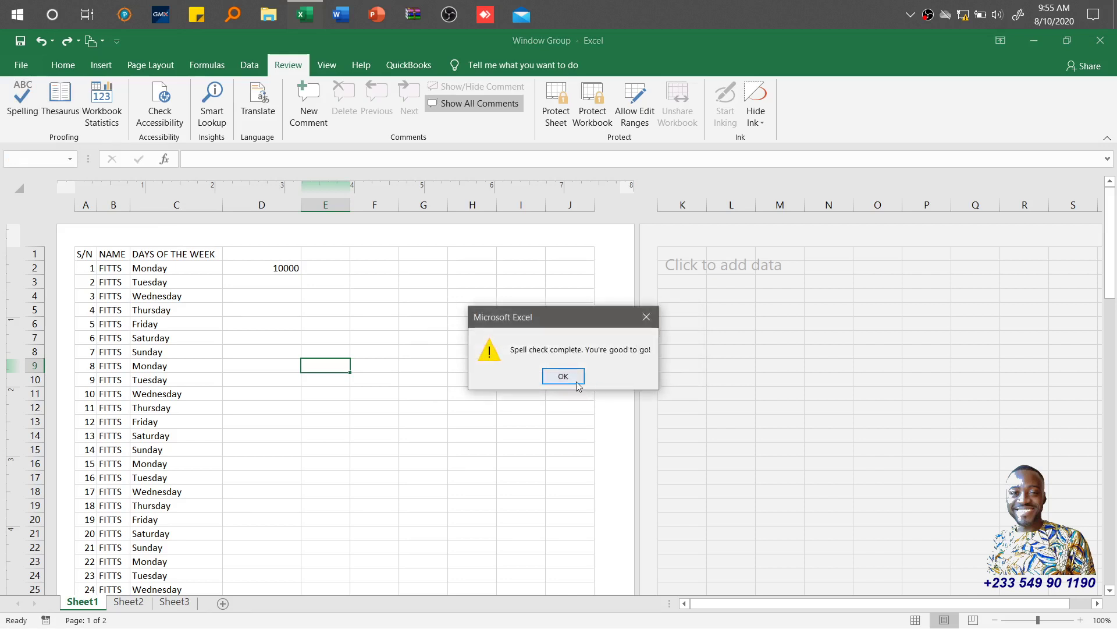
left_click(563, 376)
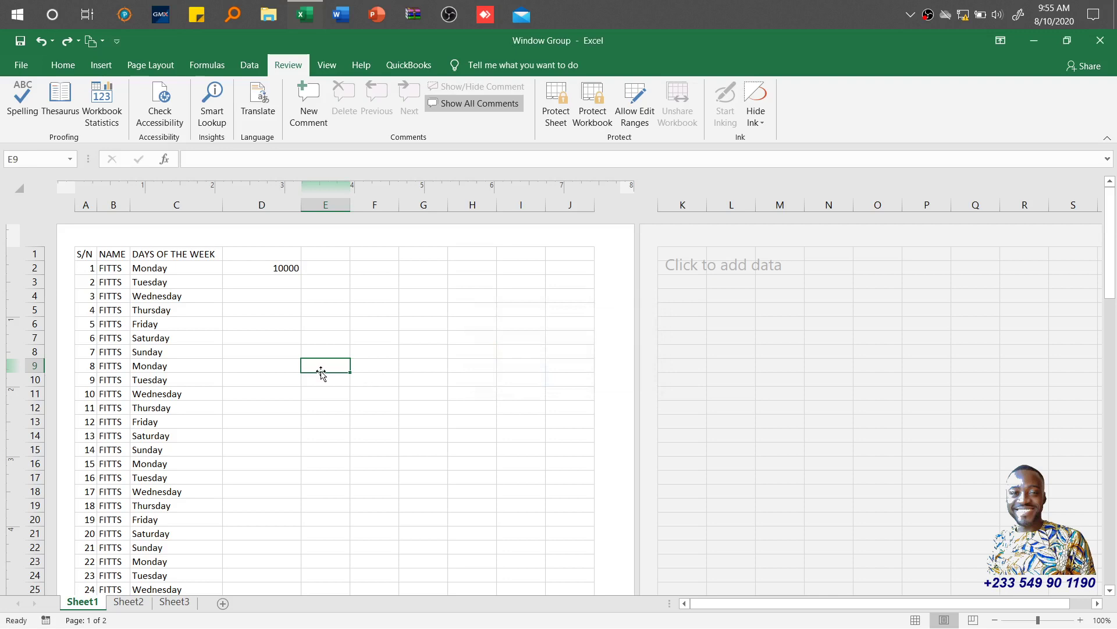
Enter the misspelled word "Cme" in cell E9 and spell-check the sheet, continuing from its beginning
type("Cme")
key("Return")
left_click(29, 116)
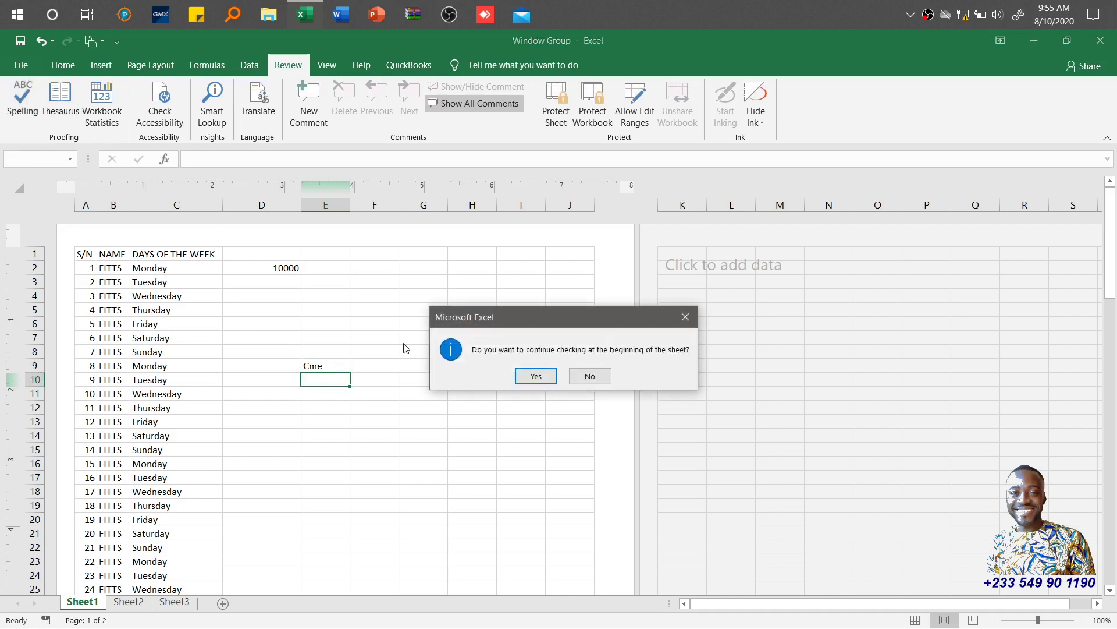
left_click(541, 377)
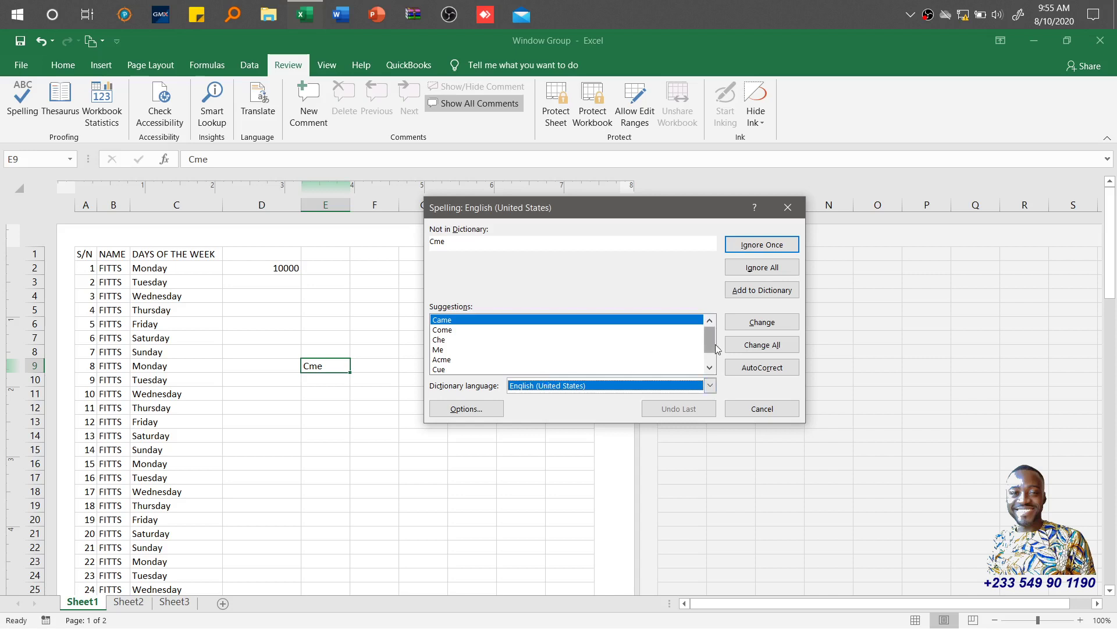
Look through the spelling suggestions for "Cme" and the available dictionary languages
left_click_drag(713, 344, 713, 354)
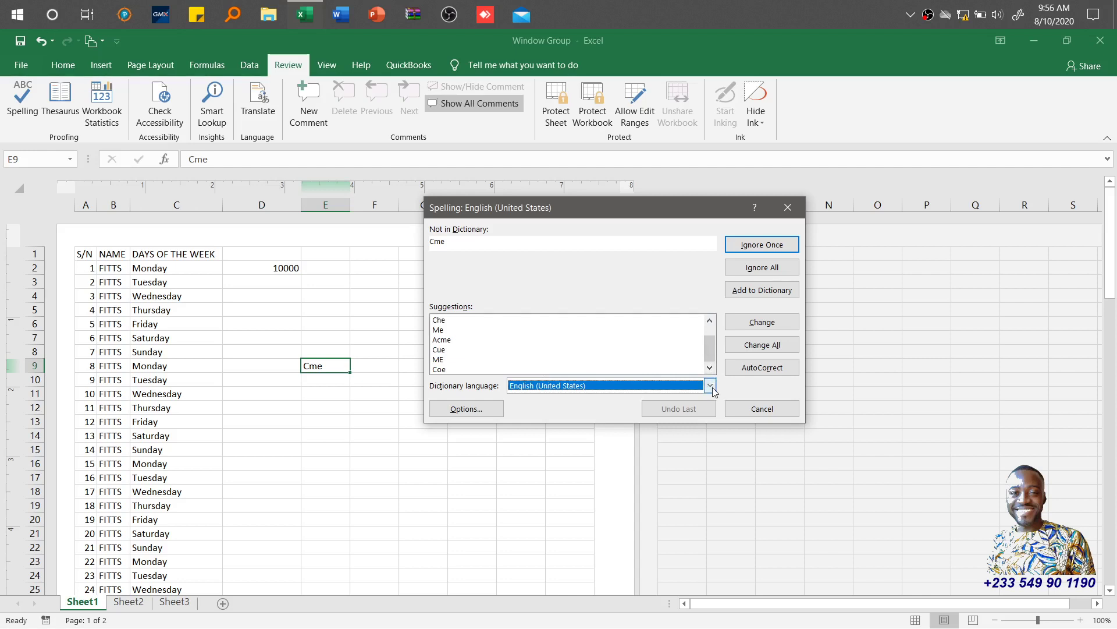
left_click(711, 386)
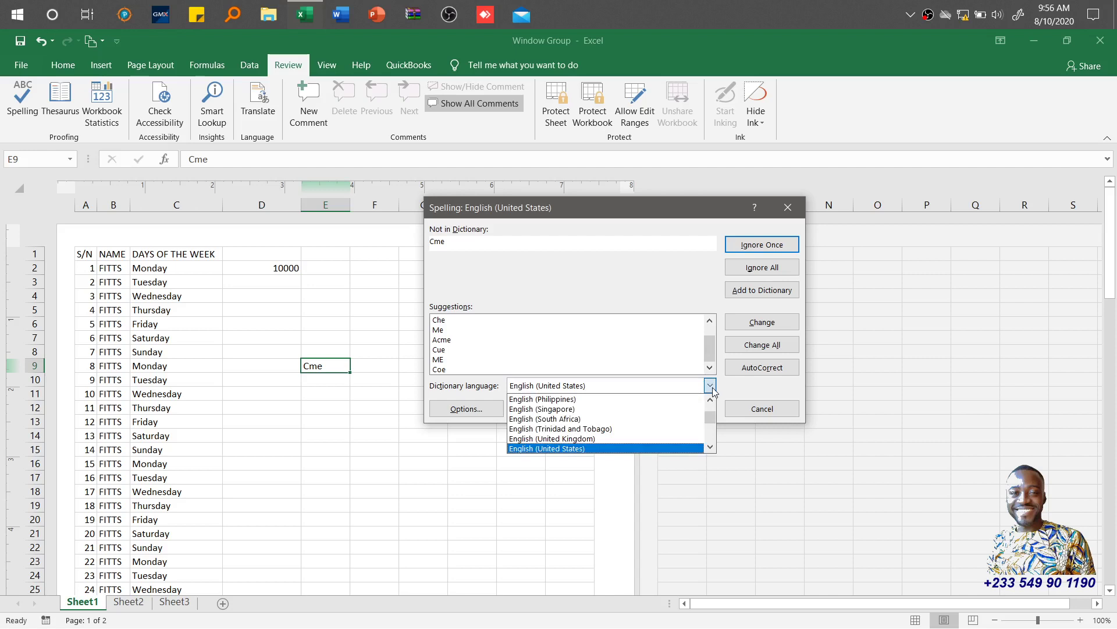
left_click(712, 386)
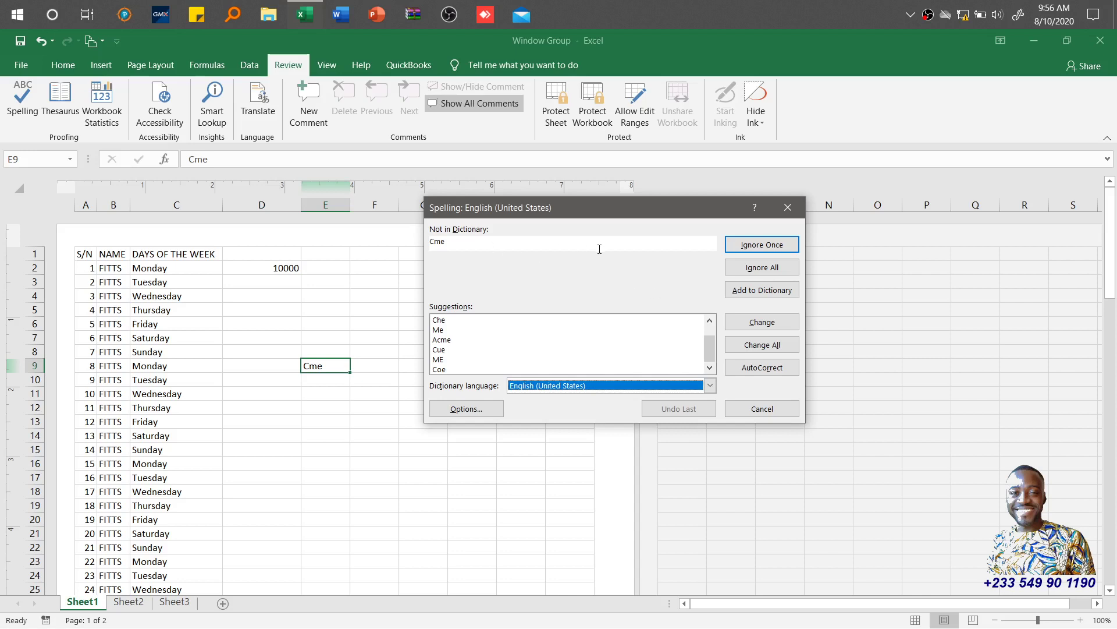
Replace "Cme" in cell E9 with the suggested word "Come" and finish the spell check
scroll(511, 322, "up", 1)
left_click(511, 321)
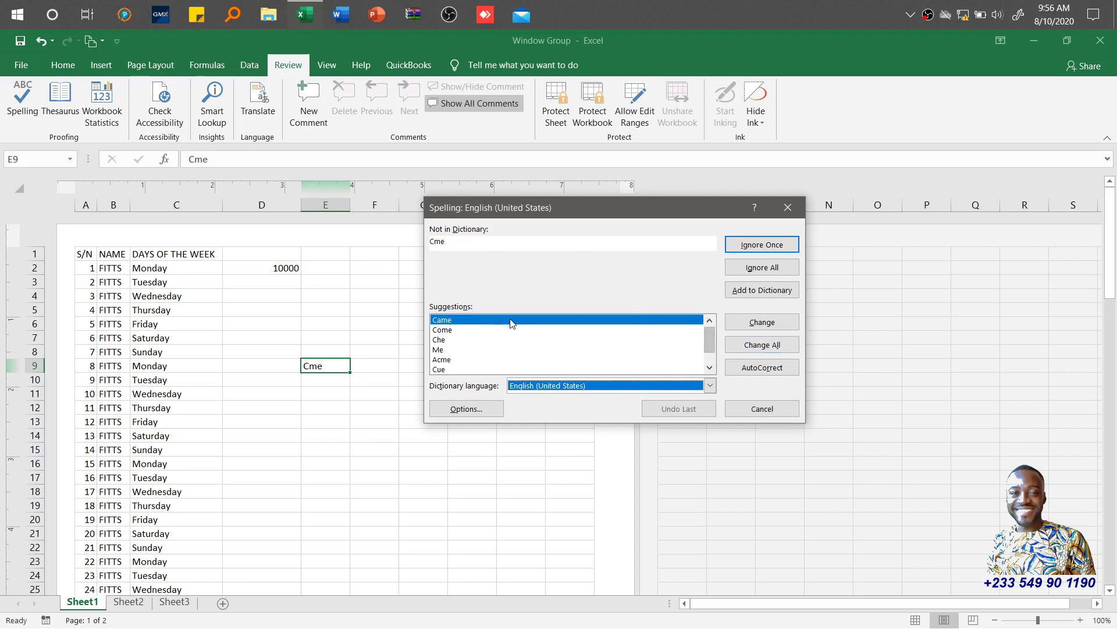
left_click(445, 330)
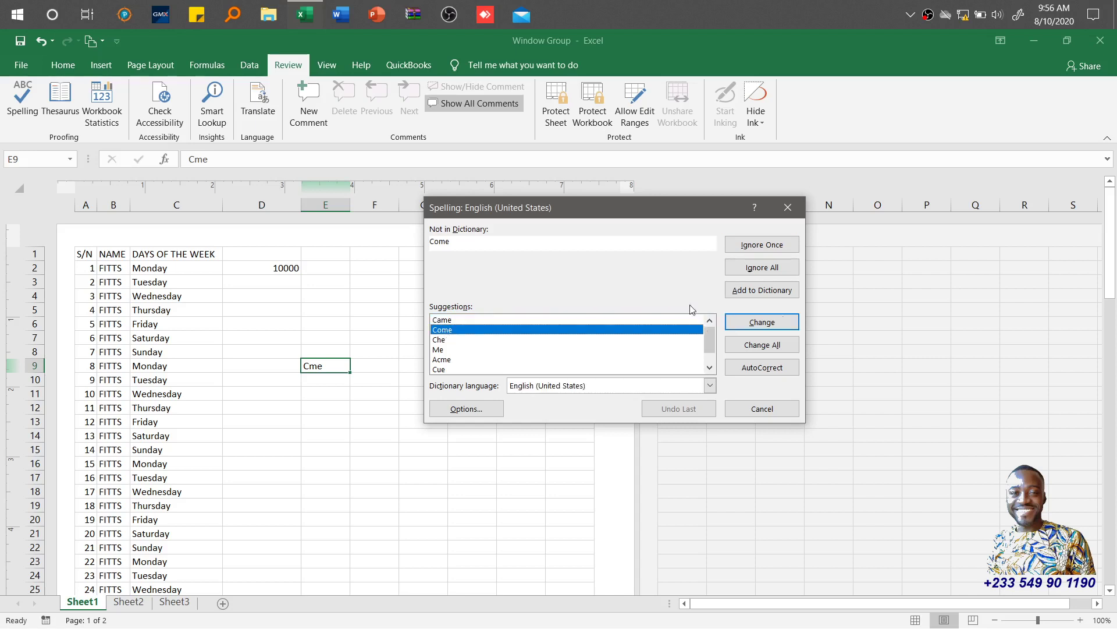
left_click(770, 326)
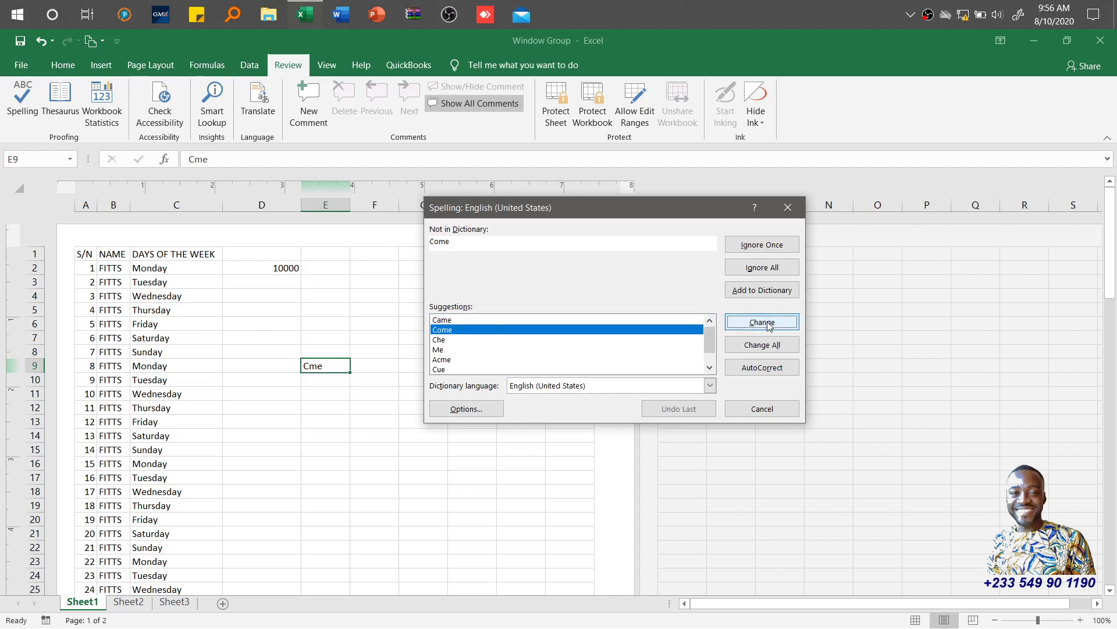
left_click(769, 326)
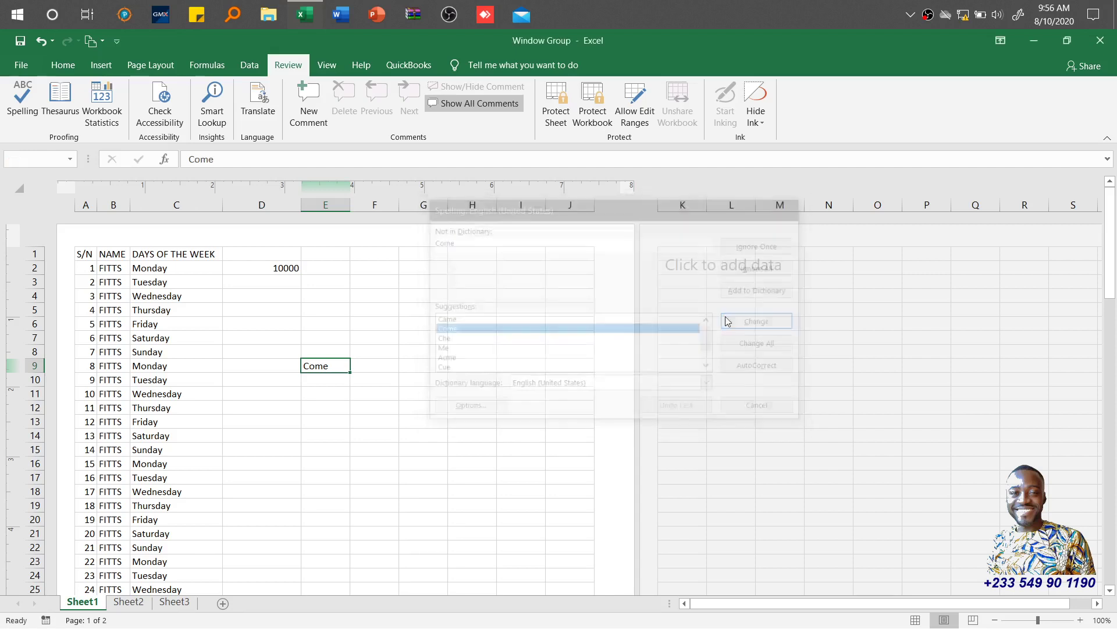
left_click(755, 324)
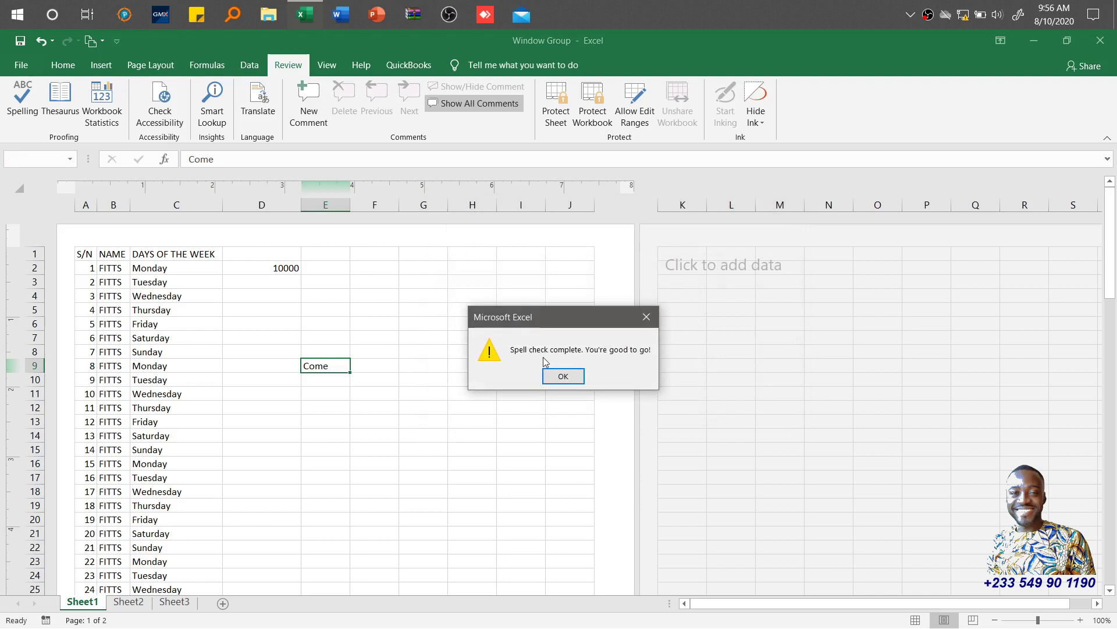
left_click(563, 376)
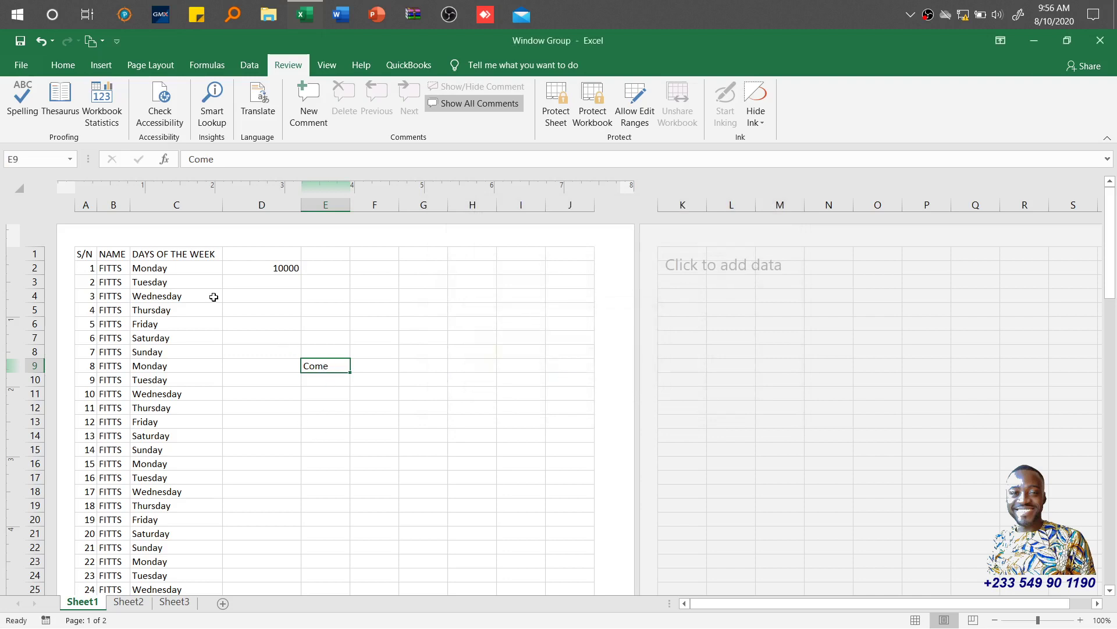
Look up synonyms for "Come" in the Thesaurus and view the workbook statistics
left_click(59, 110)
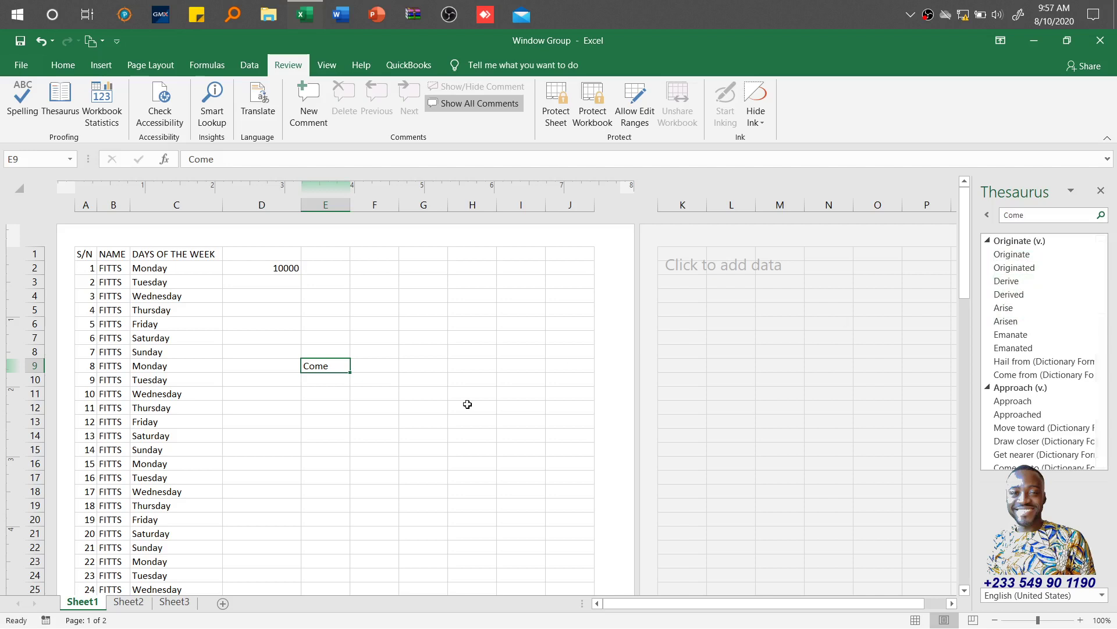
left_click(312, 432)
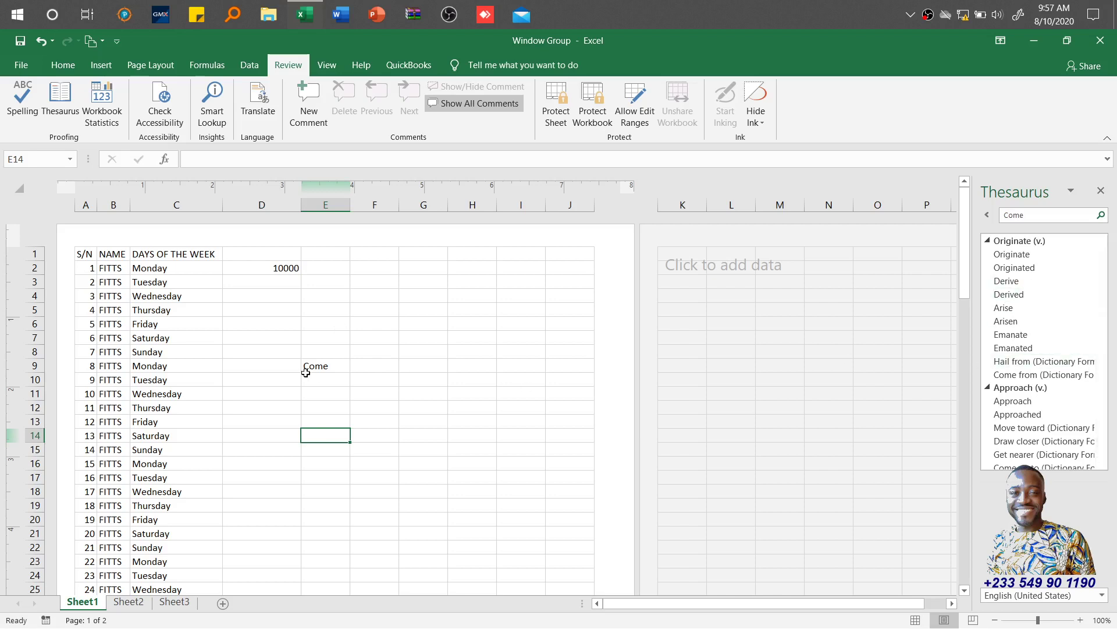
left_click(101, 106)
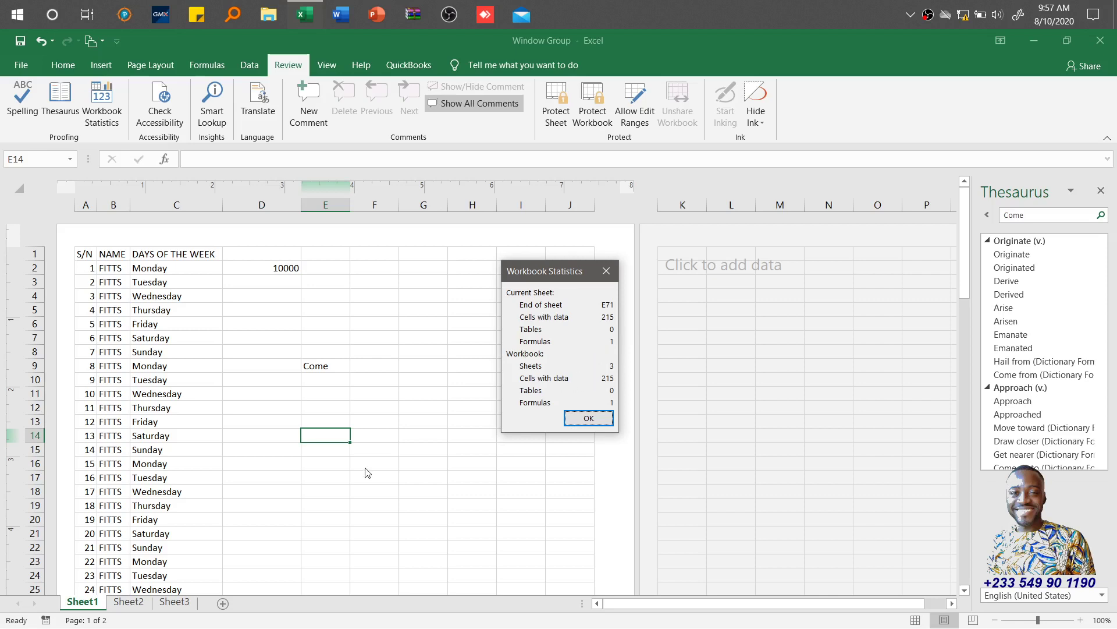
left_click(589, 419)
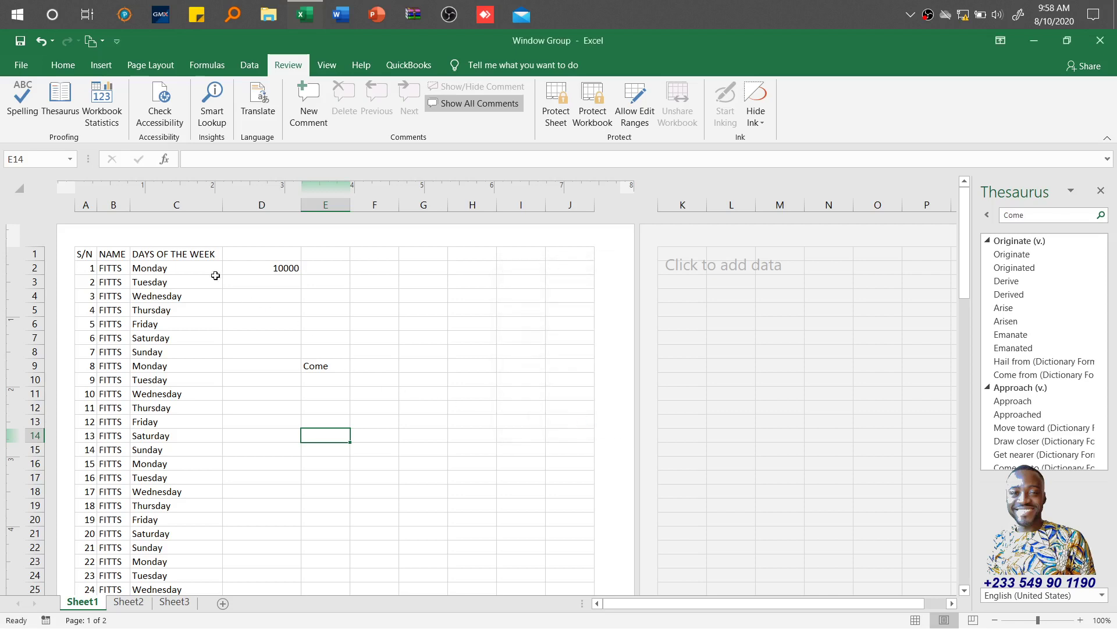
Run the accessibility check on the workbook, review the inspection results and close them
left_click(162, 101)
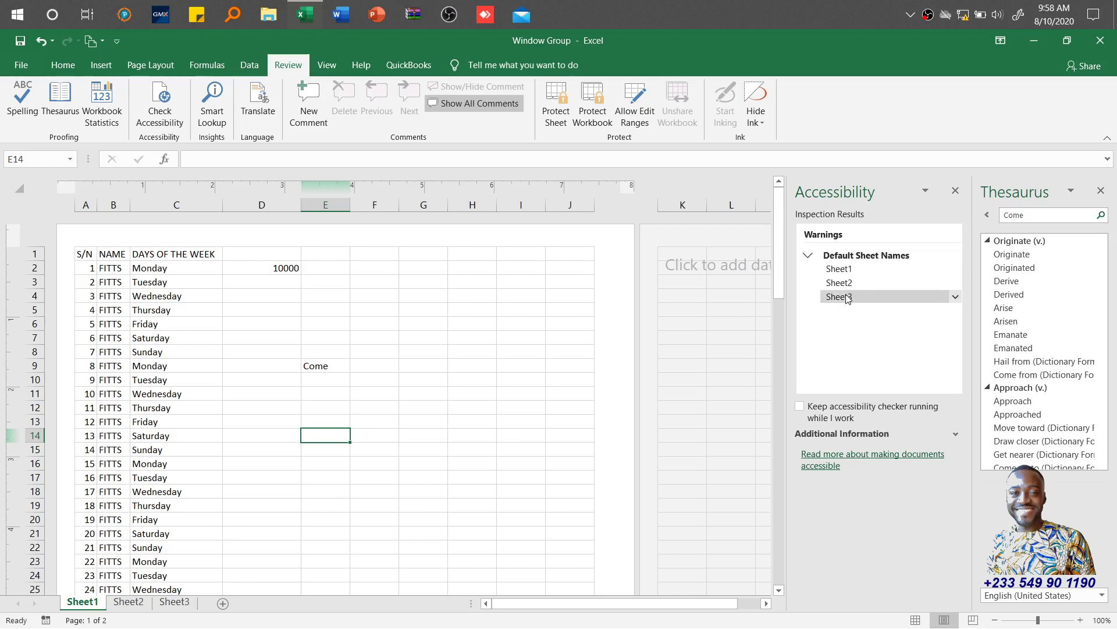
left_click(956, 192)
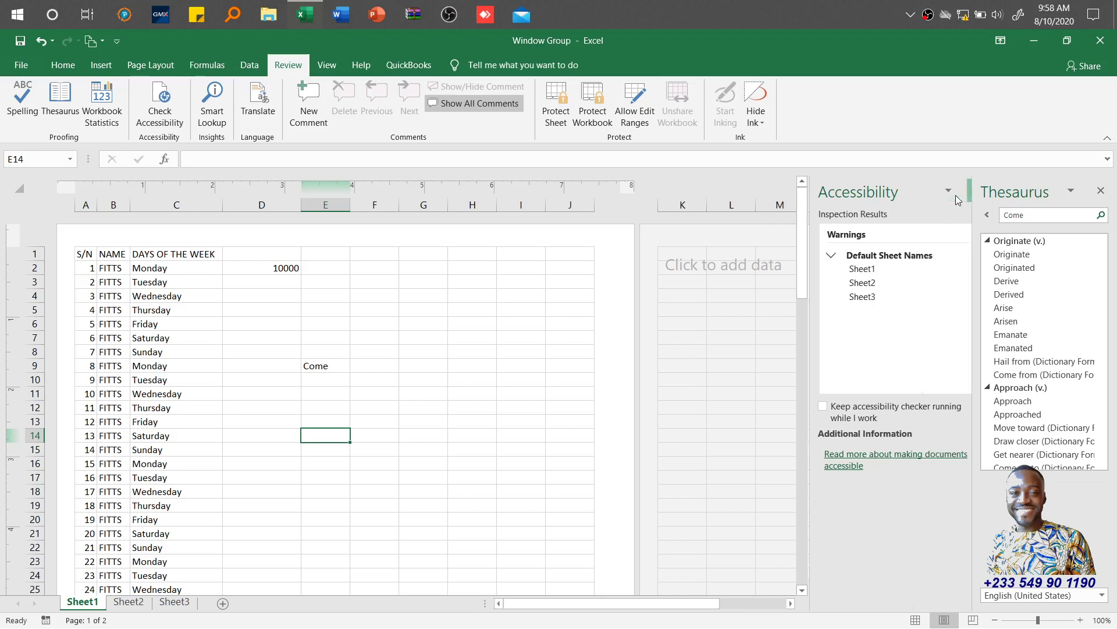
Rename the three worksheets from Sheet1, Sheet2 and Sheet3 to FITTS1, FITTS2 and FITTS3, and return to FITTS1
double_click(97, 604)
type("FIT")
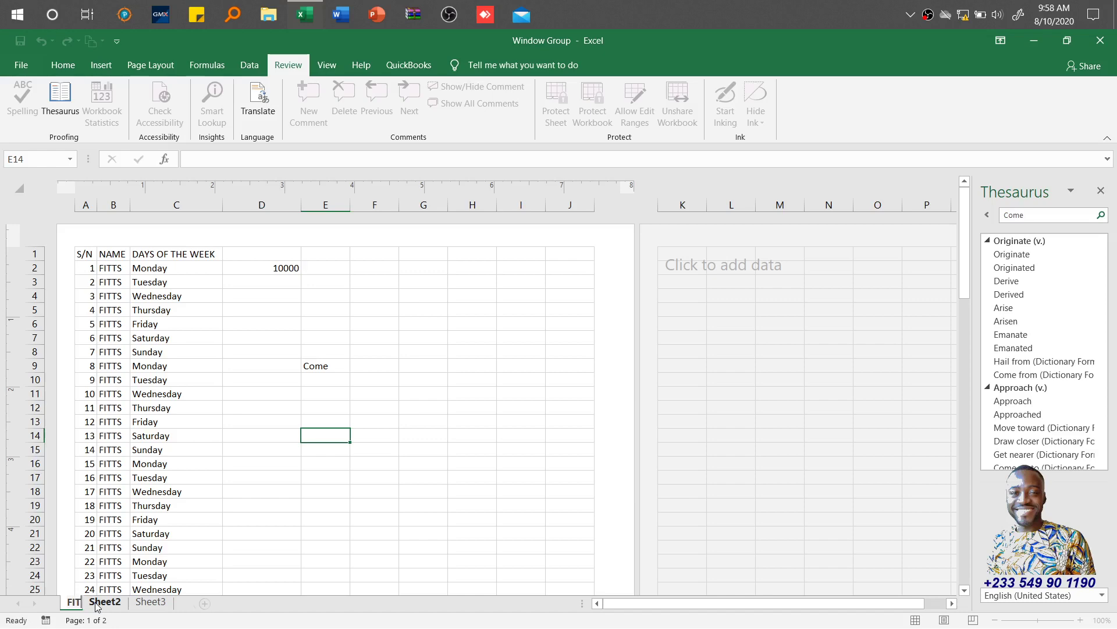
type("TS1")
double_click(122, 601)
type("FITTS2")
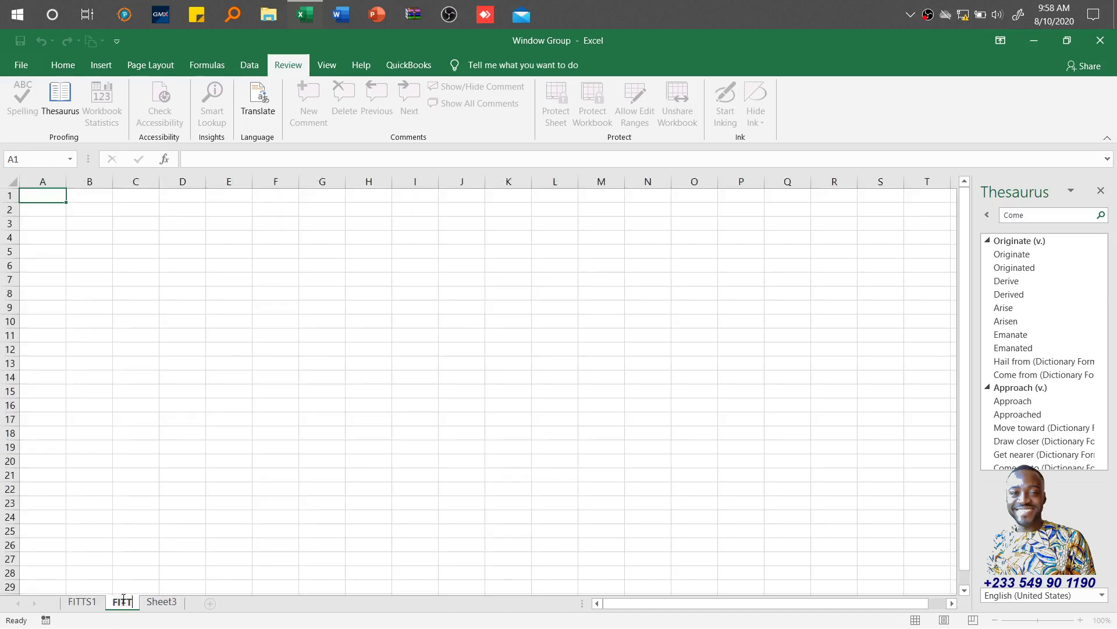
left_click(172, 601)
double_click(173, 601)
type("FITTS3")
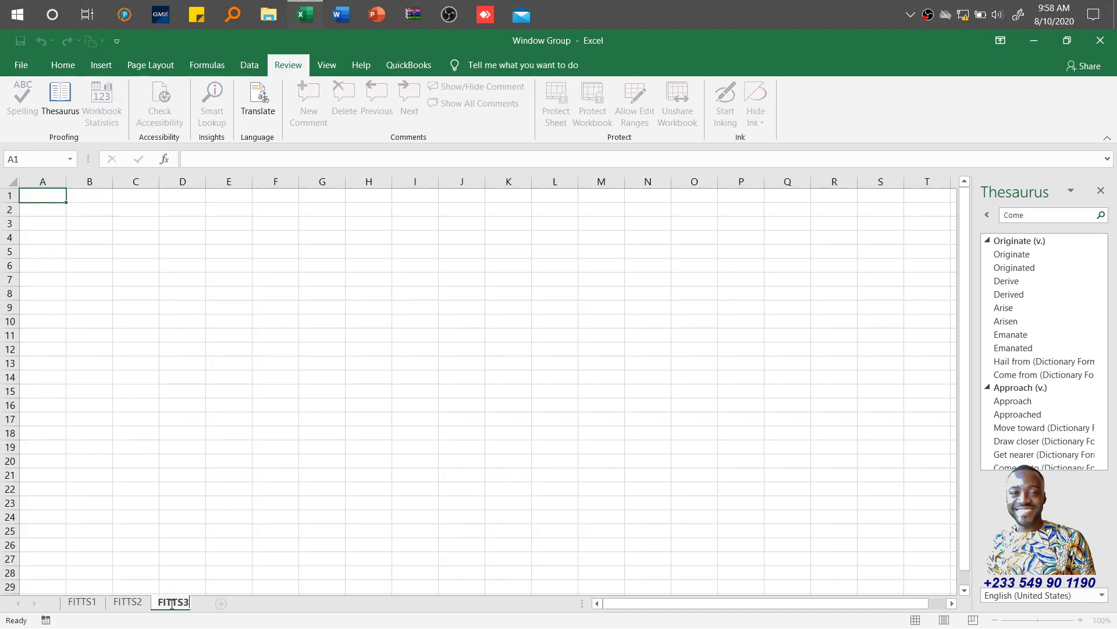
left_click(94, 603)
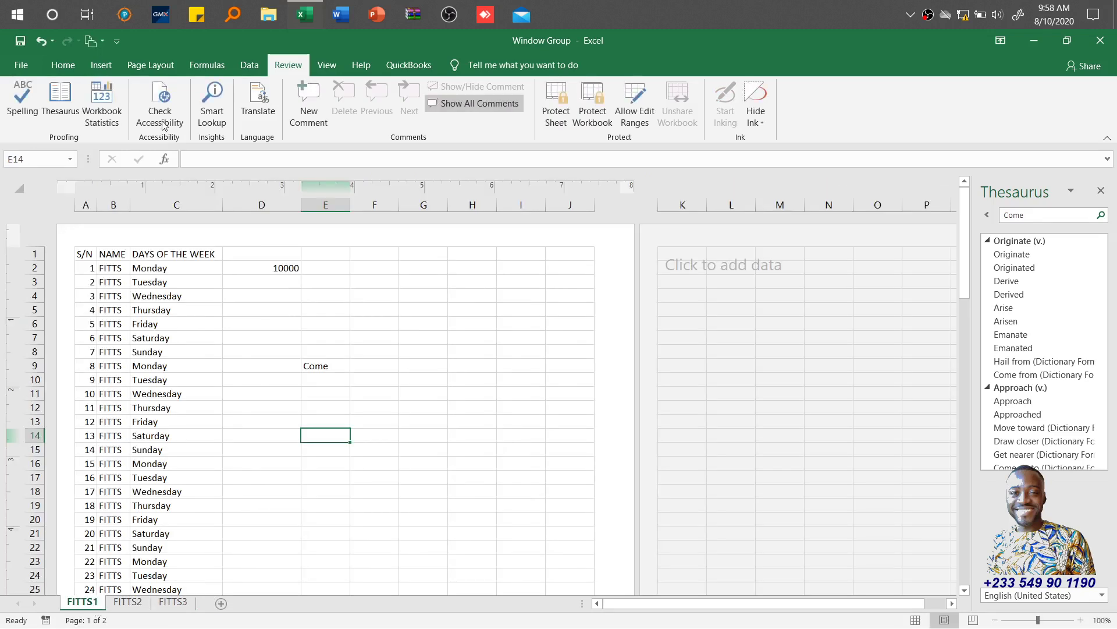
Rerun the accessibility check on the renamed sheets, then close the Accessibility results and the Thesaurus
left_click(161, 104)
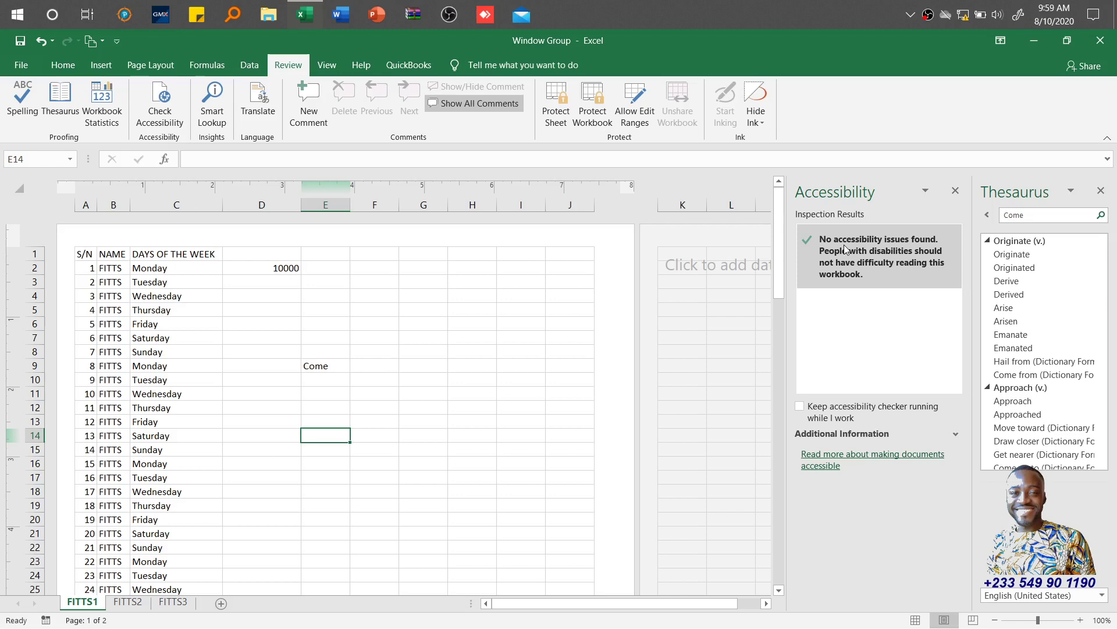
left_click(955, 191)
left_click(1100, 191)
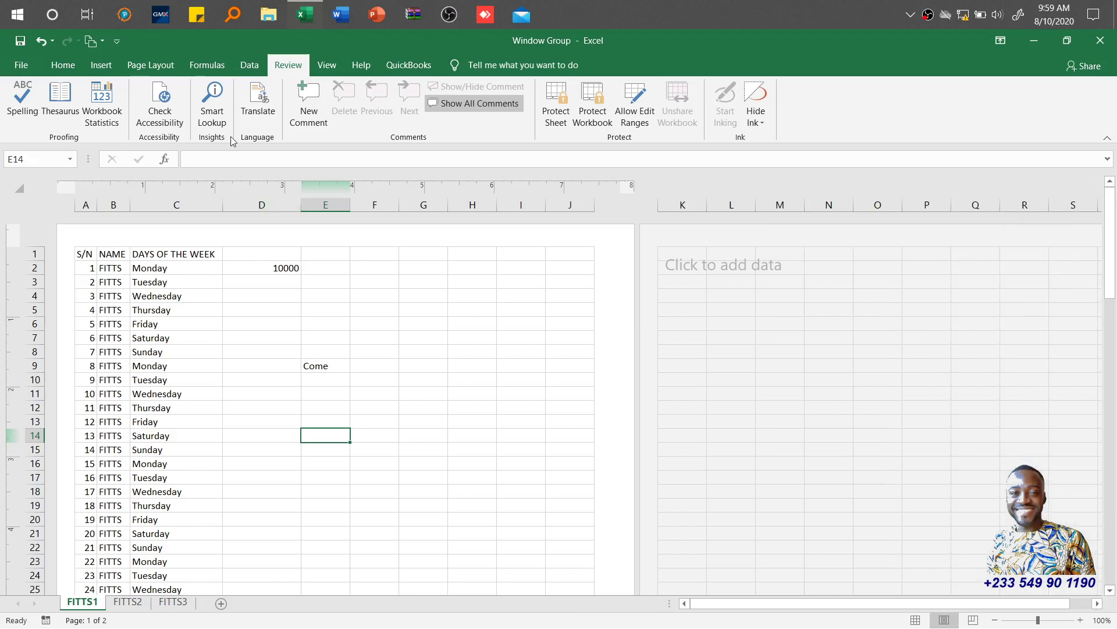
Run Smart Lookup on the word "Come" in cell E9
left_click(212, 113)
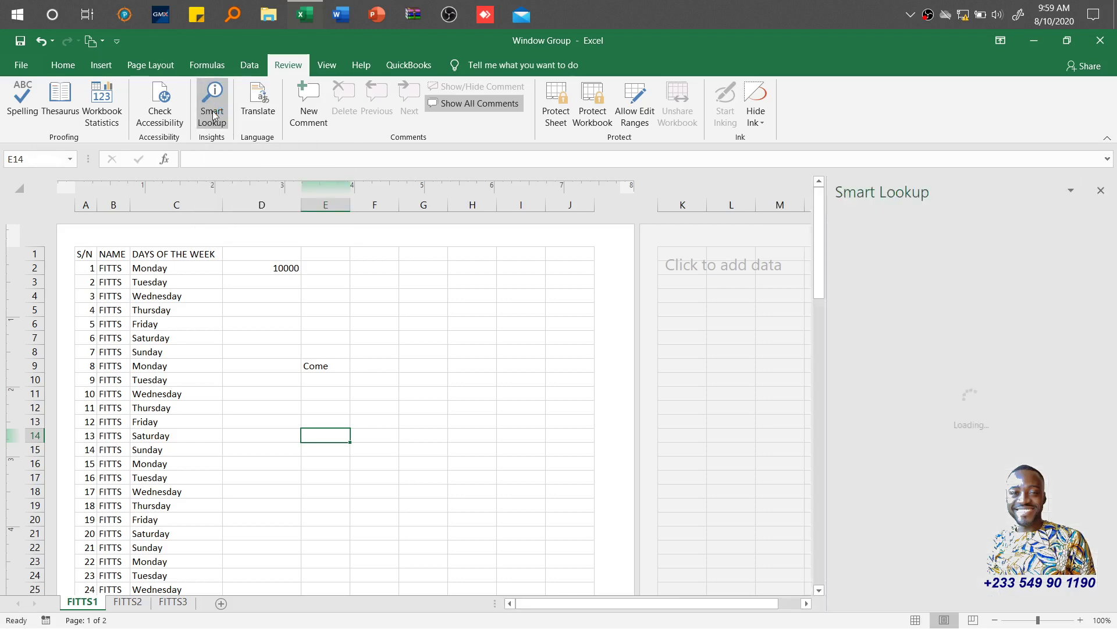
left_click(319, 366)
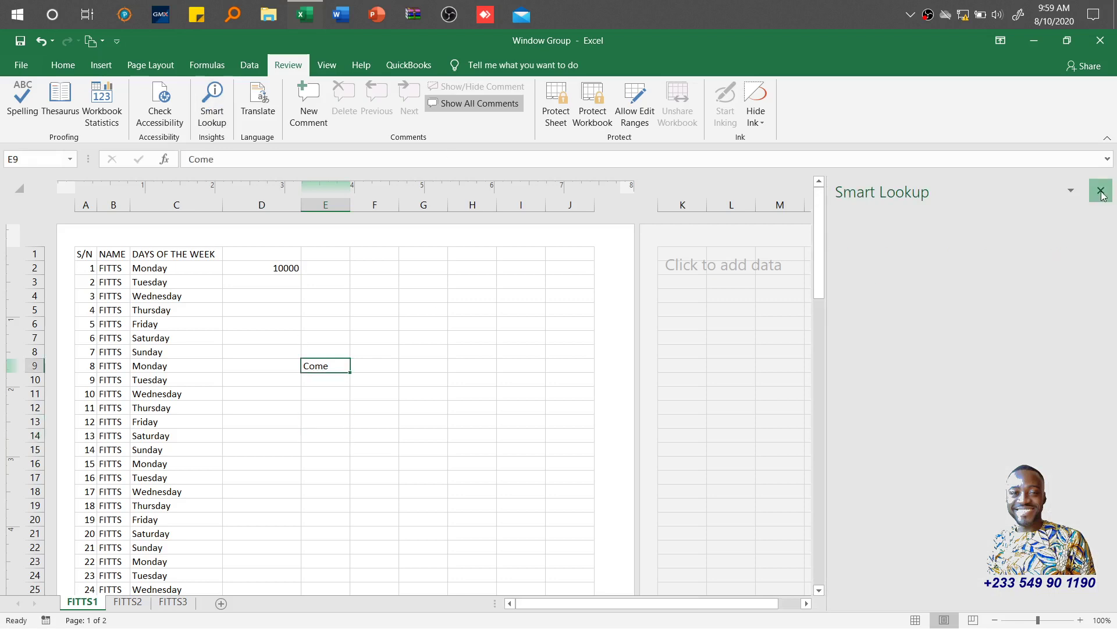
left_click(1100, 190)
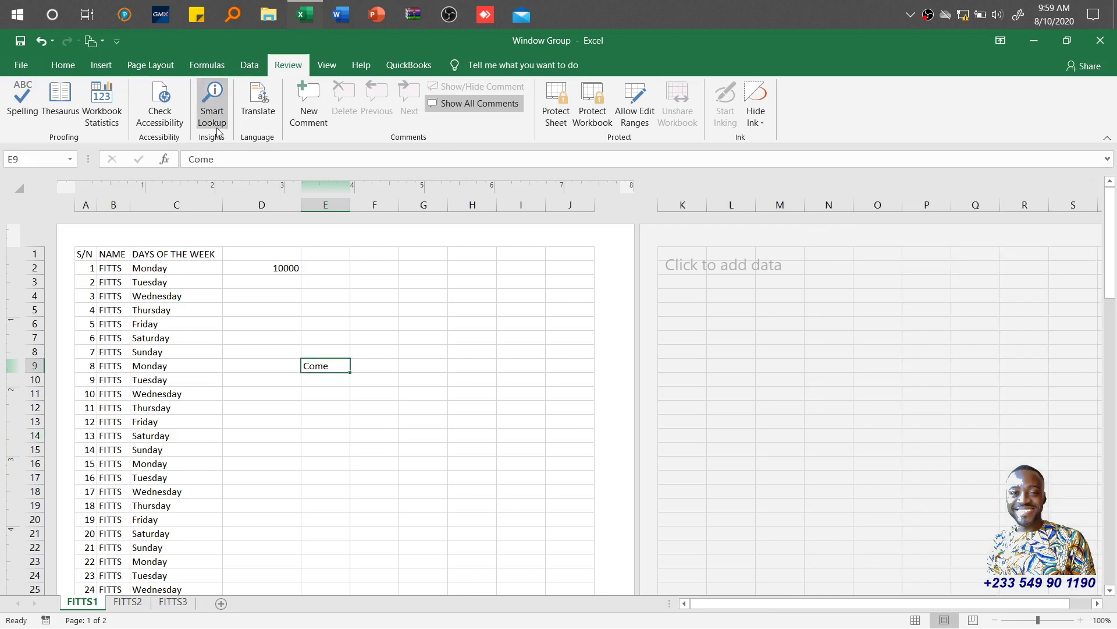
left_click(217, 128)
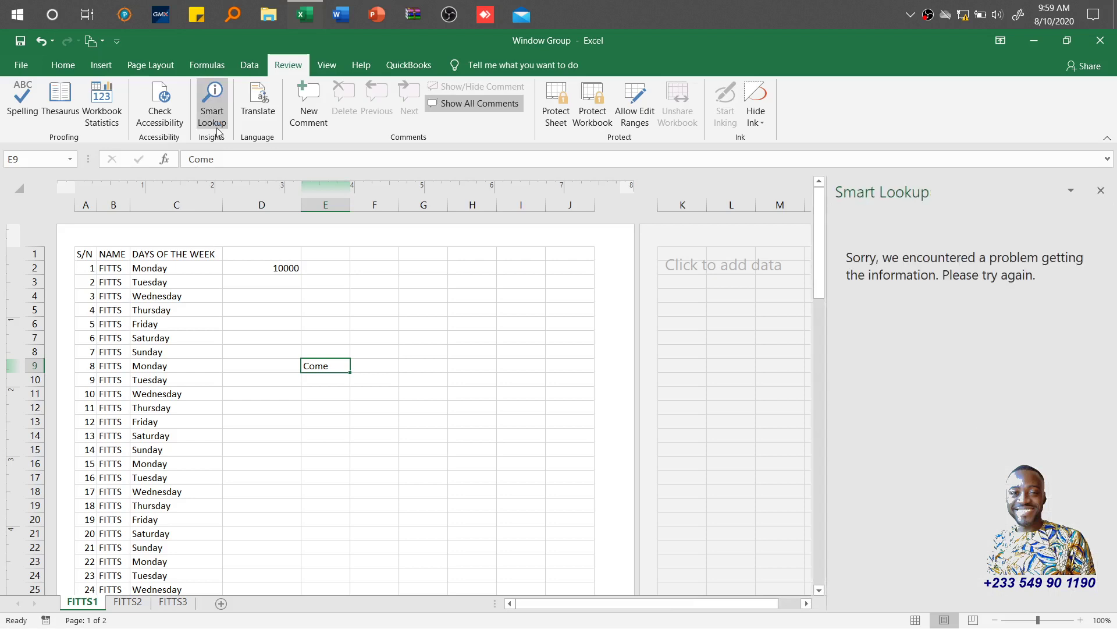
Connect the computer to the Fawoma IT Training Services Wi-Fi network and return to the worksheet
left_click(964, 14)
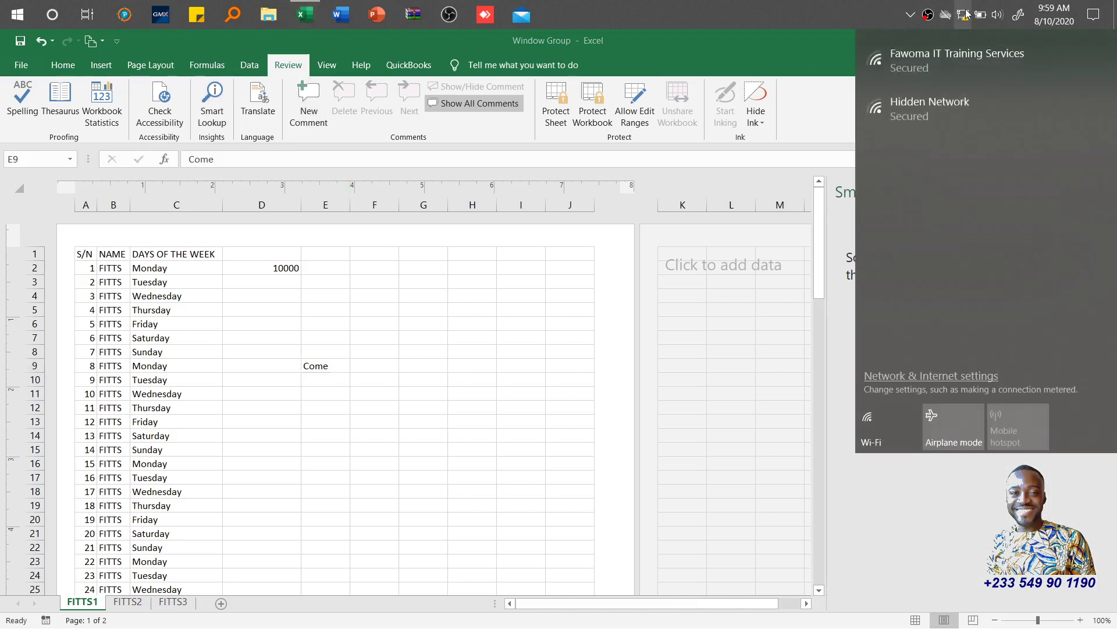
left_click(958, 58)
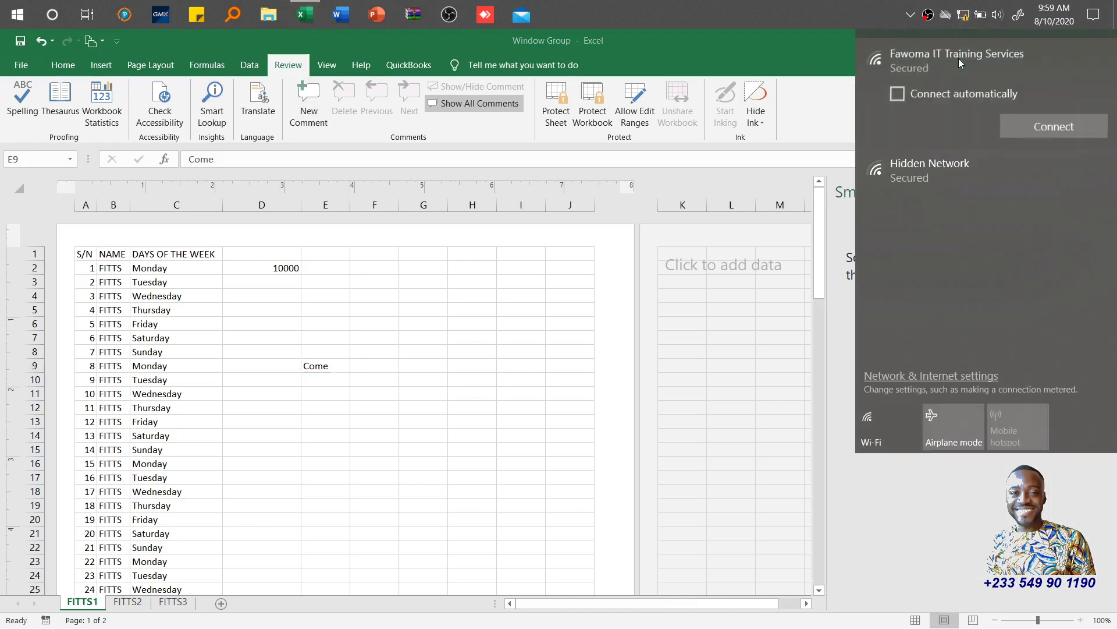
left_click(1028, 121)
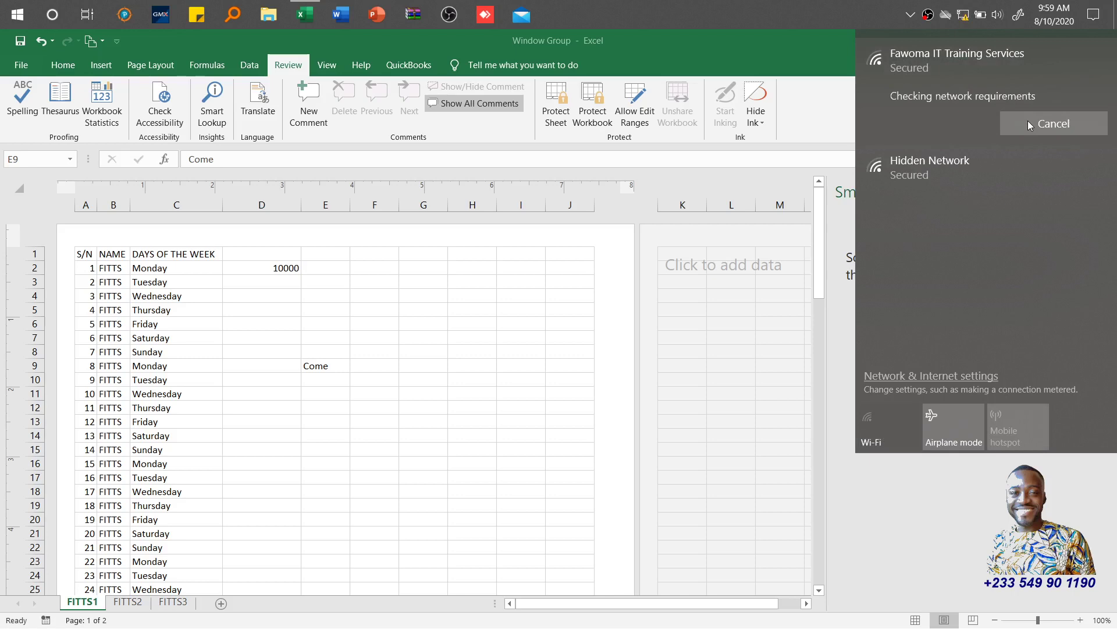
left_click(359, 329)
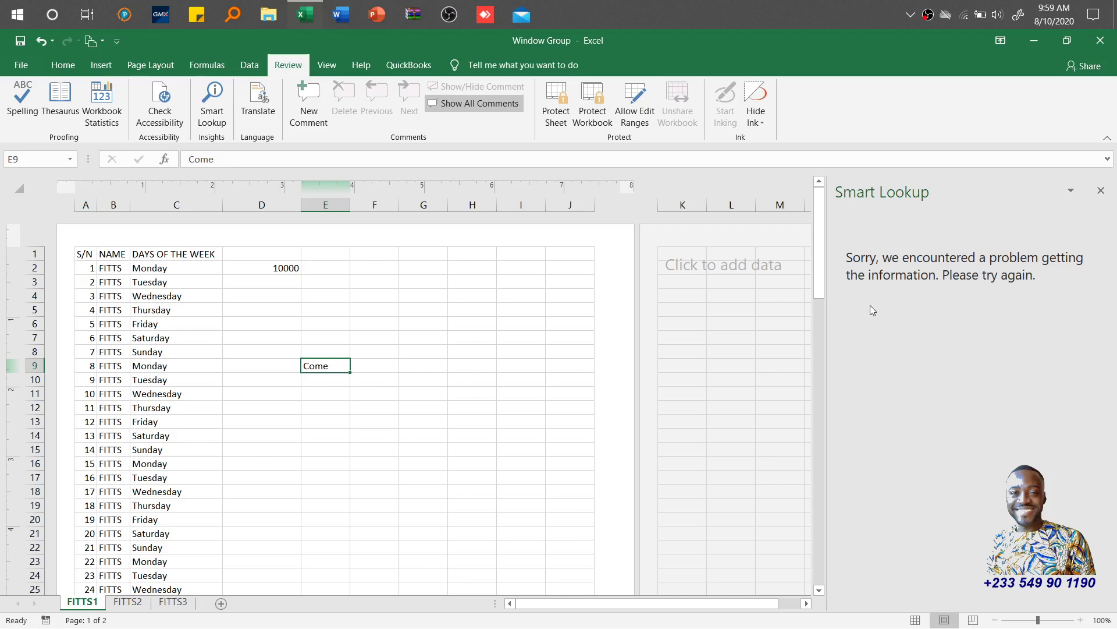
Rerun Smart Lookup on the word "Come" in cell E9 and read through its definitions
left_click(205, 113)
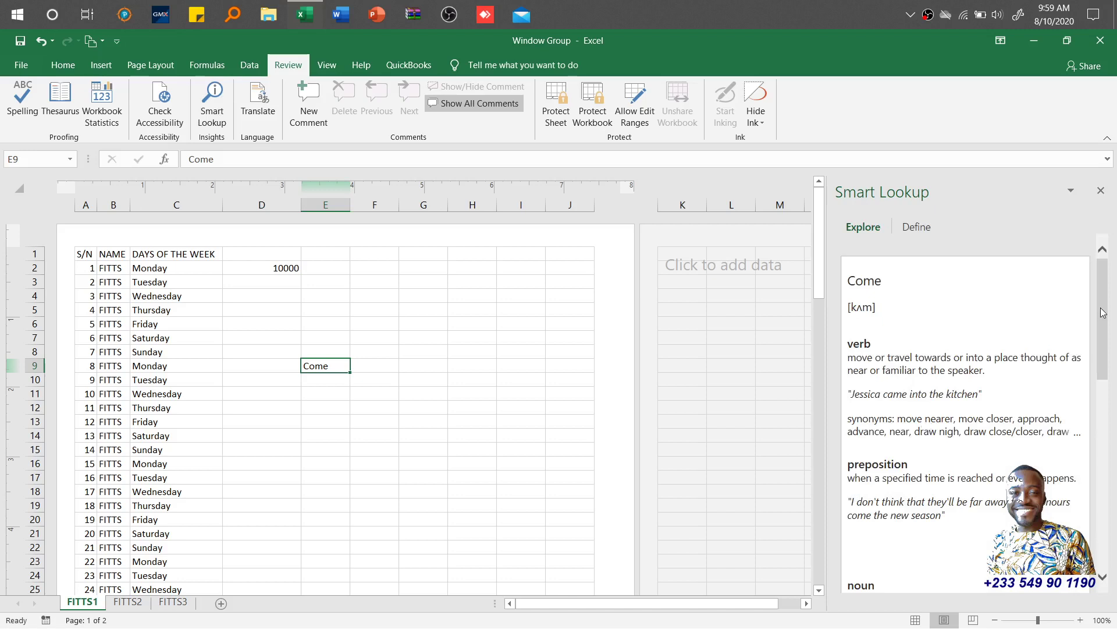
left_click_drag(1103, 312, 1105, 365)
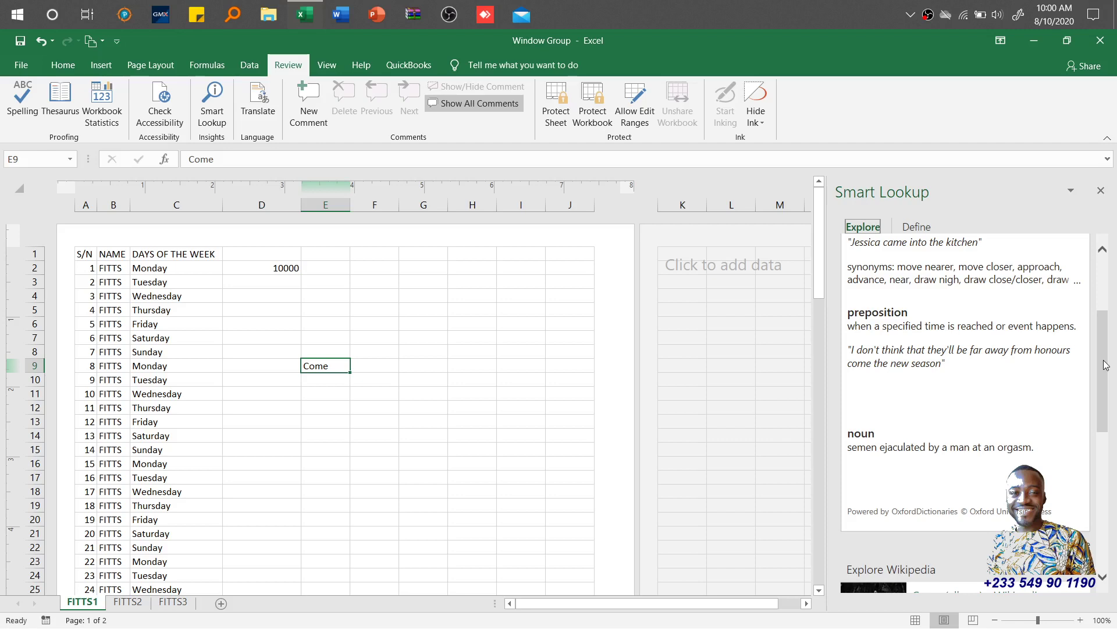
left_click_drag(1106, 365, 1105, 297)
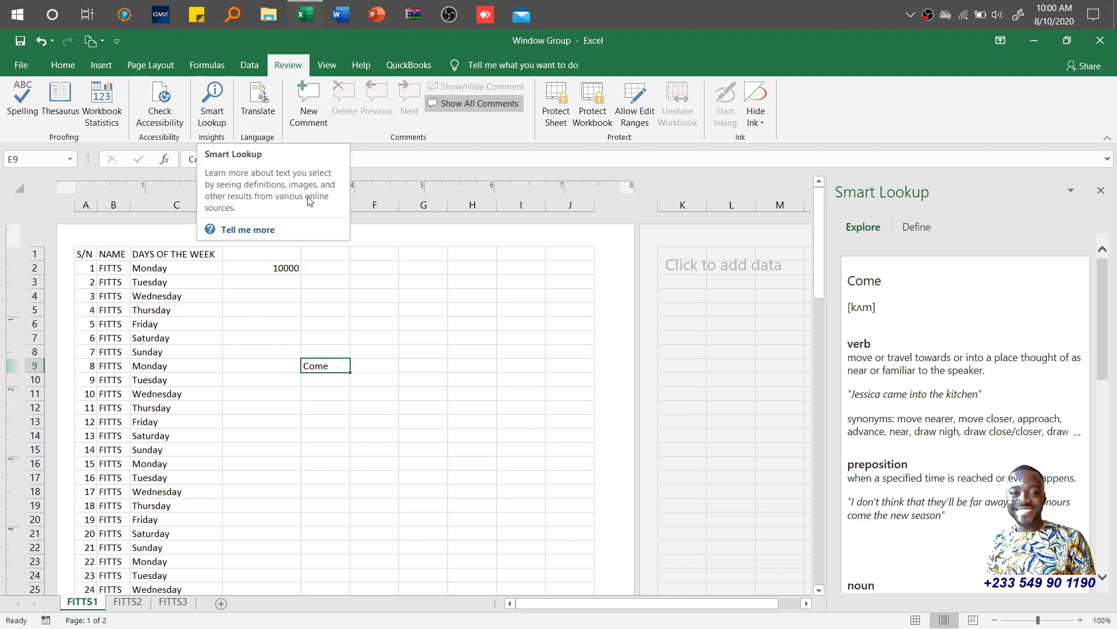
left_click(412, 326)
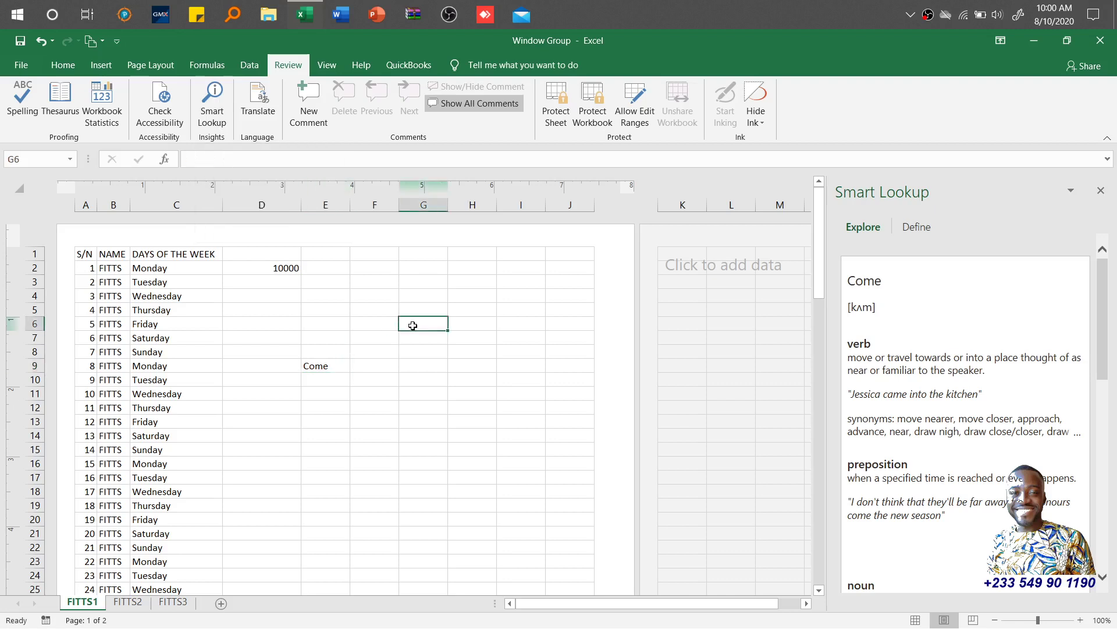
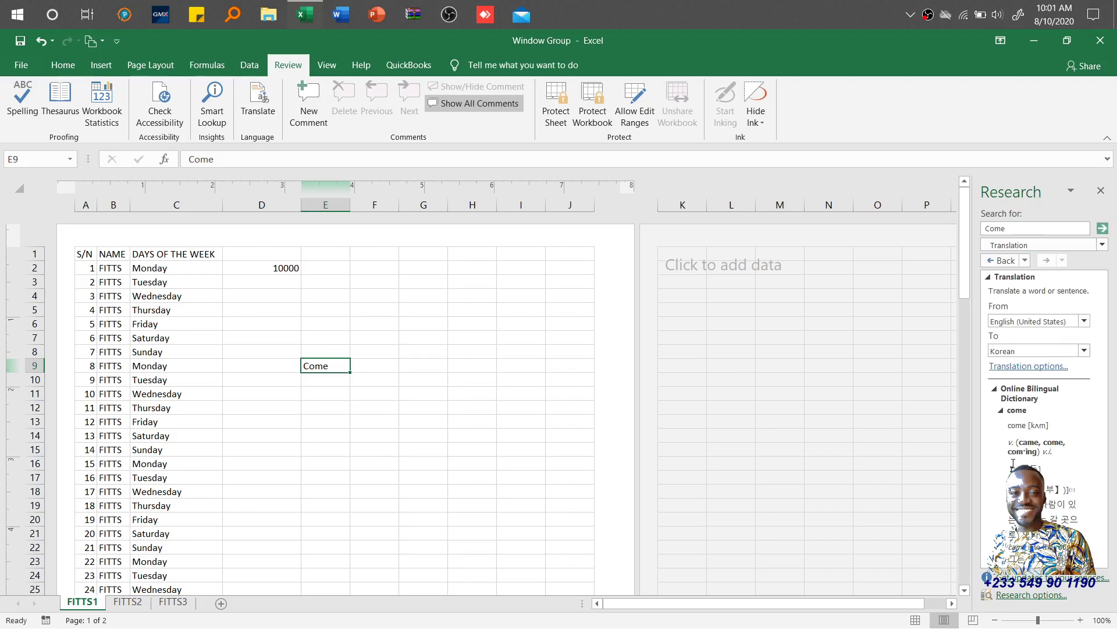
Translate "Come" from English (United States) into Slovenian, then into French (France), and read the French dictionary entry
left_click(1085, 350)
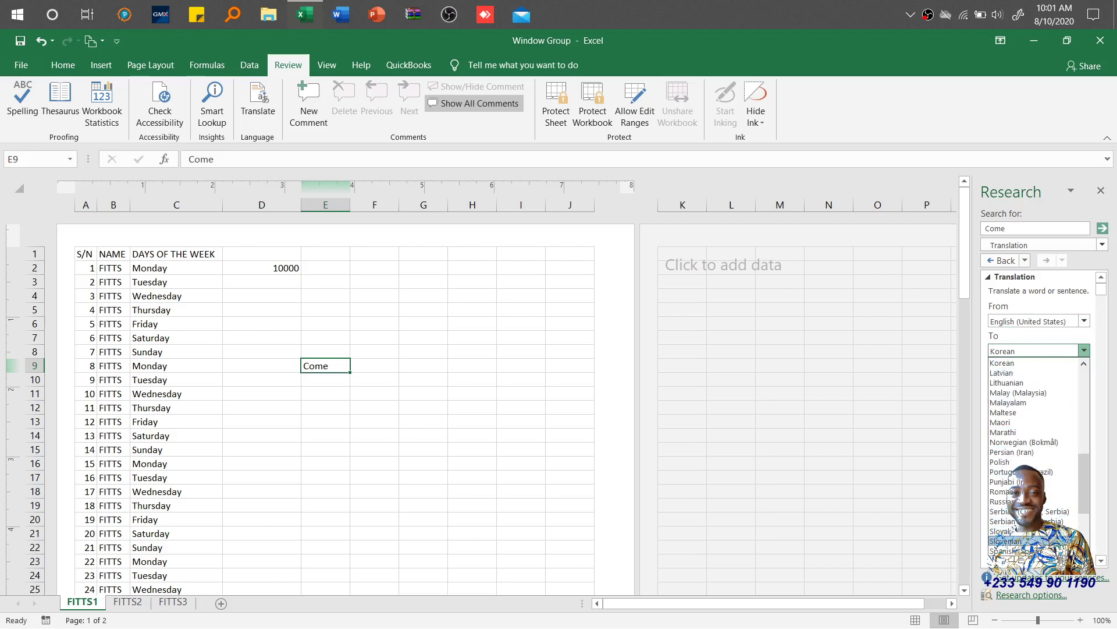
left_click(1005, 540)
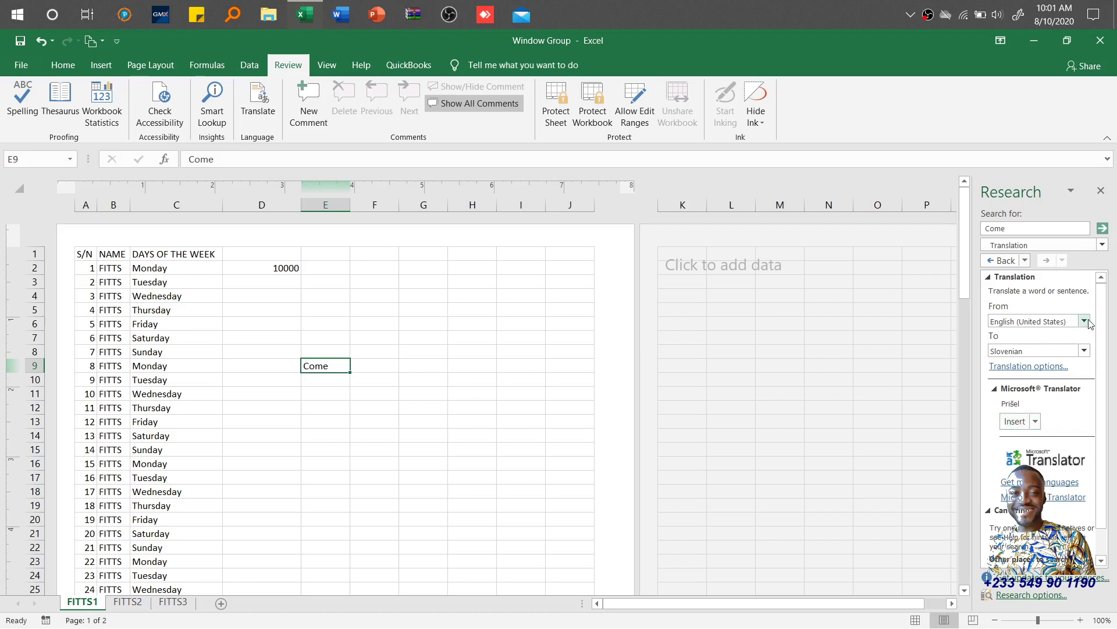
left_click(1086, 351)
key("f")
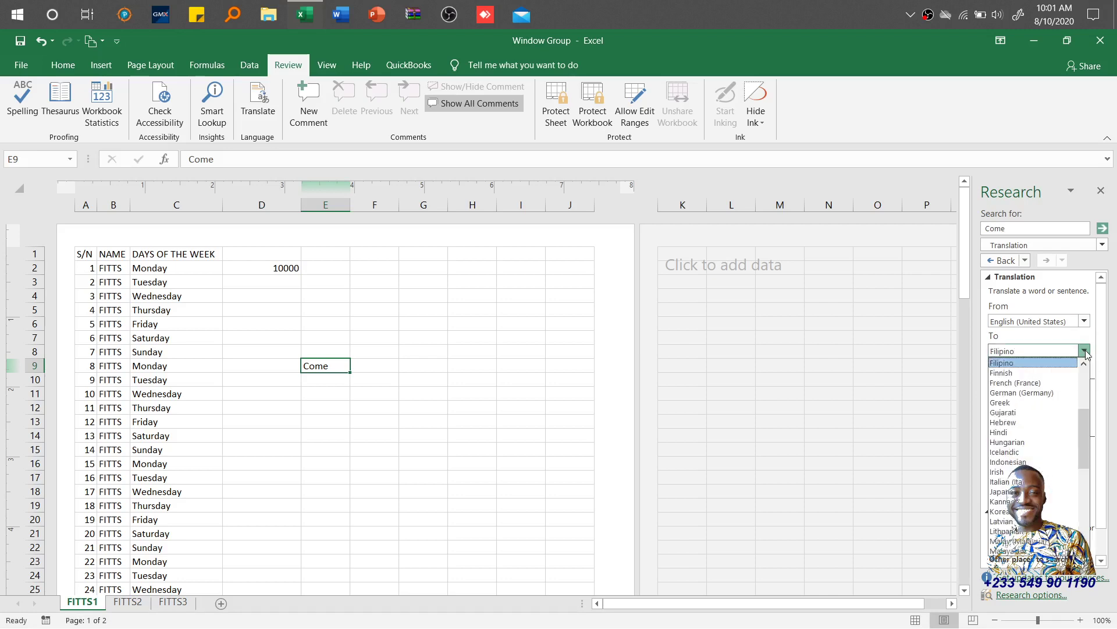
left_click(1031, 384)
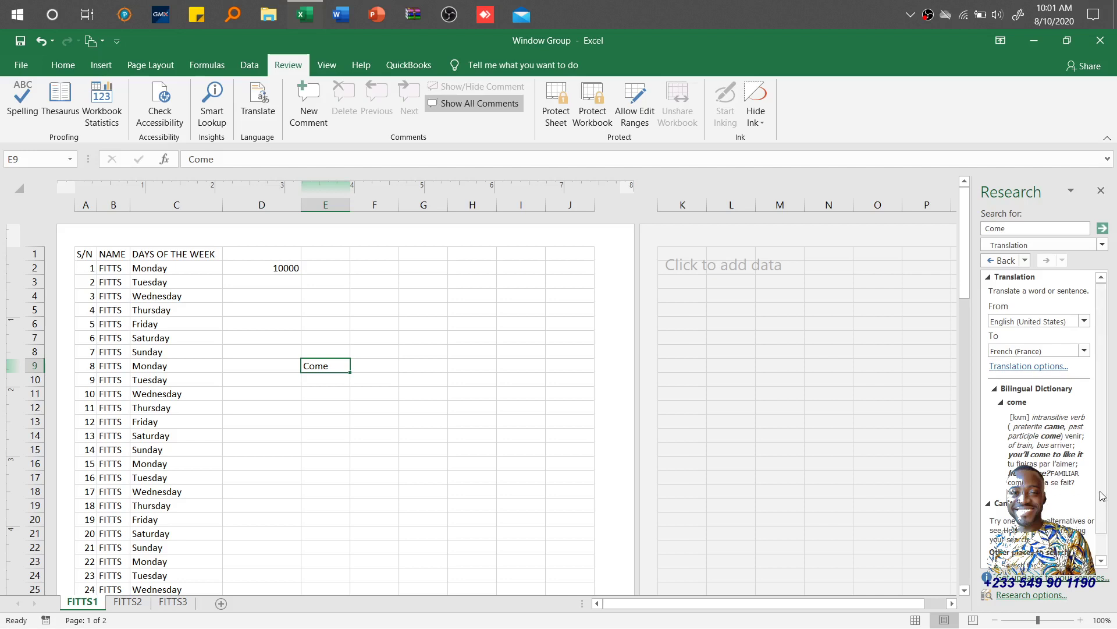
scroll(1103, 505, "down", 1)
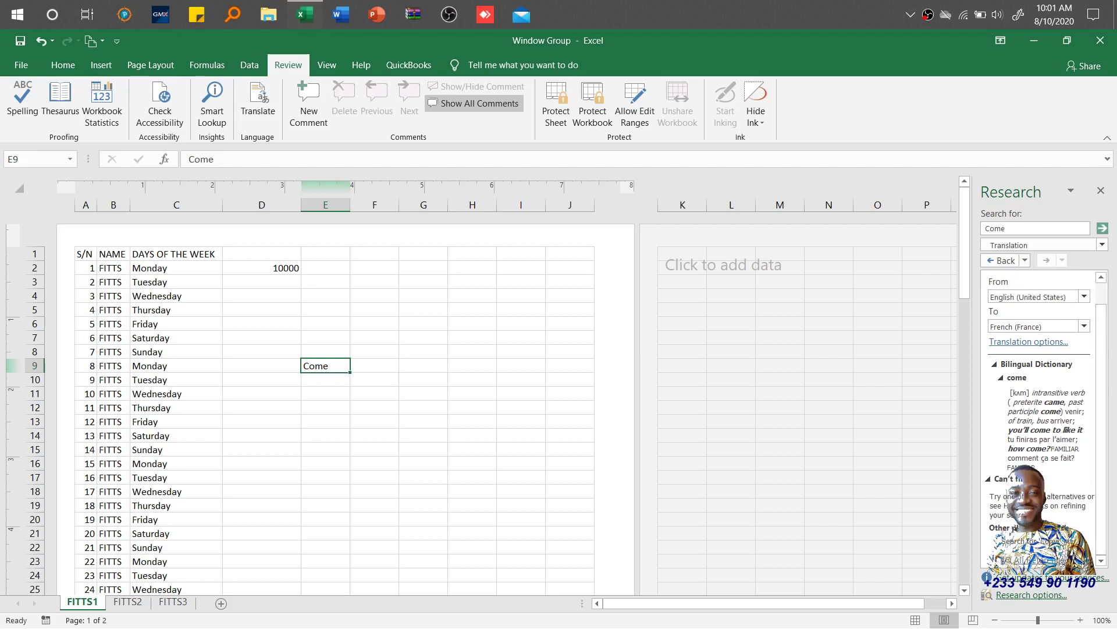
Translate "Come" into German (Germany) and read through the whole bilingual dictionary entry
left_click(1086, 326)
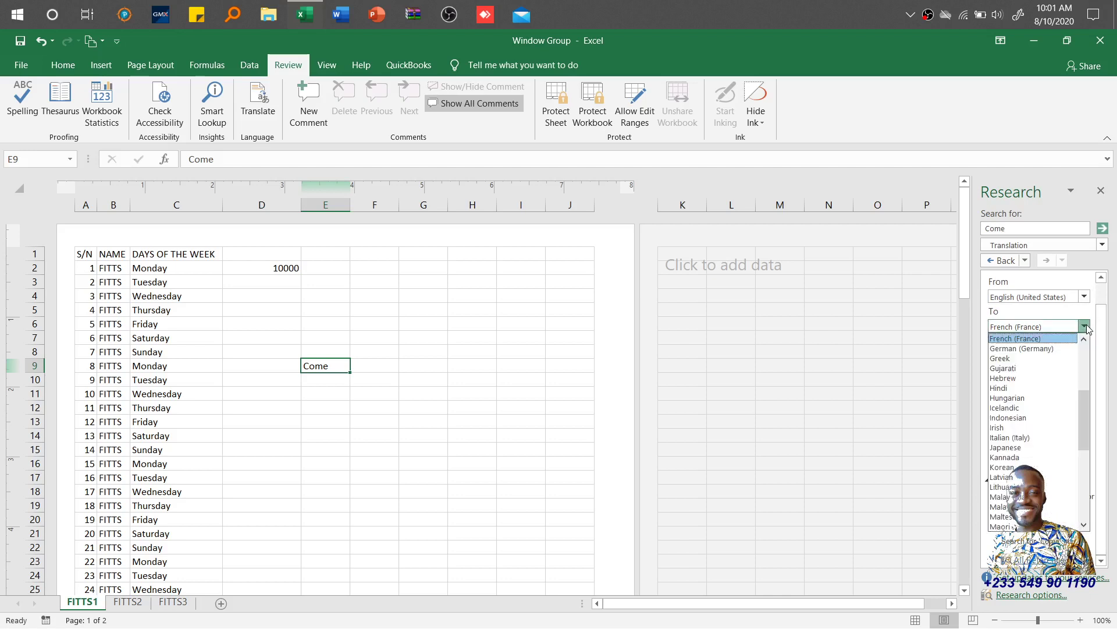
left_click(1058, 348)
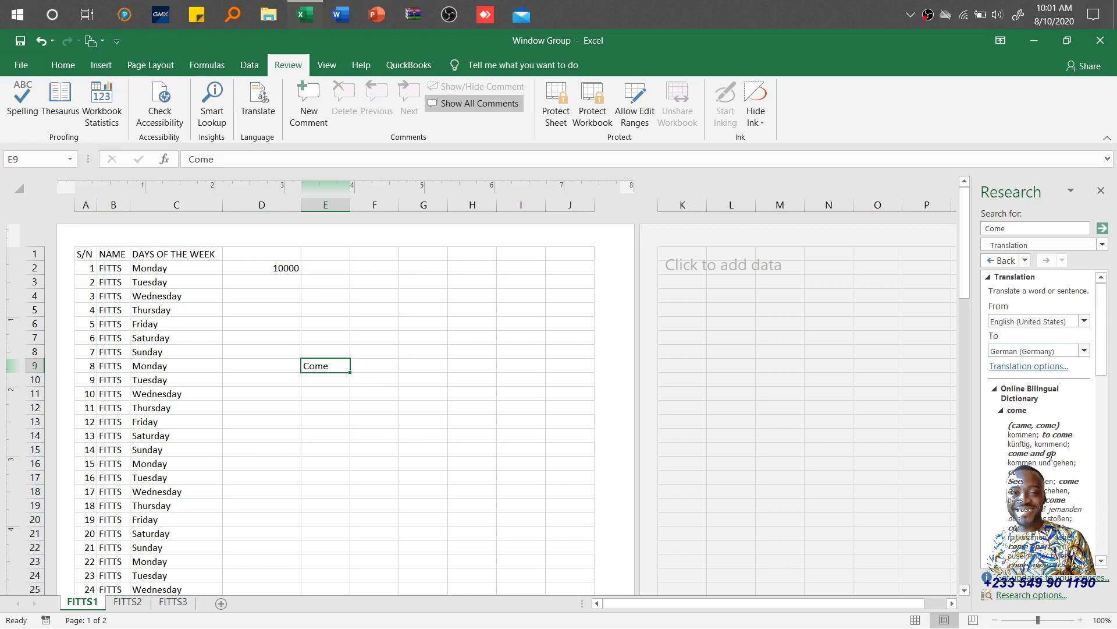
left_click_drag(1100, 358, 1106, 570)
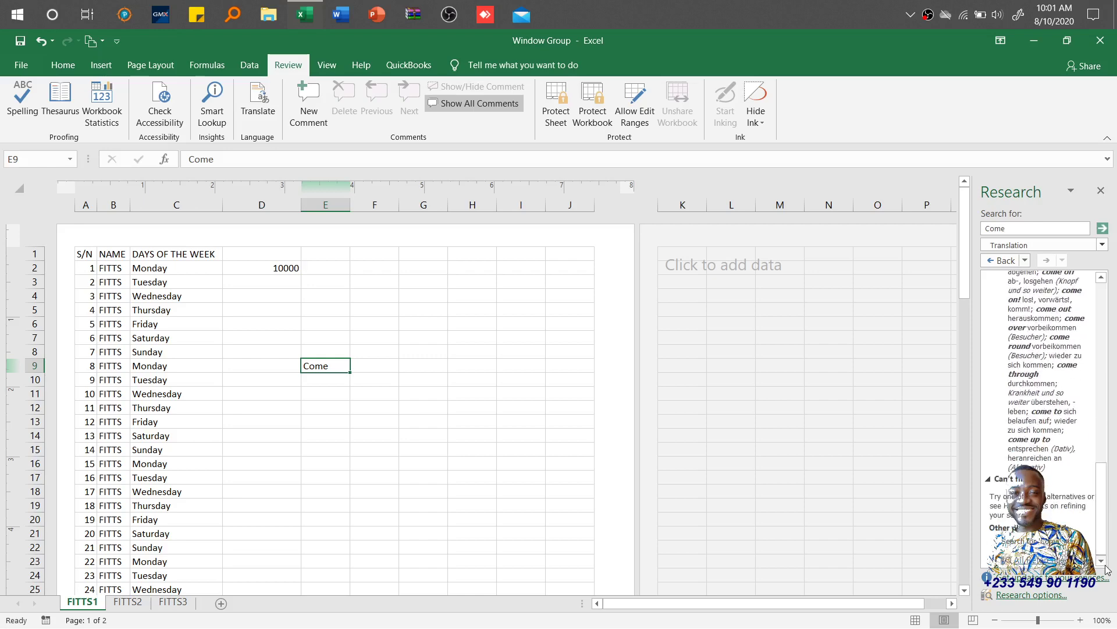
left_click_drag(1103, 512, 1105, 340)
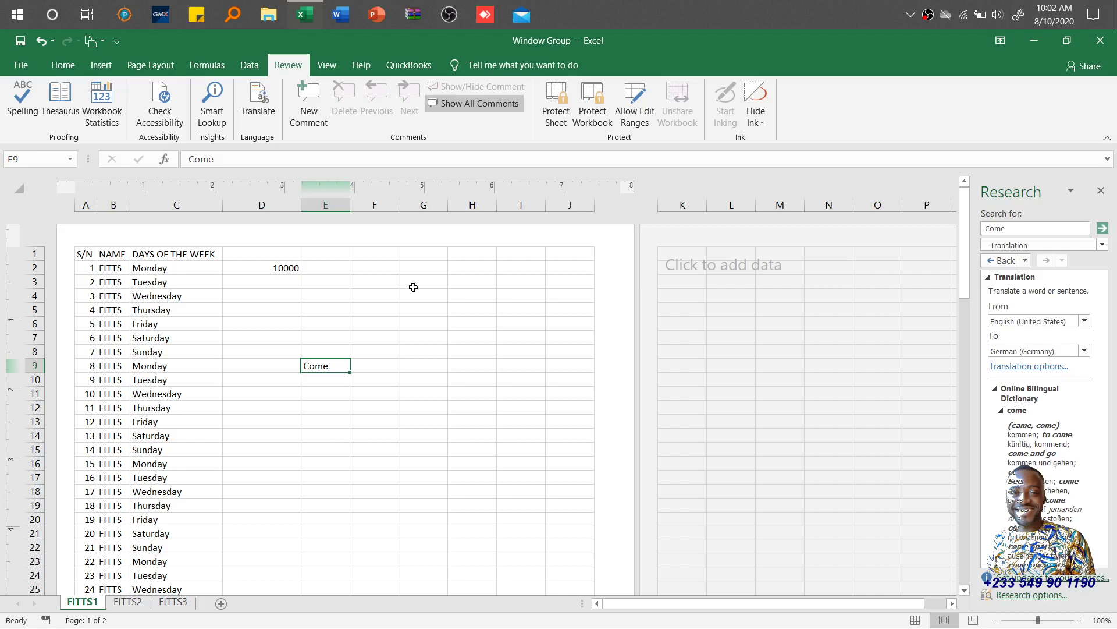
Insert a new comment on cell D2 and move its box one column away from the cell, over columns F and G
left_click(383, 301)
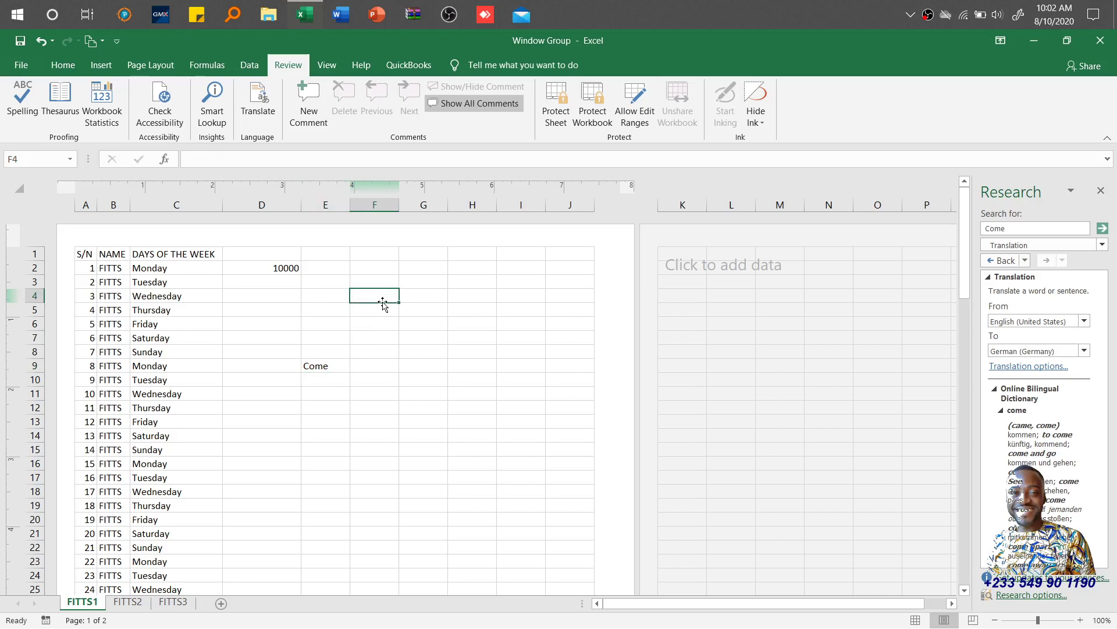
left_click(348, 428)
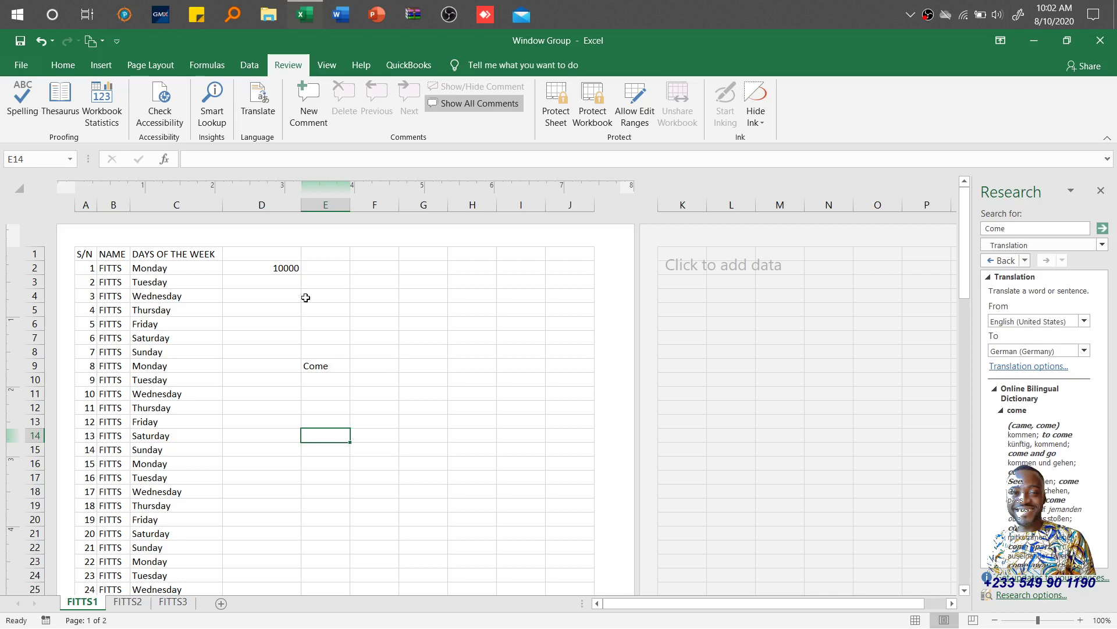
left_click(290, 271)
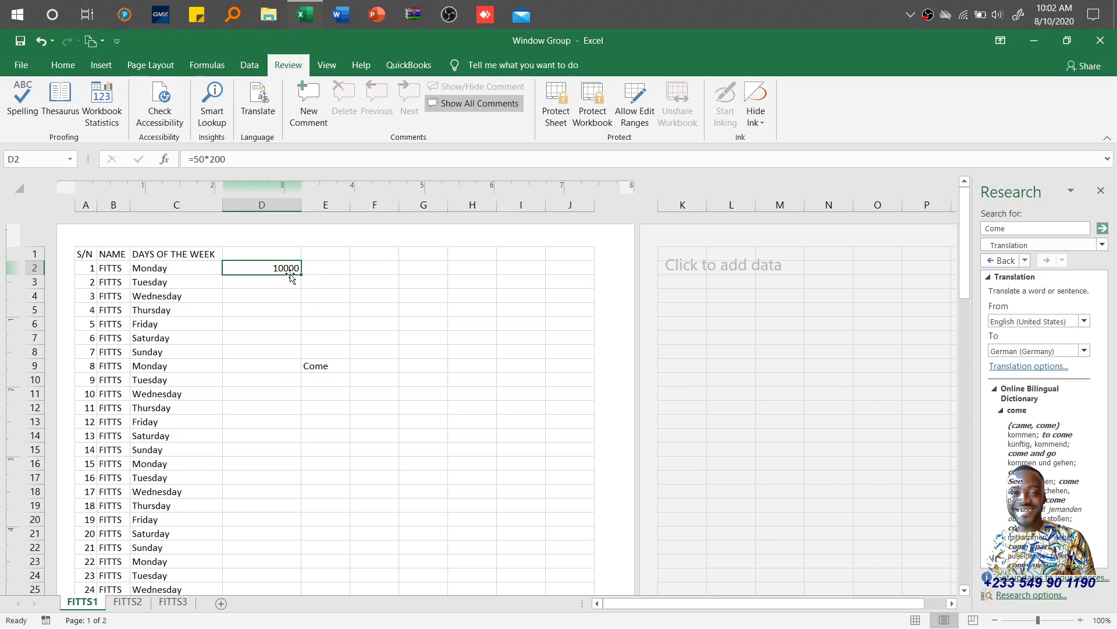
left_click(312, 111)
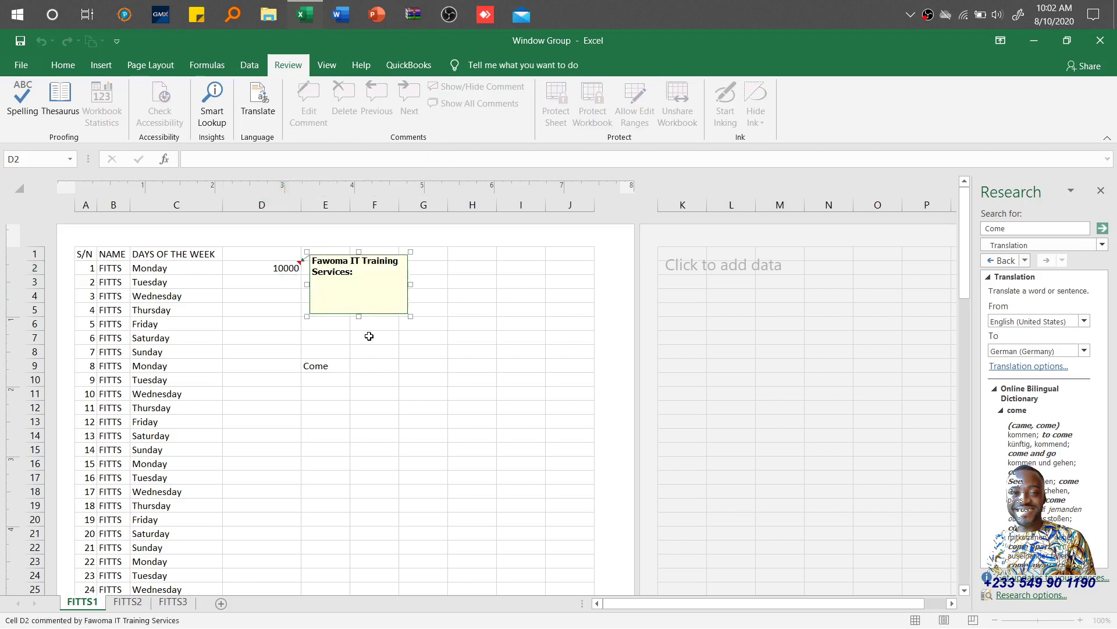
left_click_drag(382, 253, 432, 255)
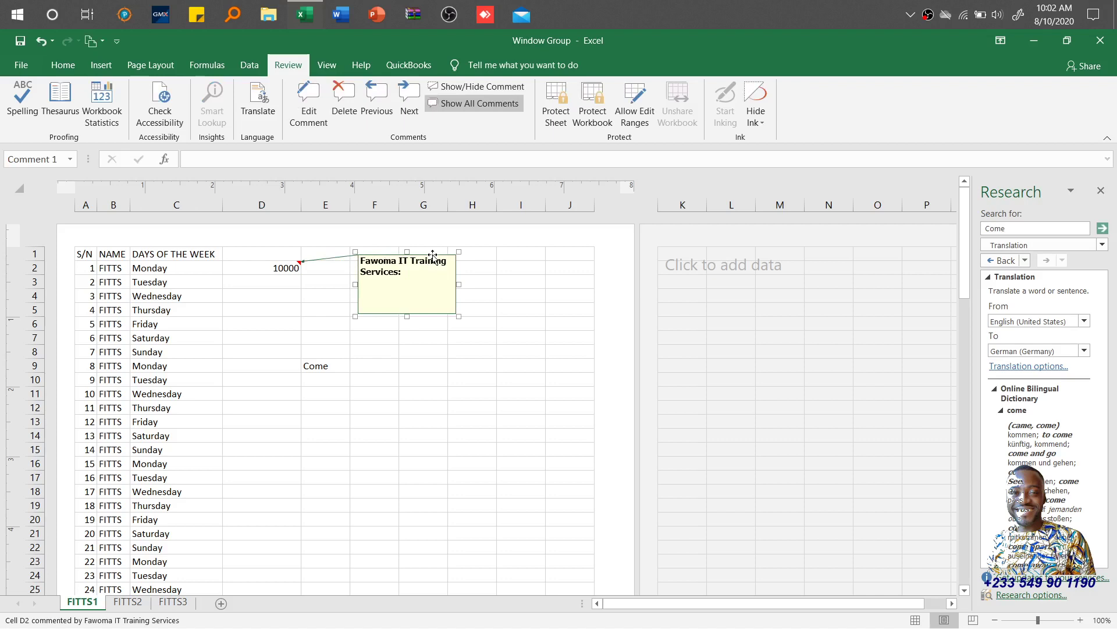
left_click(406, 273)
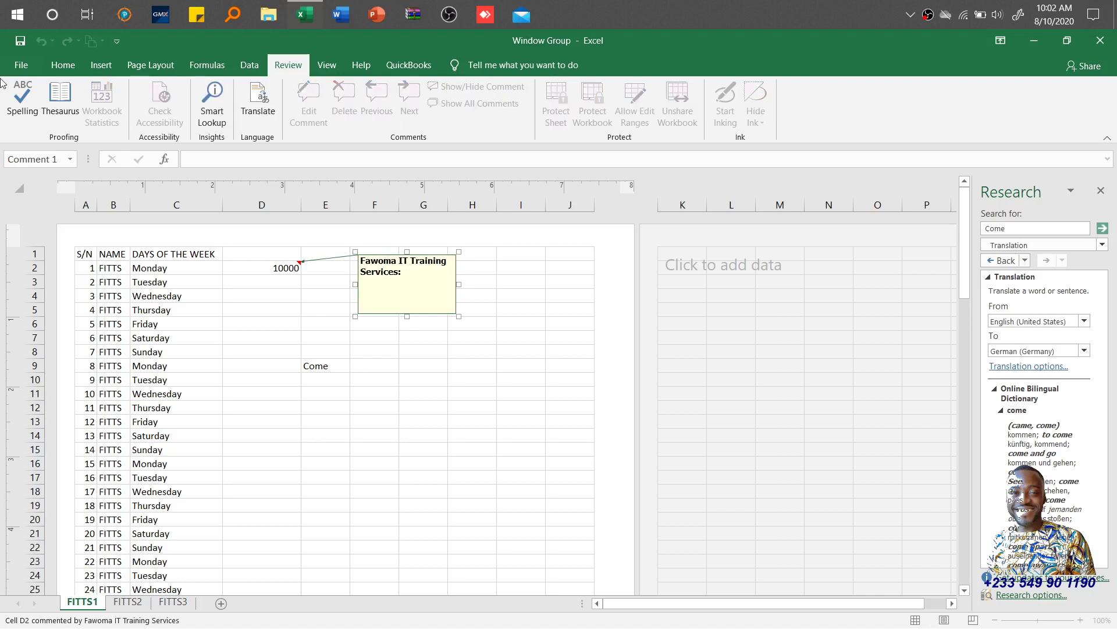
Check the user name in the General Excel options and the author on the workbook's Info page, then return to the sheet
left_click(21, 64)
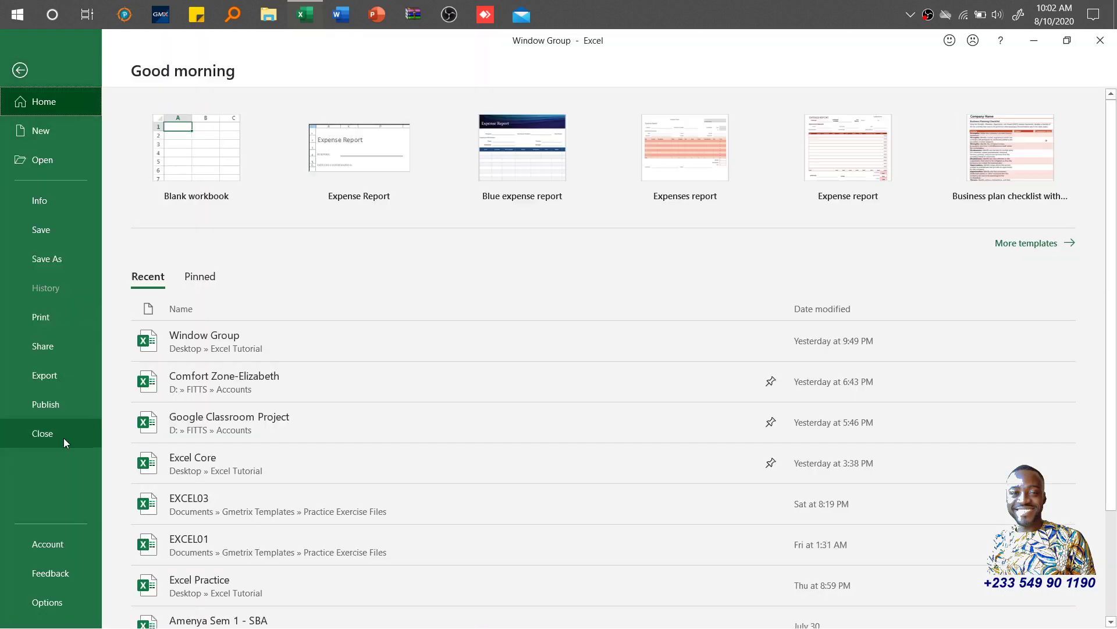
left_click(47, 602)
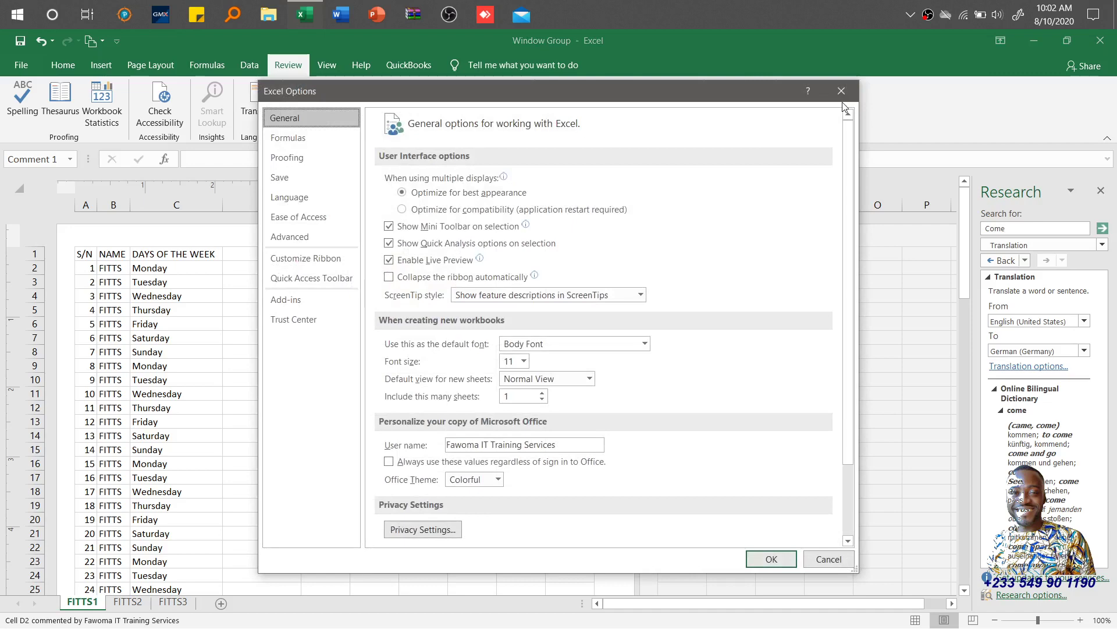
left_click(842, 90)
left_click(17, 69)
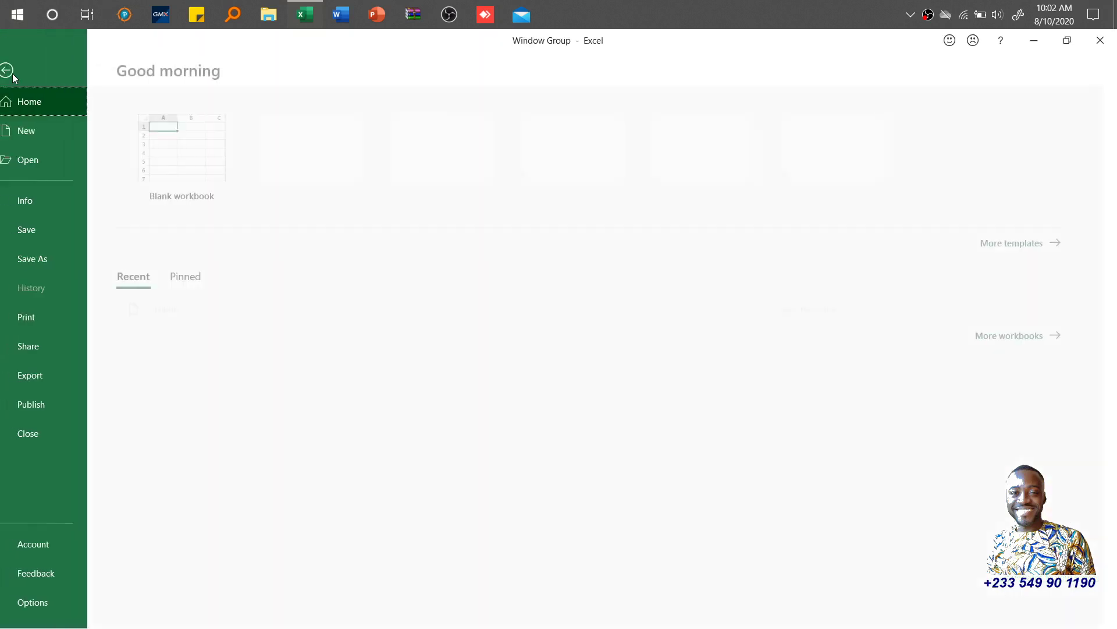
left_click(59, 203)
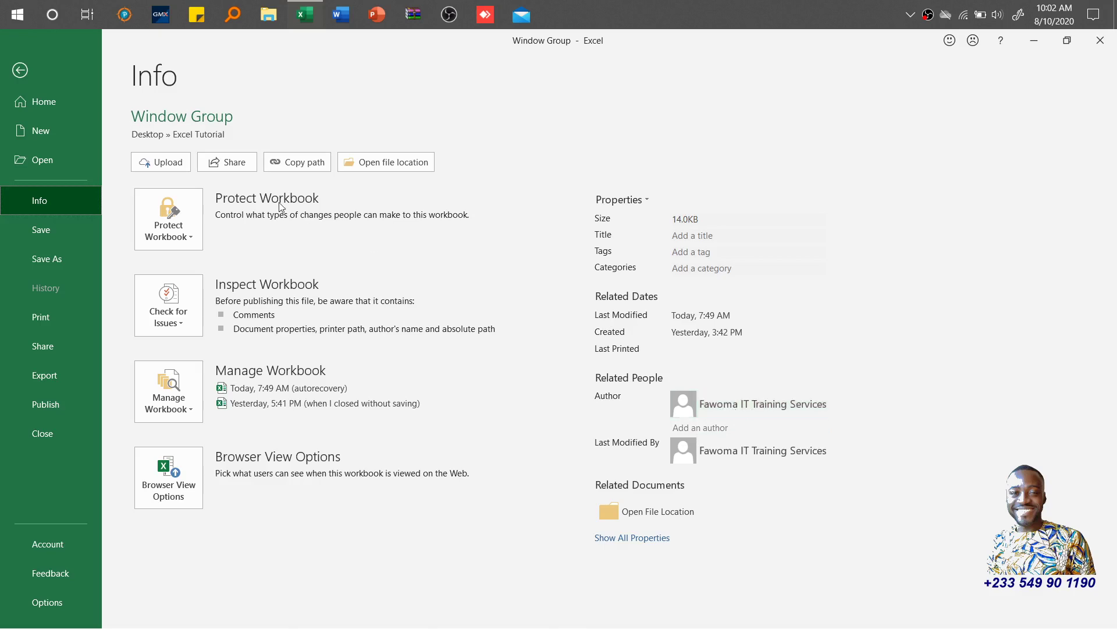
left_click(21, 70)
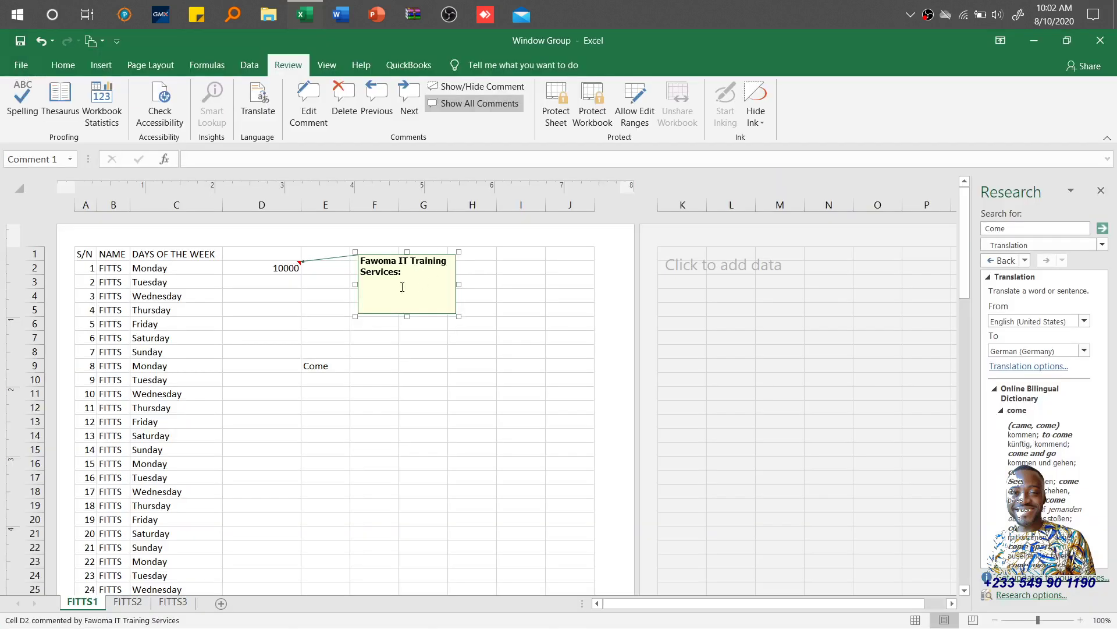
Write "Kindly explain this to me." on a new line in the D2 comment
key("Return")
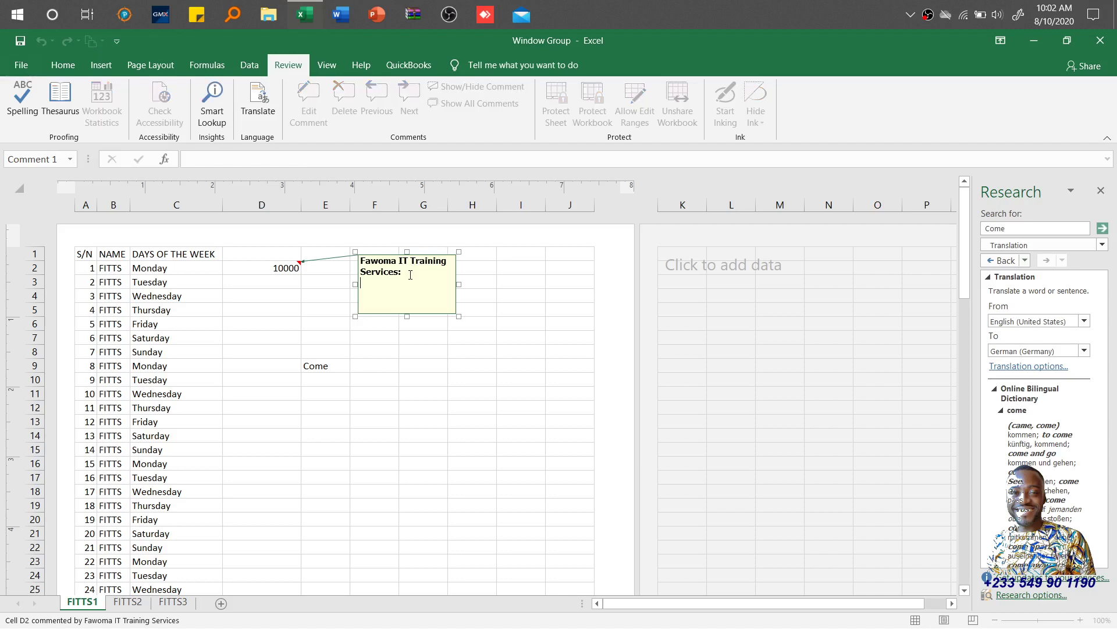
type("Kindly explain this to me.")
left_click(408, 366)
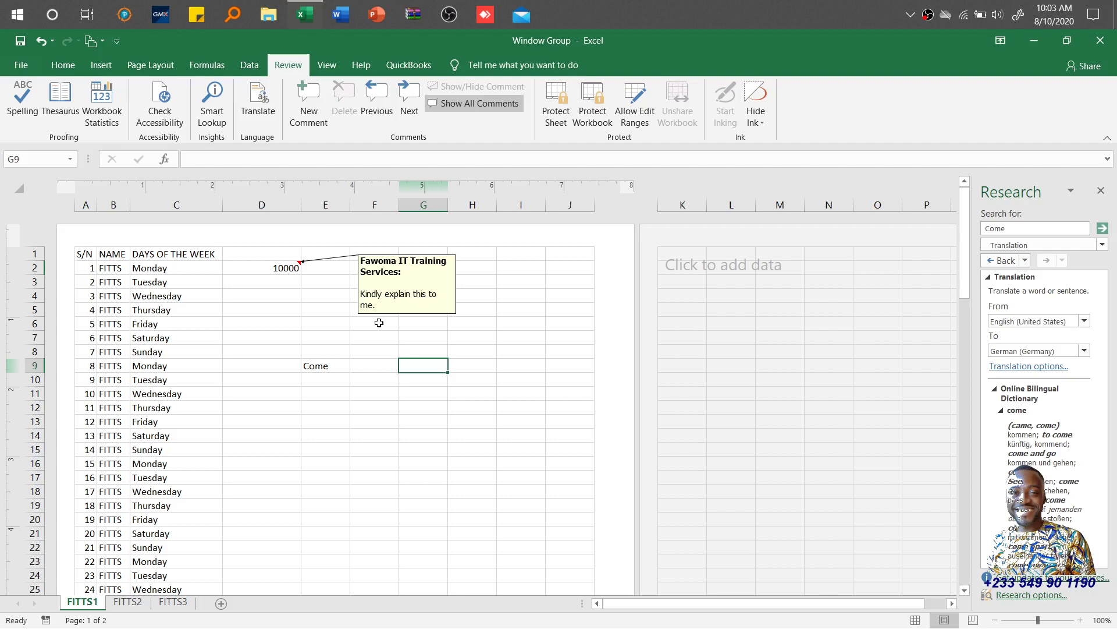
Add the reply "This is the total sales value for the promotion." below the existing text in the D2 comment
left_click(293, 268)
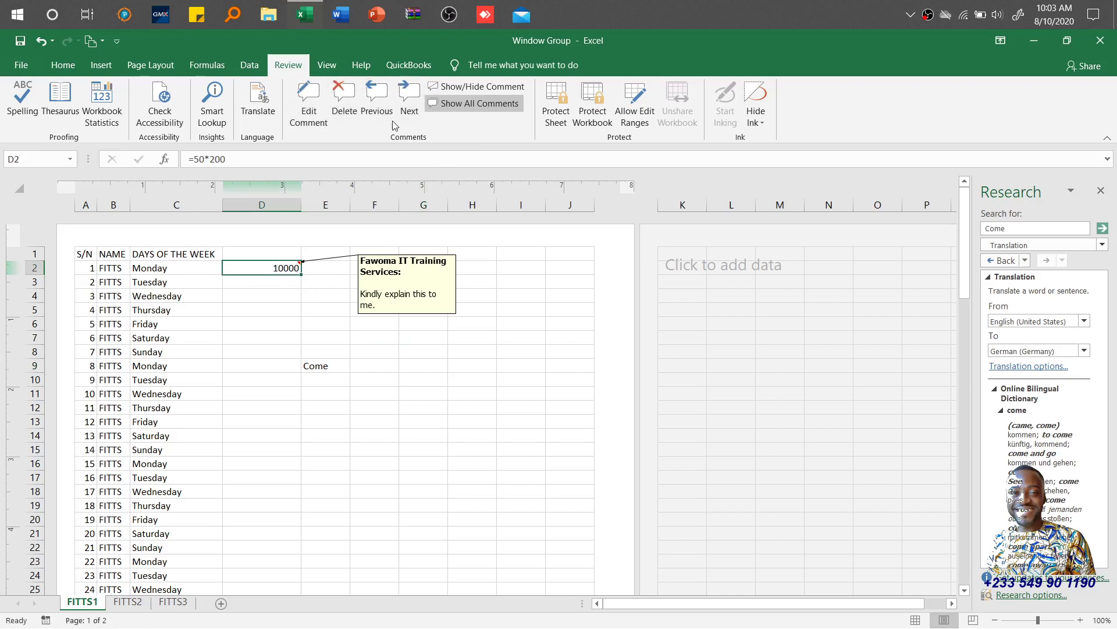
left_click(403, 307)
key("Return")
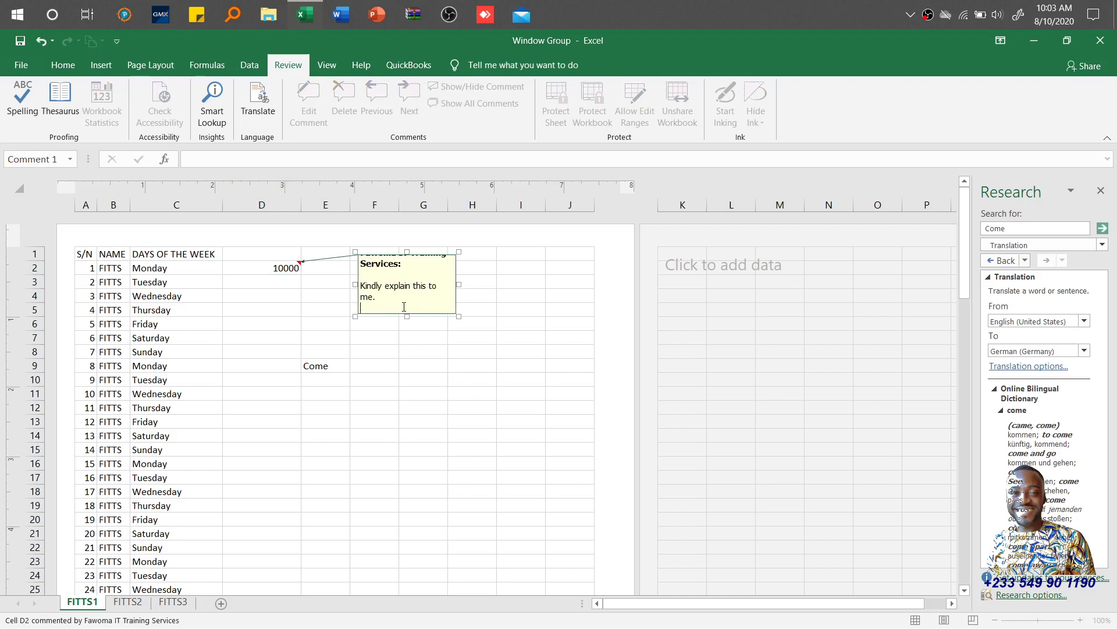
key("Return")
type("This is ")
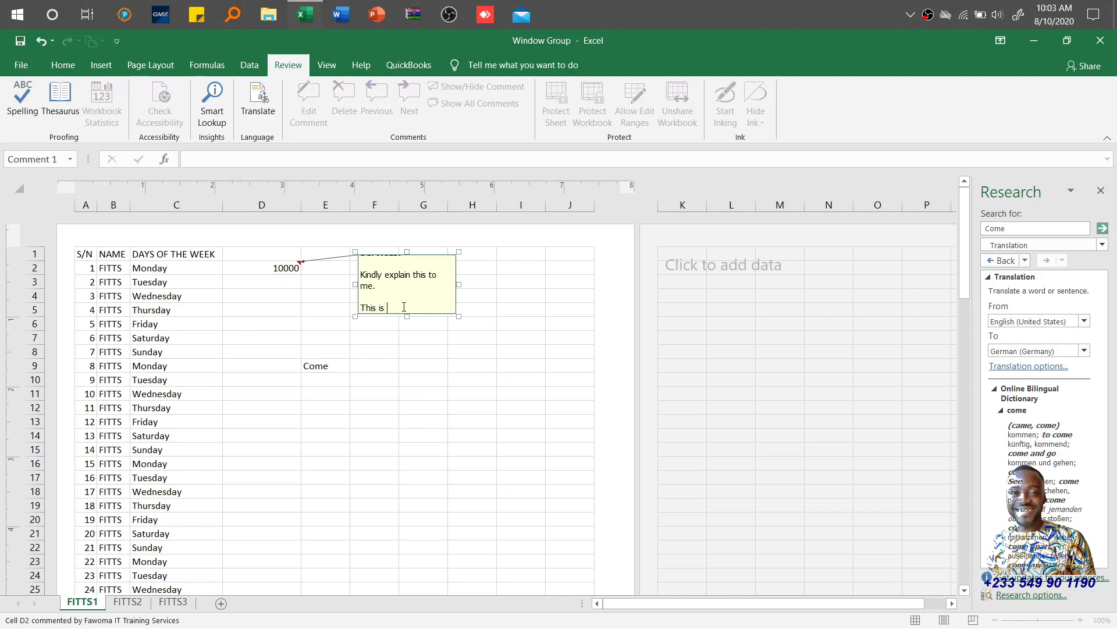
type("the total sales value")
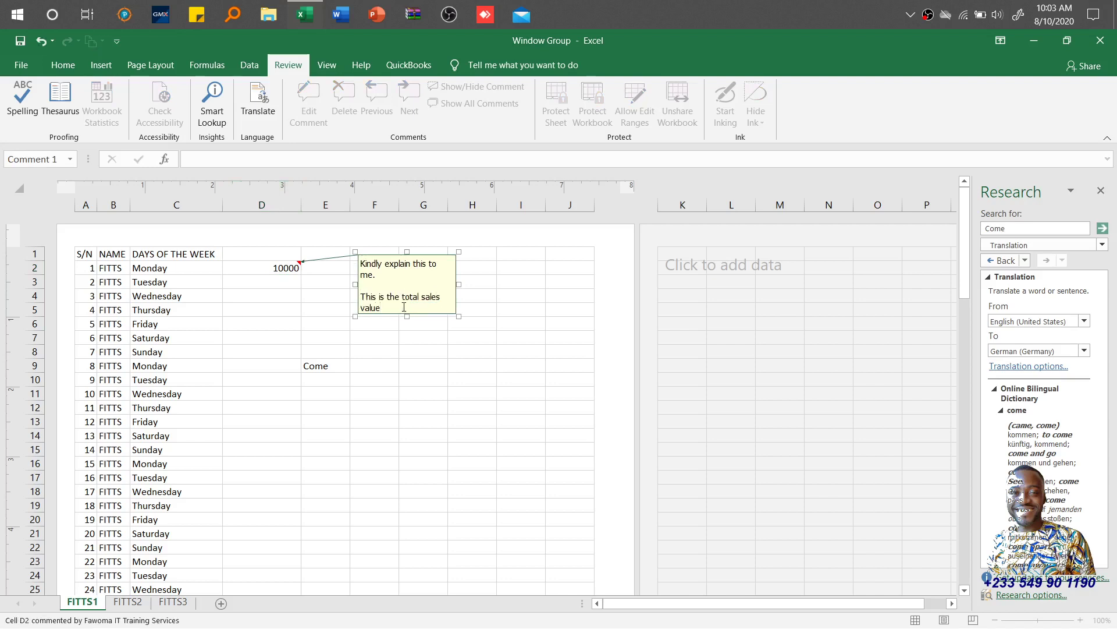
type(" for the promotion.")
left_click(401, 365)
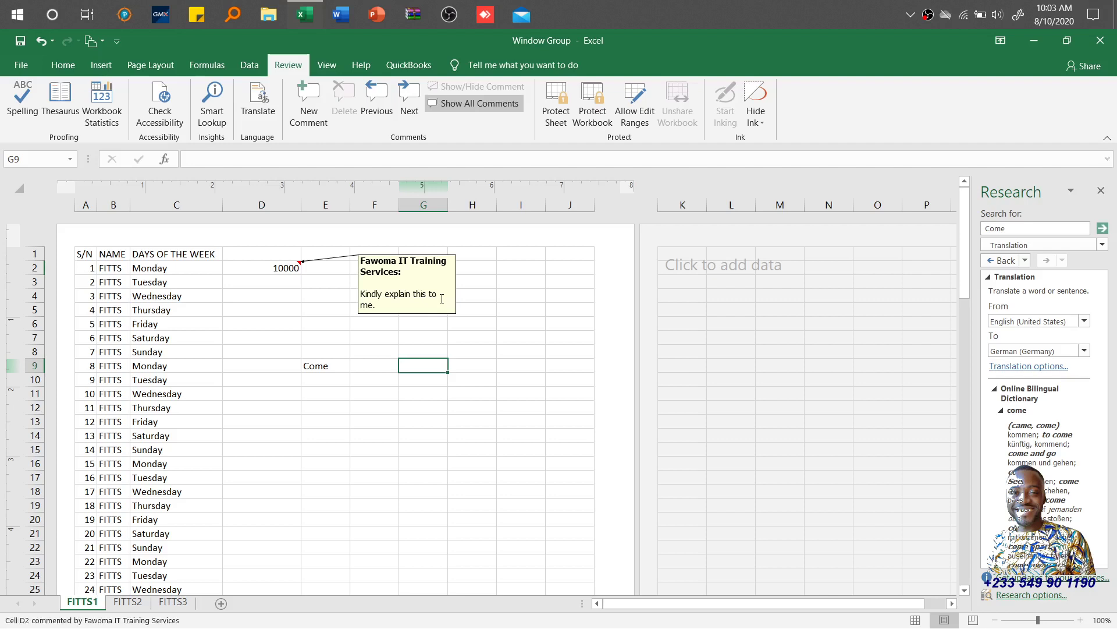
Enlarge the D2 comment box downwards to about row 9 to fit its text, then hide the comment
left_click(457, 375)
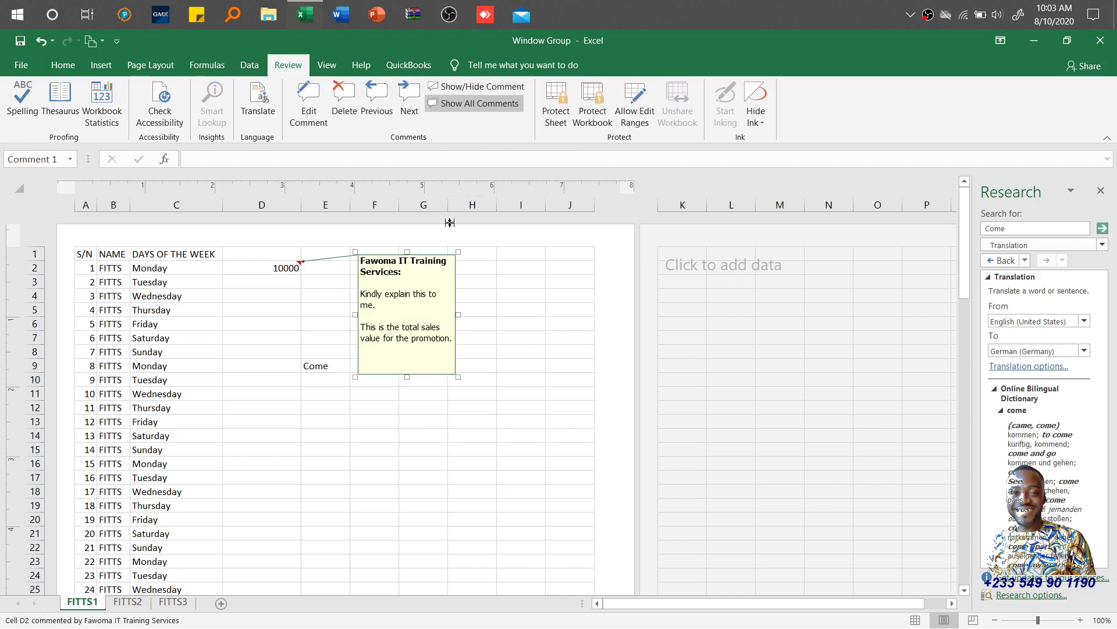
left_click(480, 89)
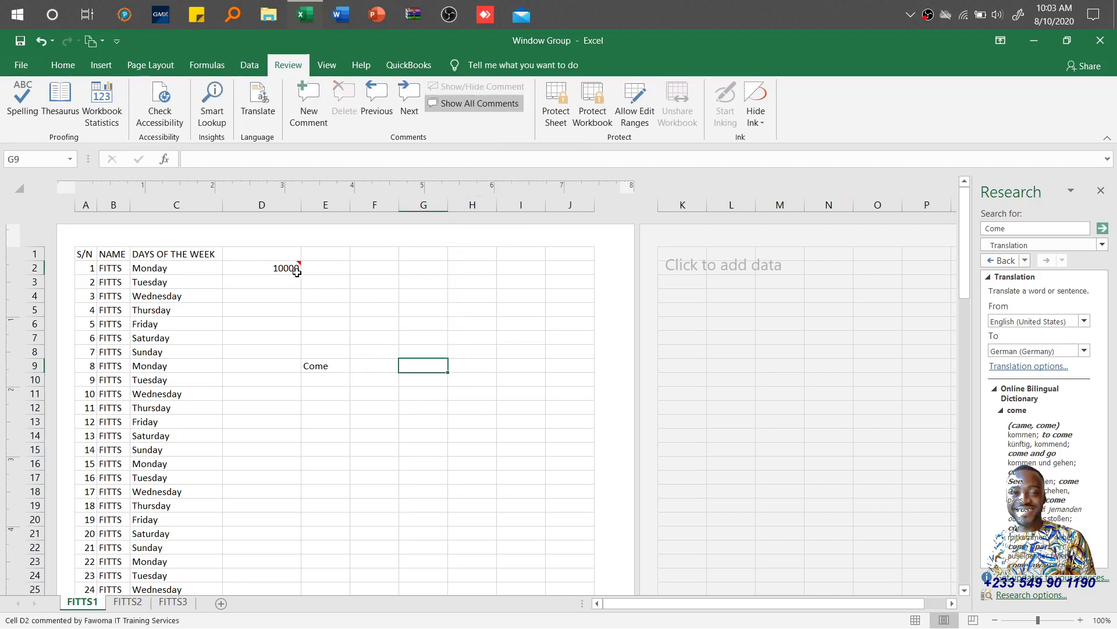
mouse_move(295, 269)
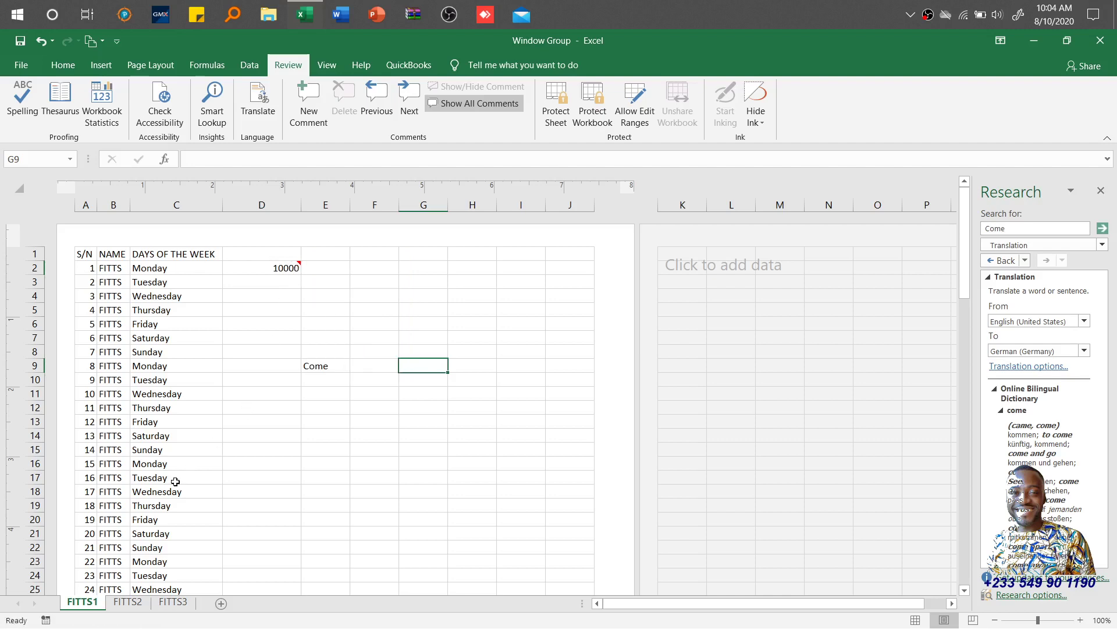
Add a comment reading "kkfjsdlfsdkf" to cell C18 (Wednesday), then hide all comments on the sheet
left_click(158, 492)
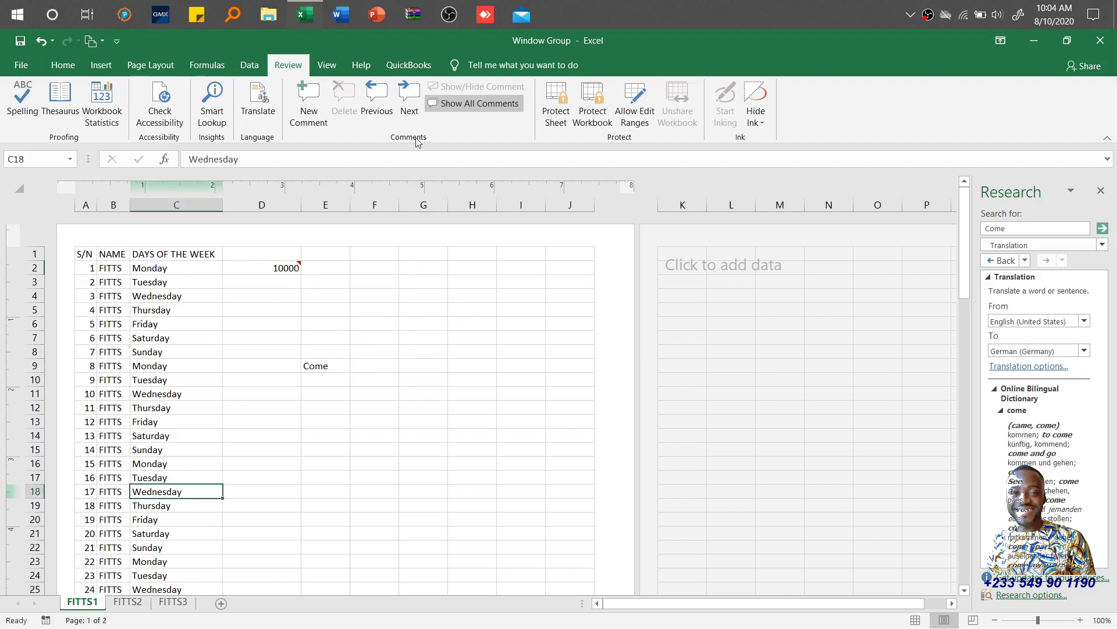
left_click(313, 99)
type("kkfjsdlfsdkf")
key("Return")
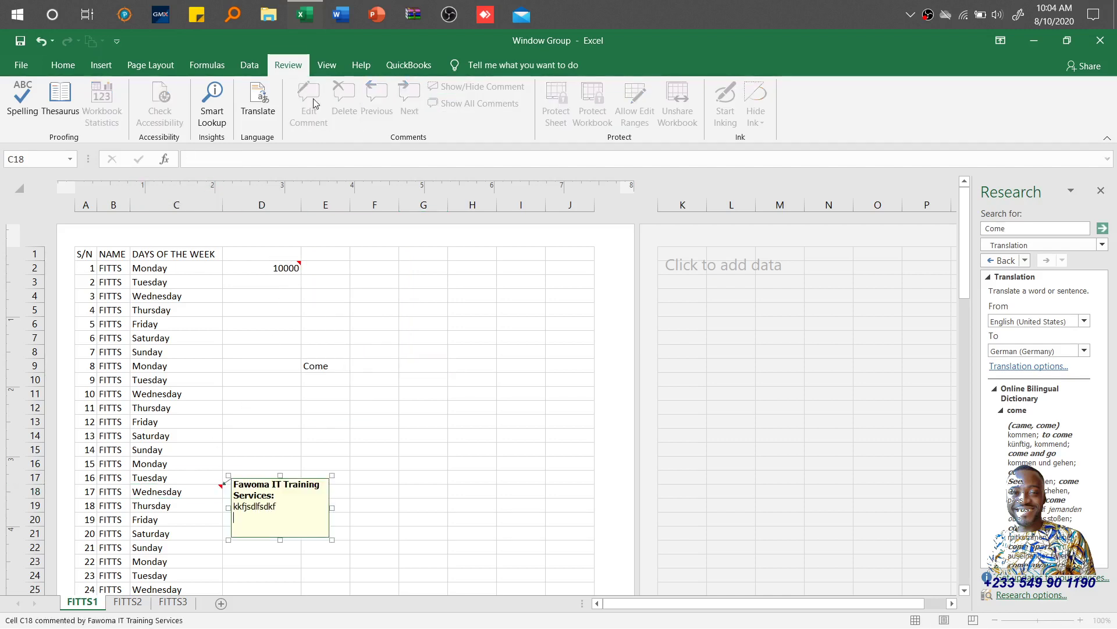
left_click(374, 436)
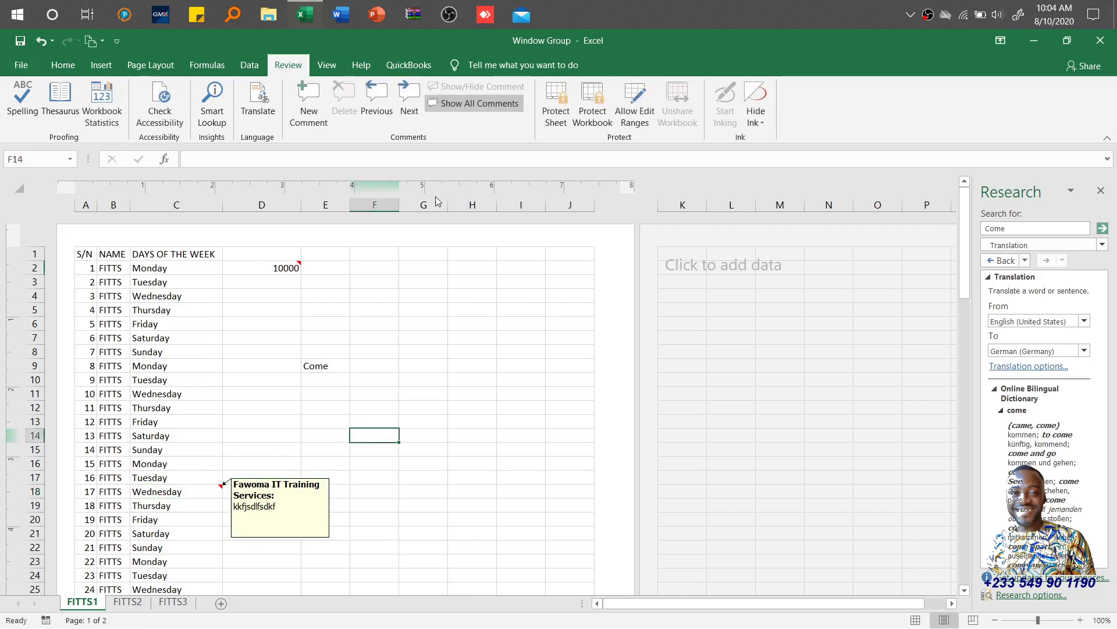
left_click(476, 103)
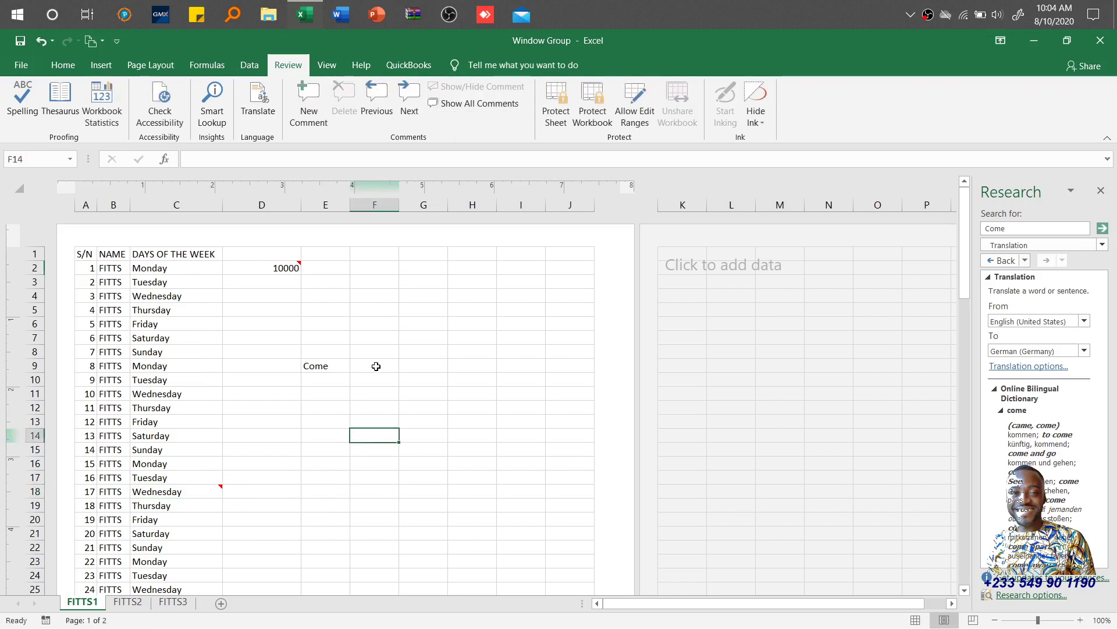
Step forward and back through the comments on C18 and D2 to view each one
left_click(407, 95)
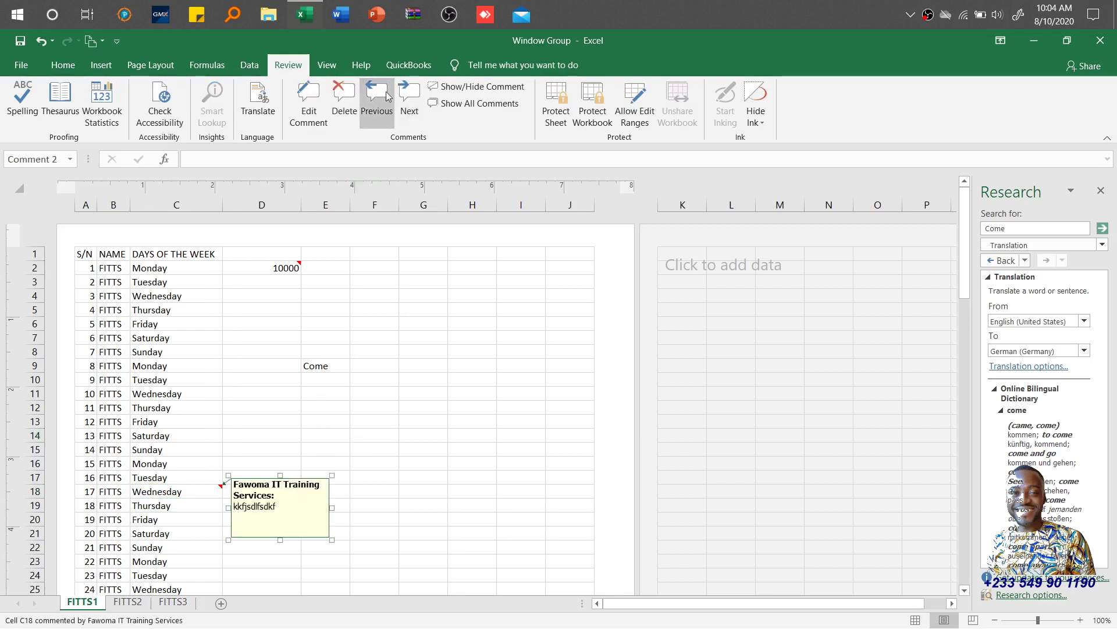
left_click(384, 95)
left_click(407, 96)
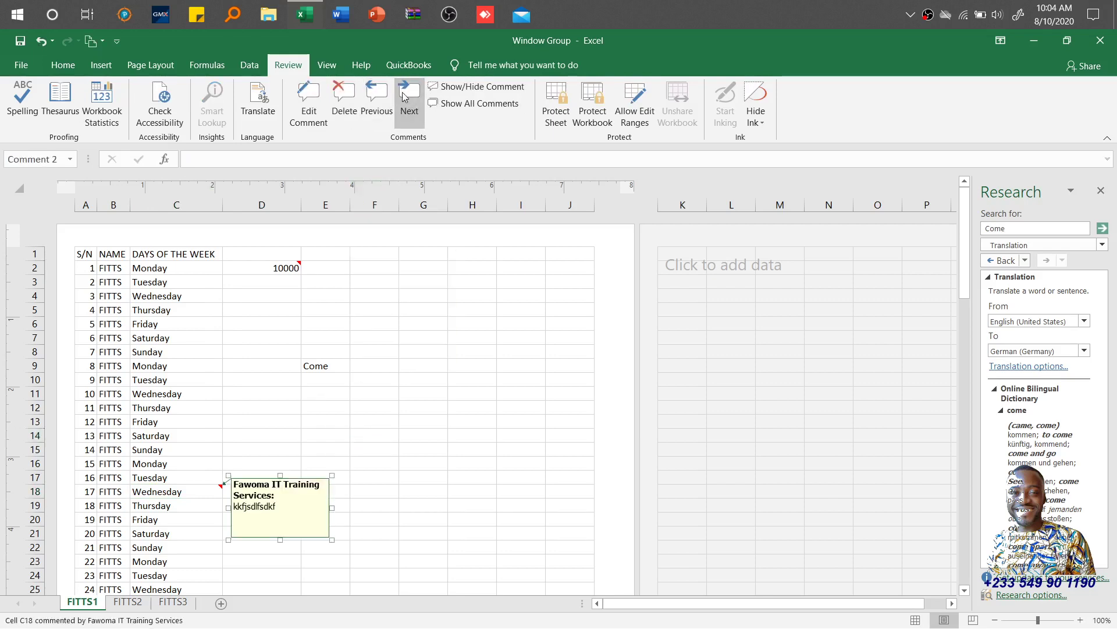
left_click(388, 97)
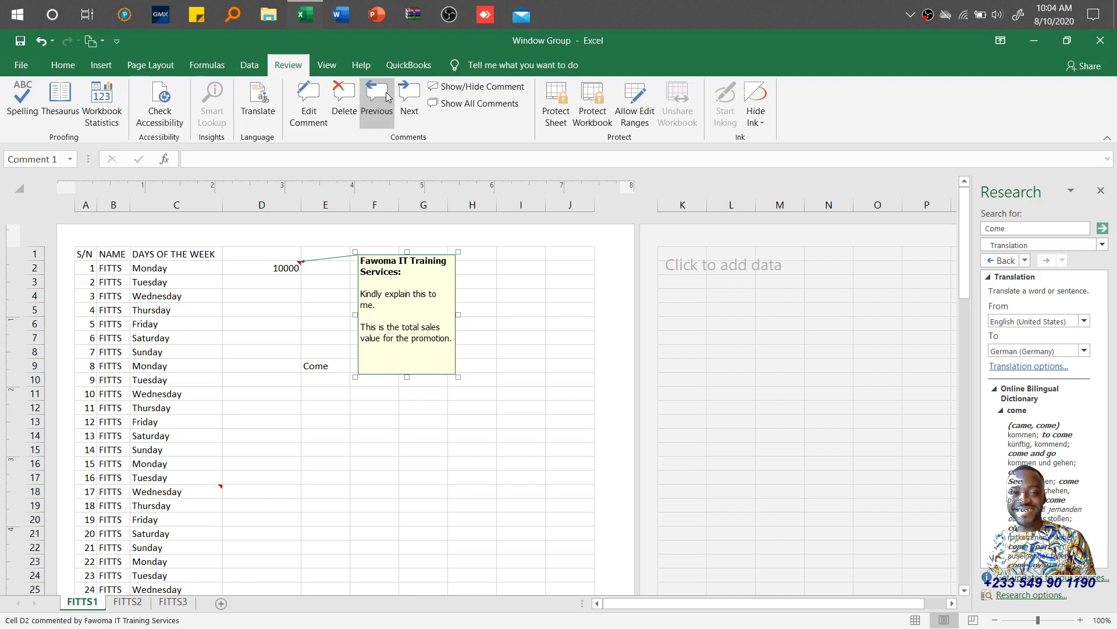
Delete the comments attached to cells D2 and C18
left_click(347, 96)
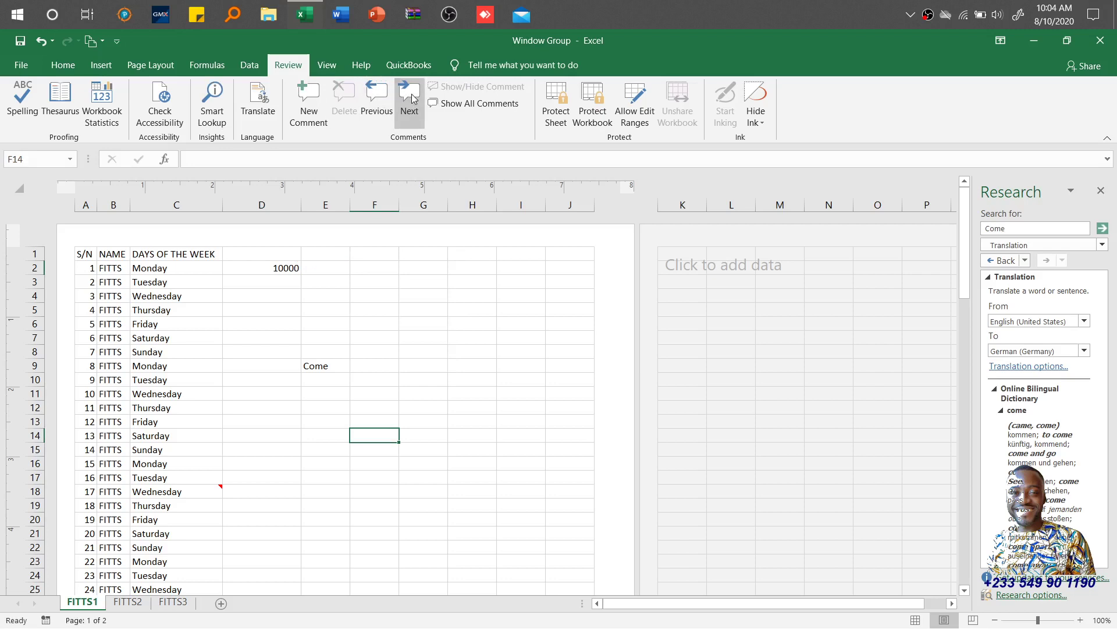
left_click(410, 98)
left_click(342, 94)
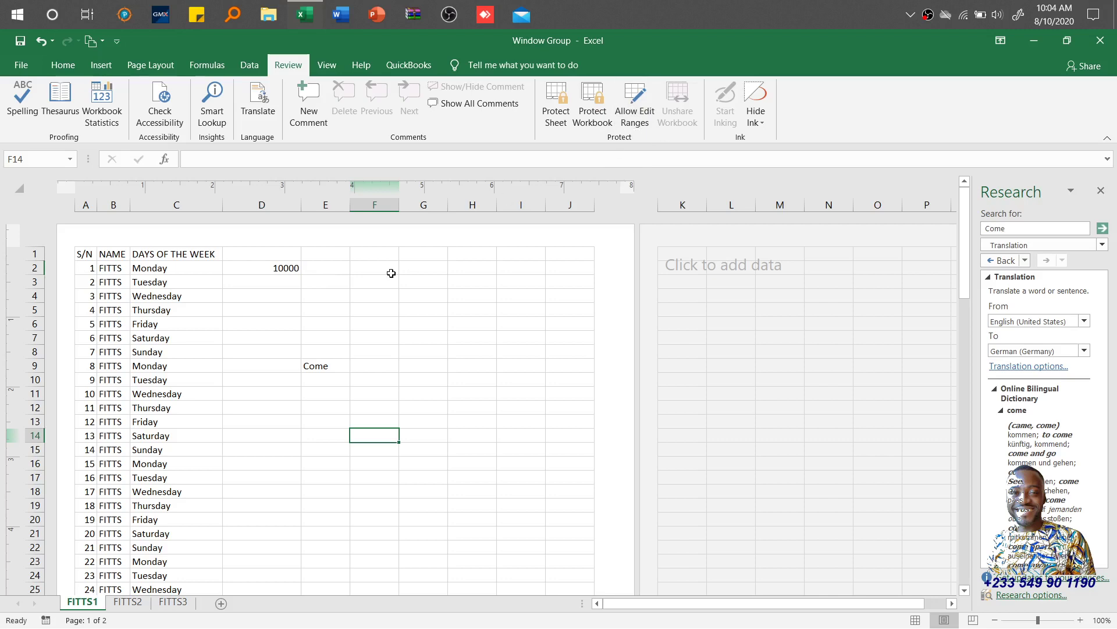
left_click_drag(521, 268, 567, 254)
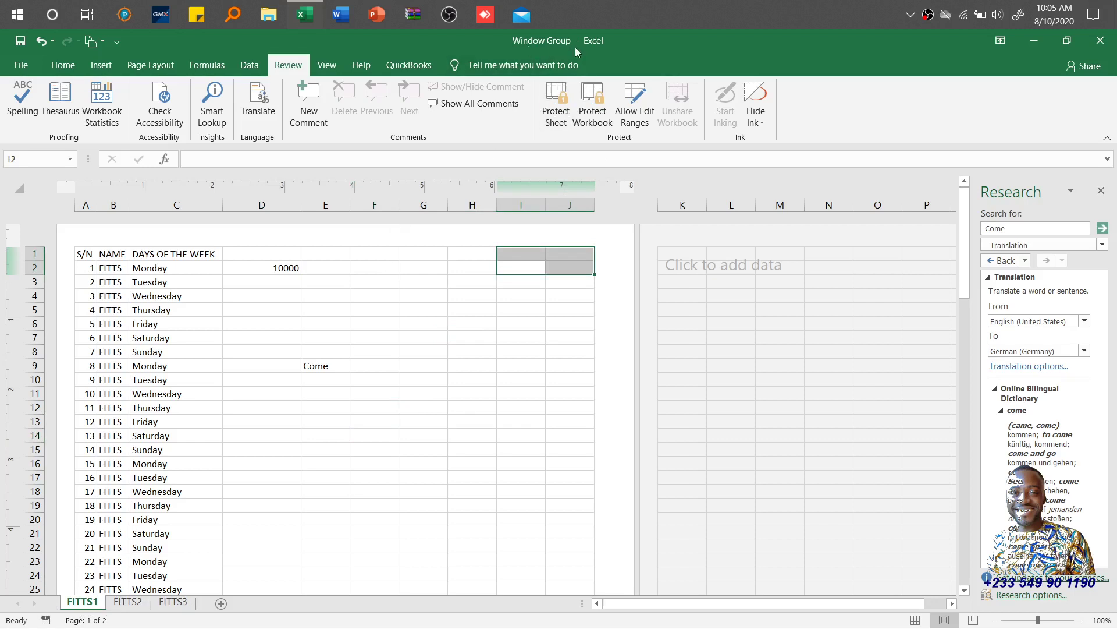
left_click(396, 357)
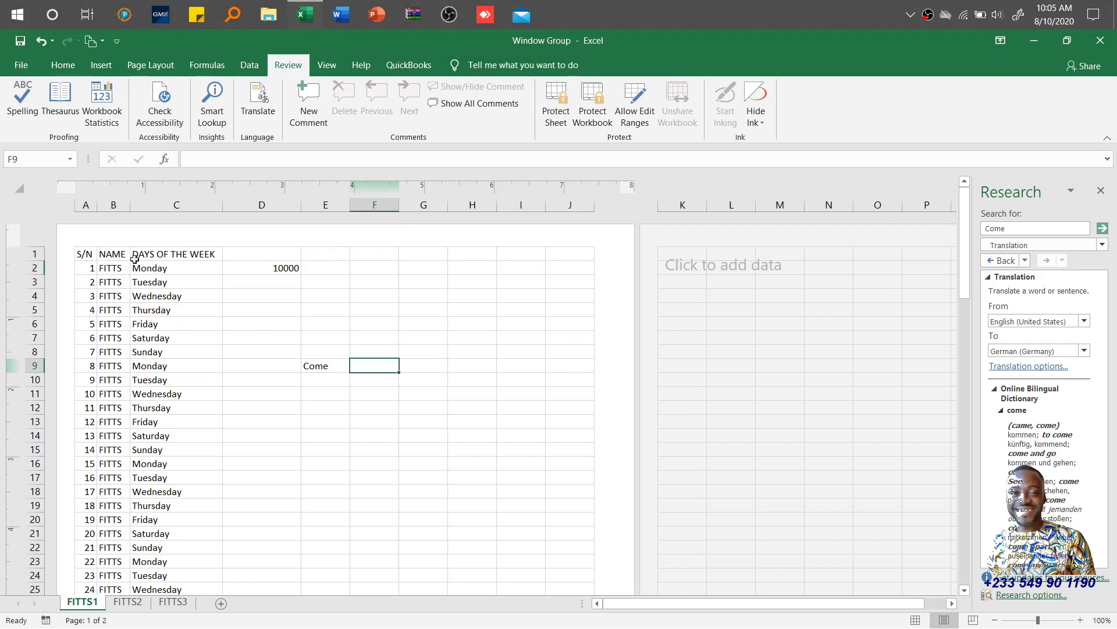
left_click_drag(139, 266, 151, 353)
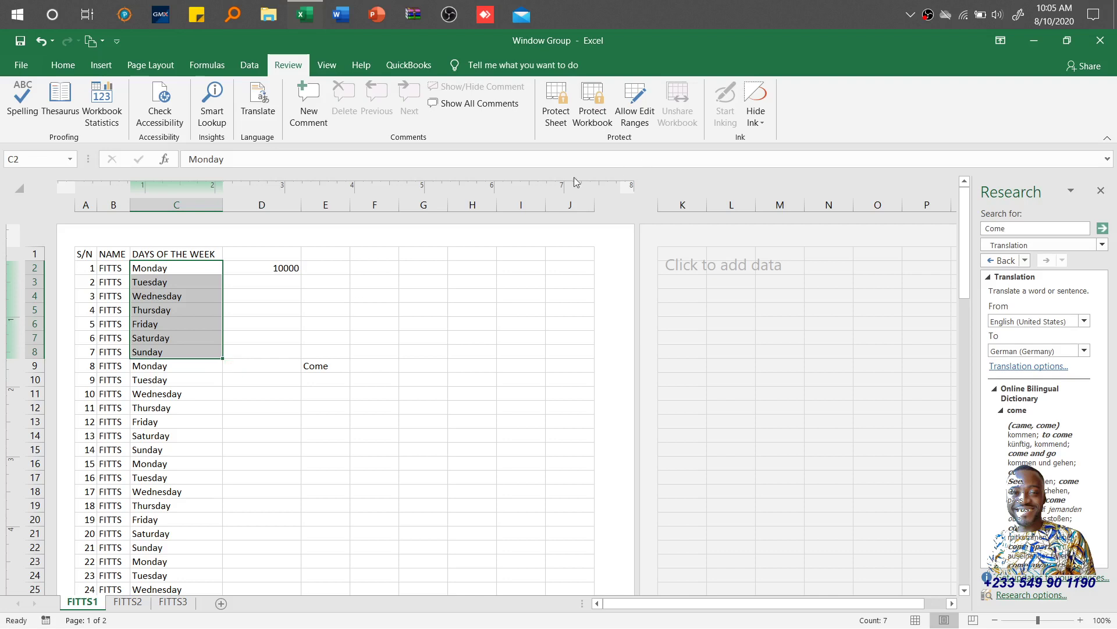
left_click(486, 323)
Look over the Protect Sheet options without applying them, then close the Research pane
left_click(556, 117)
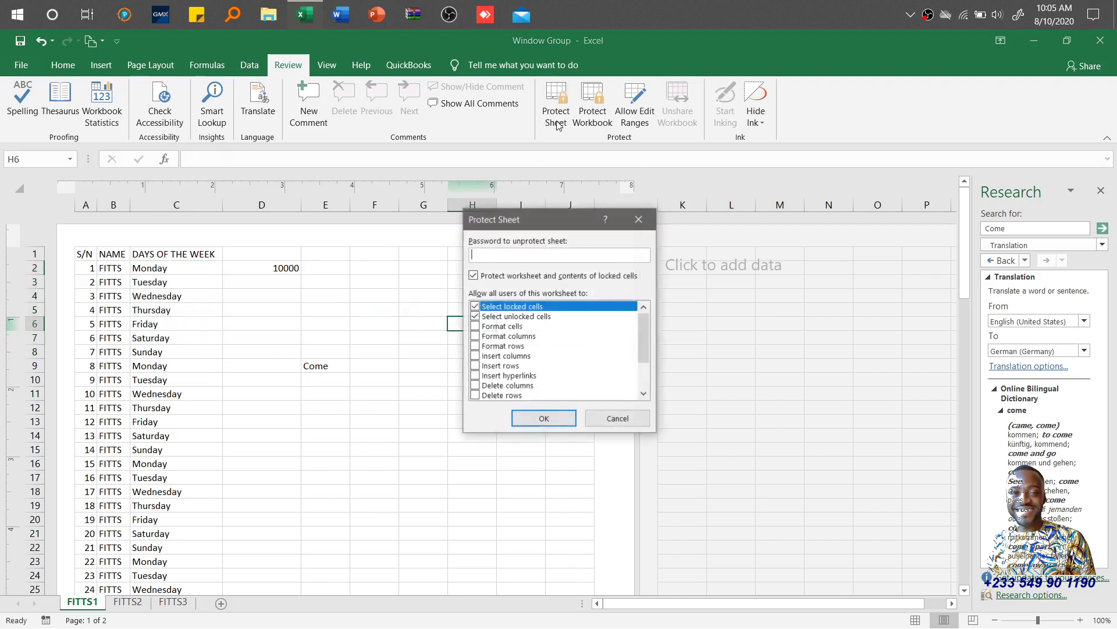
left_click(475, 305)
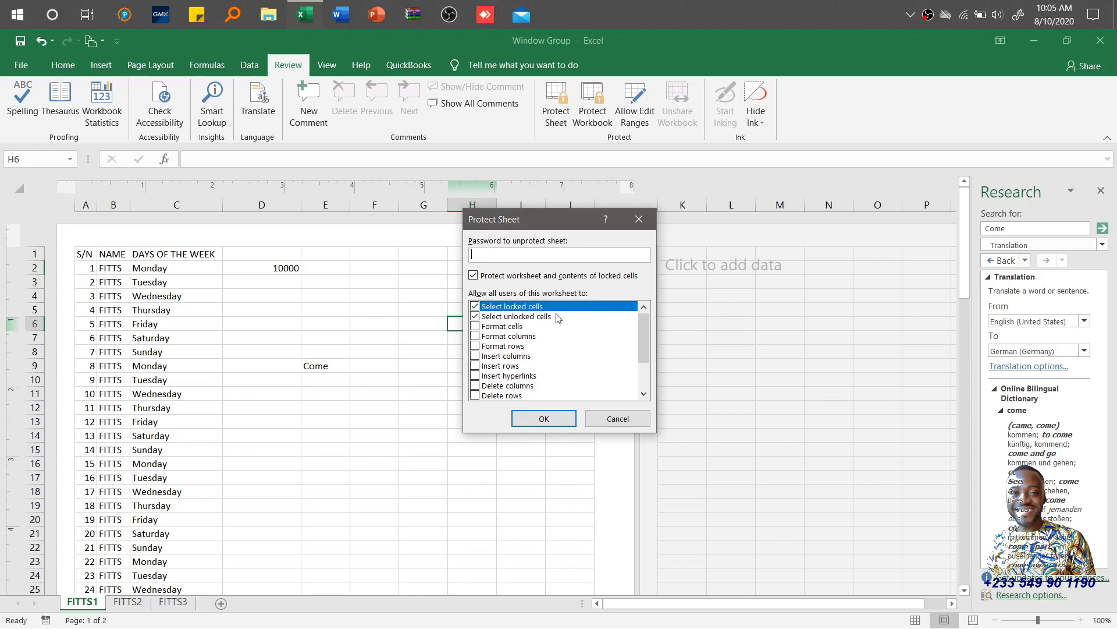
left_click(607, 416)
left_click(363, 411)
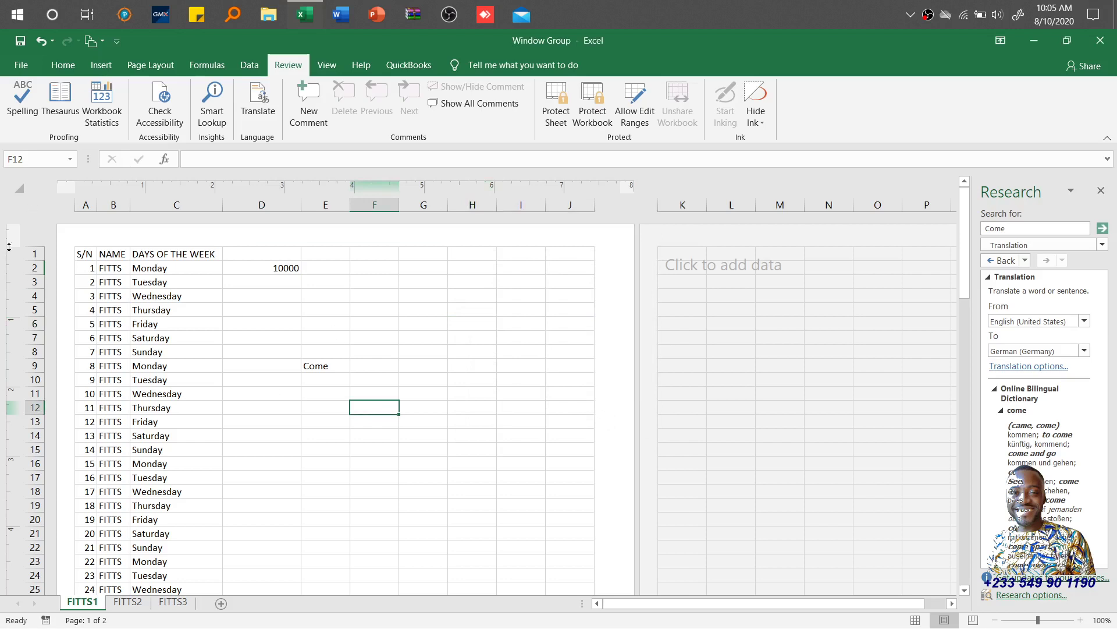
left_click(1103, 194)
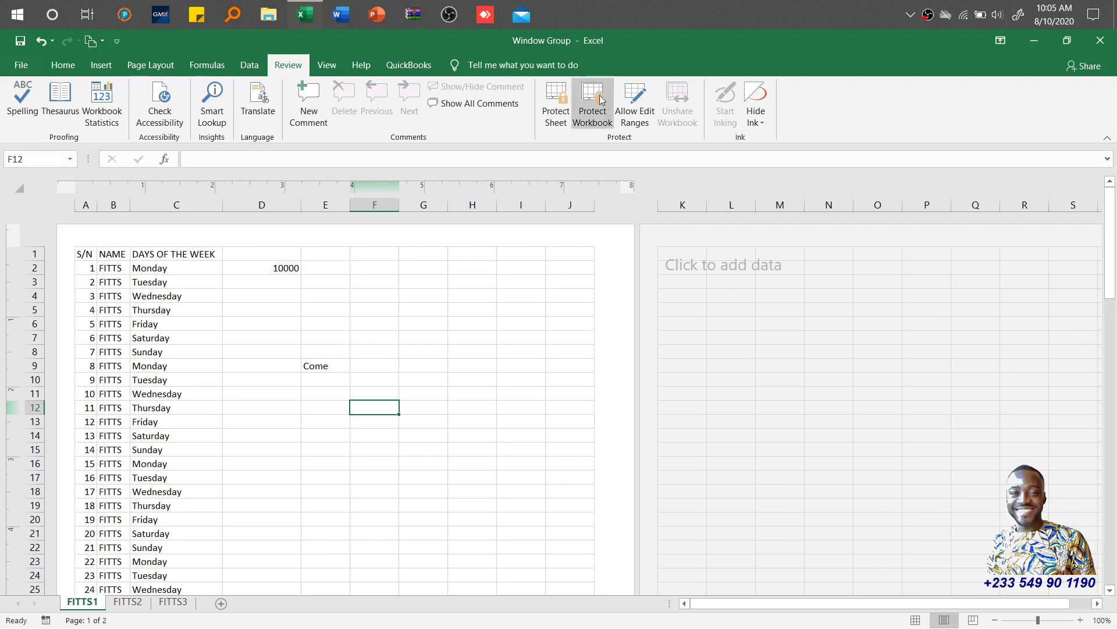
Protect the sheet without a password, disallowing selection of both locked and unlocked cells, then remove the protection
left_click(560, 111)
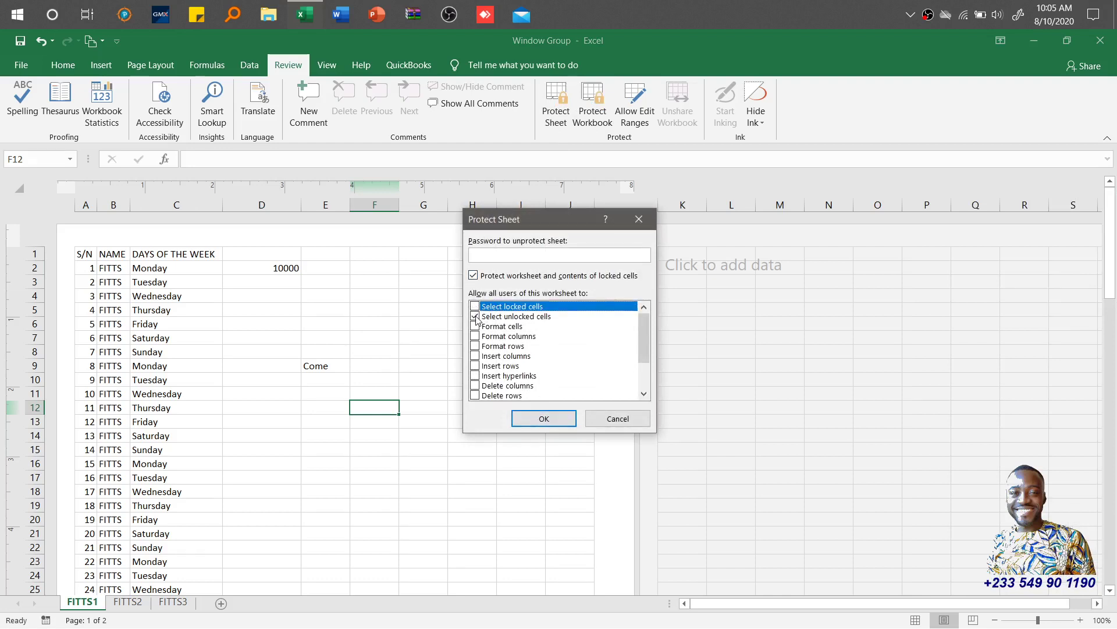
left_click(475, 316)
left_click(543, 419)
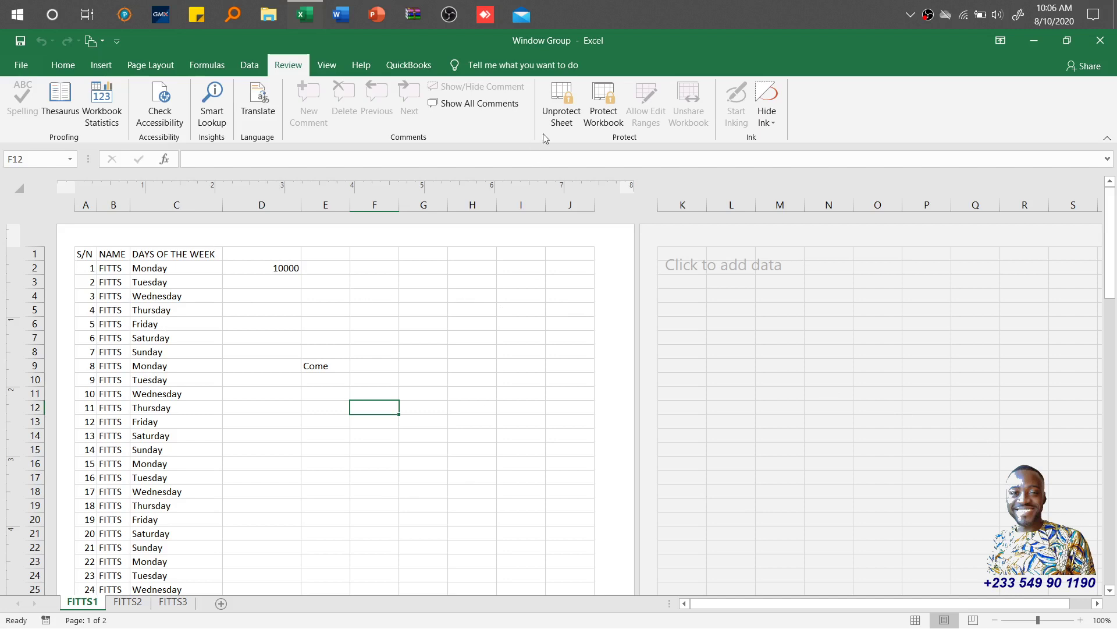
left_click(571, 99)
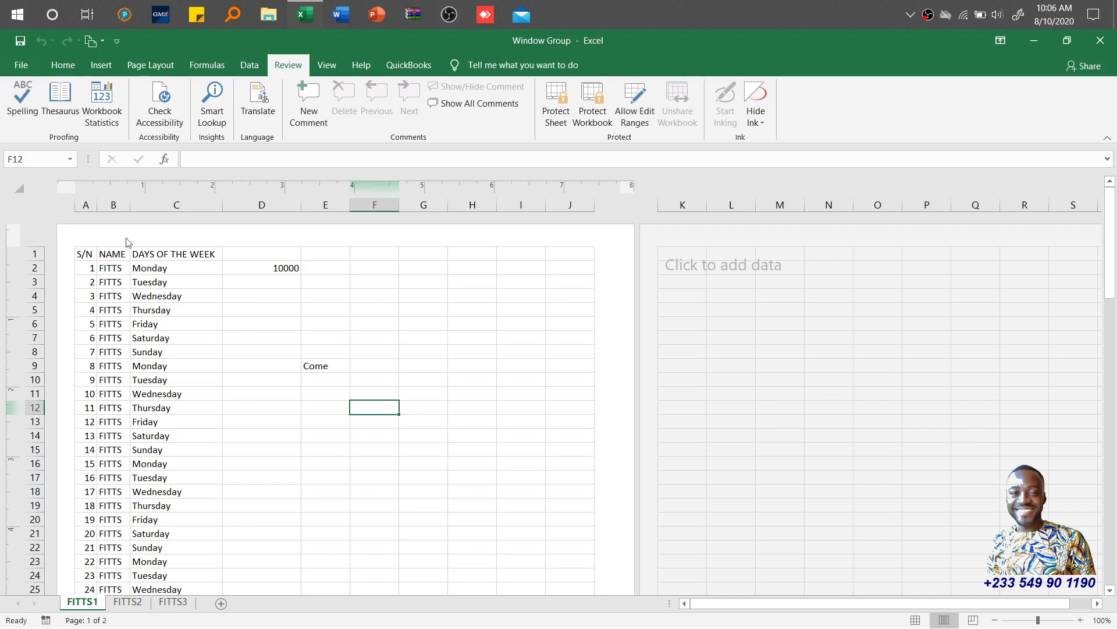
Unlock every cell on the FITTS1 sheet by turning off the Locked protection attribute
left_click(19, 186)
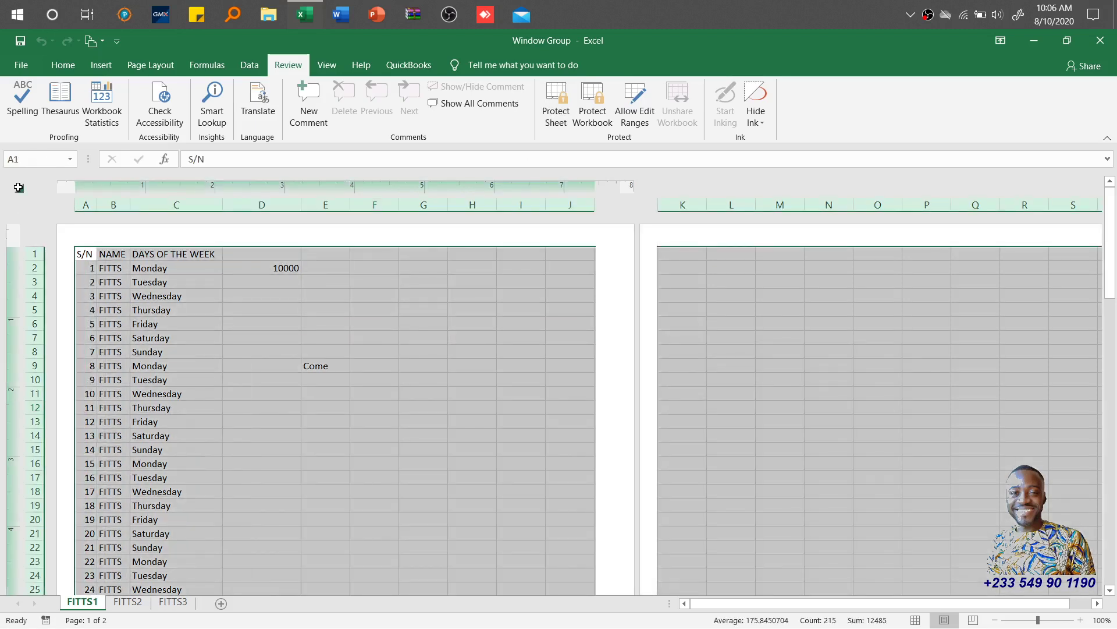
left_click(71, 69)
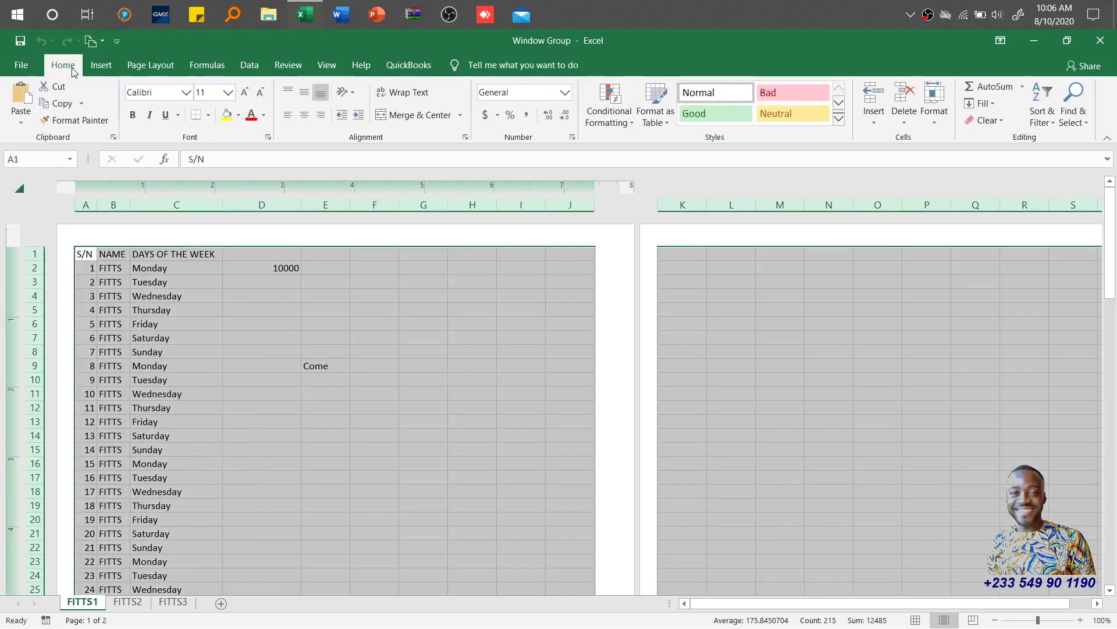
left_click(268, 138)
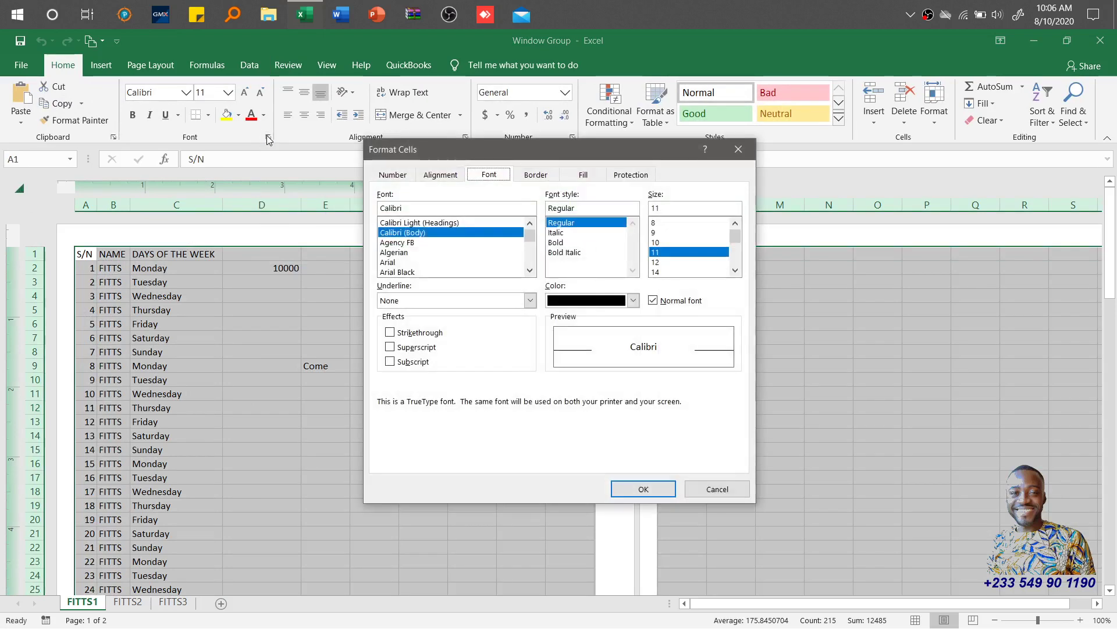
left_click(634, 176)
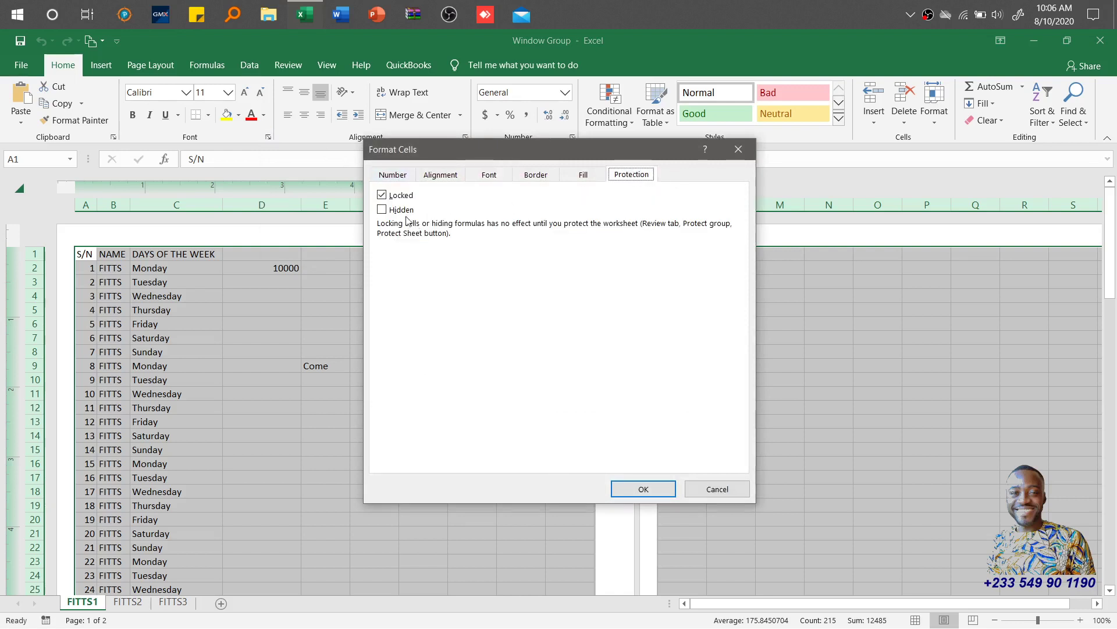
left_click(382, 196)
left_click(657, 492)
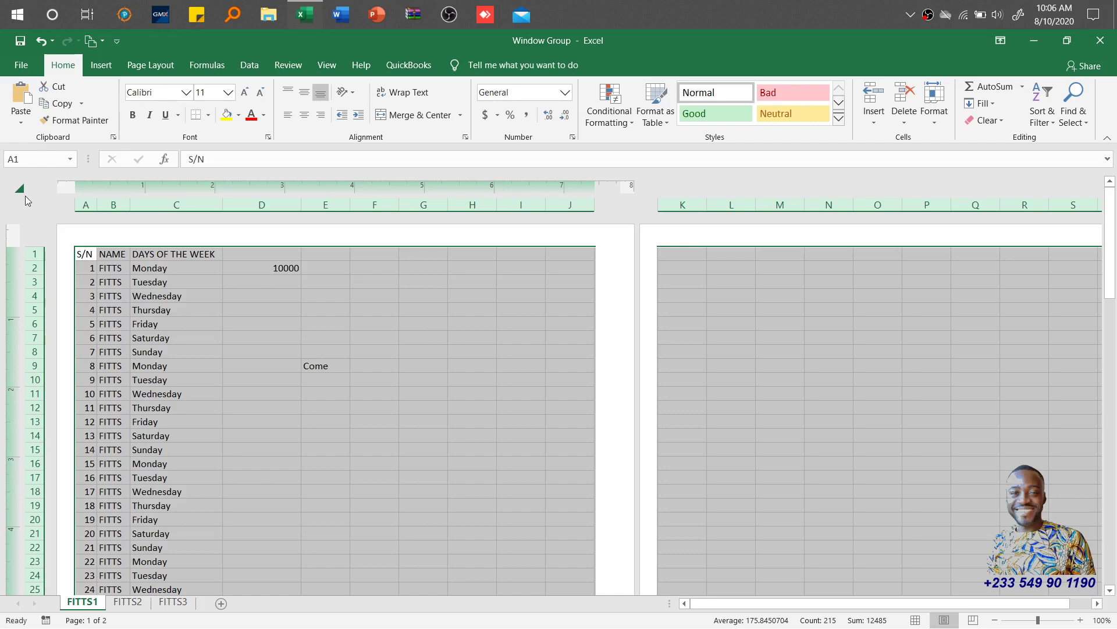
Turn the Locked protection attribute back on for every cell on the sheet
left_click(268, 137)
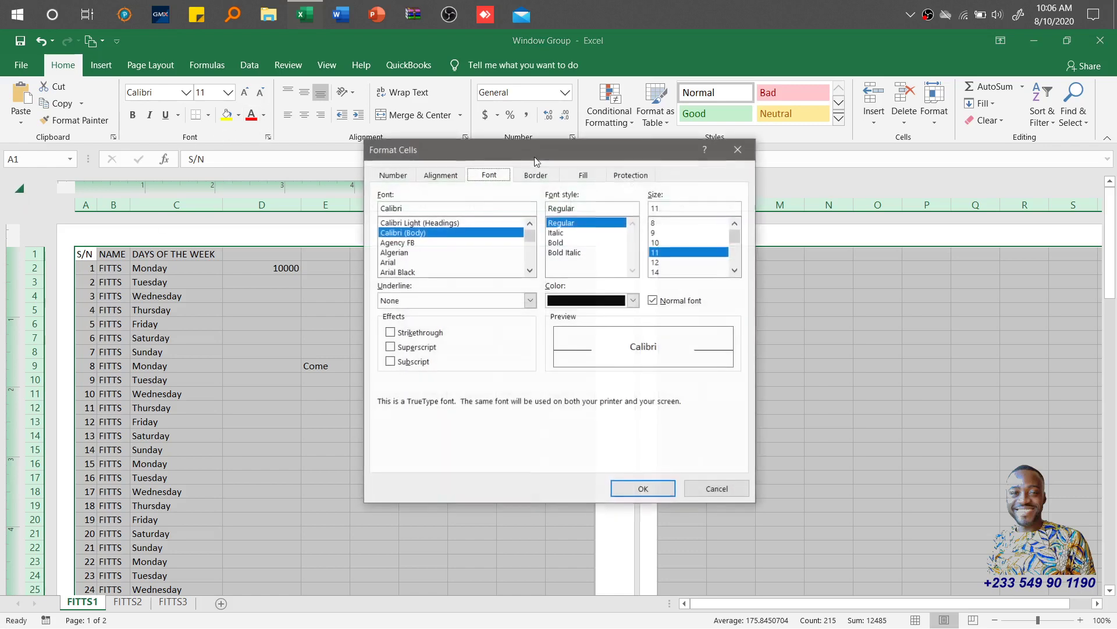
left_click(630, 175)
left_click(383, 195)
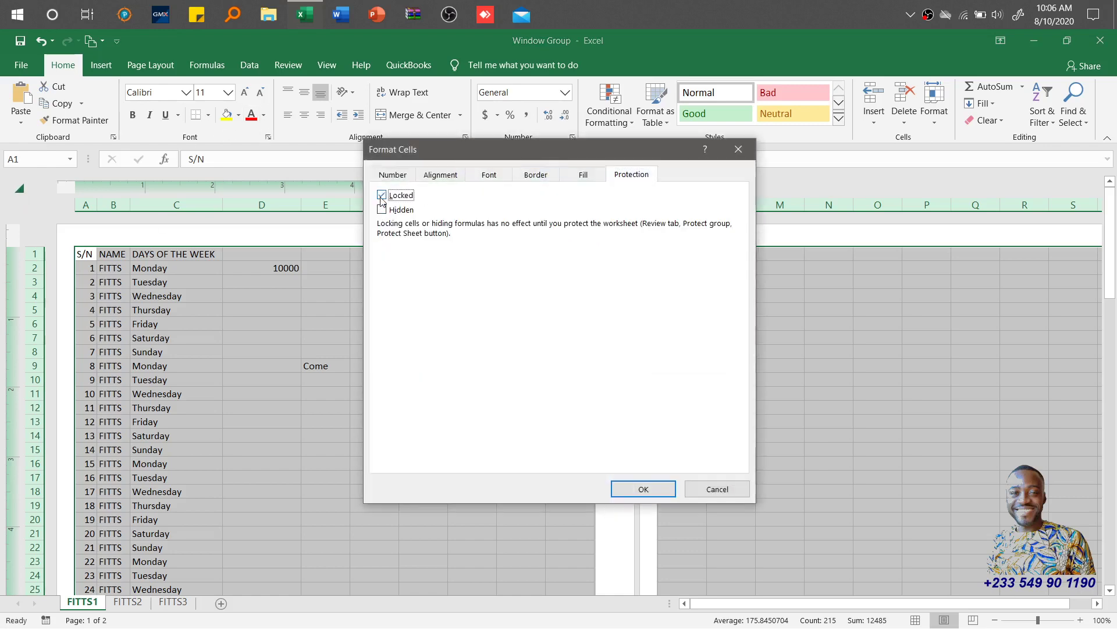
left_click(628, 490)
left_click(405, 461)
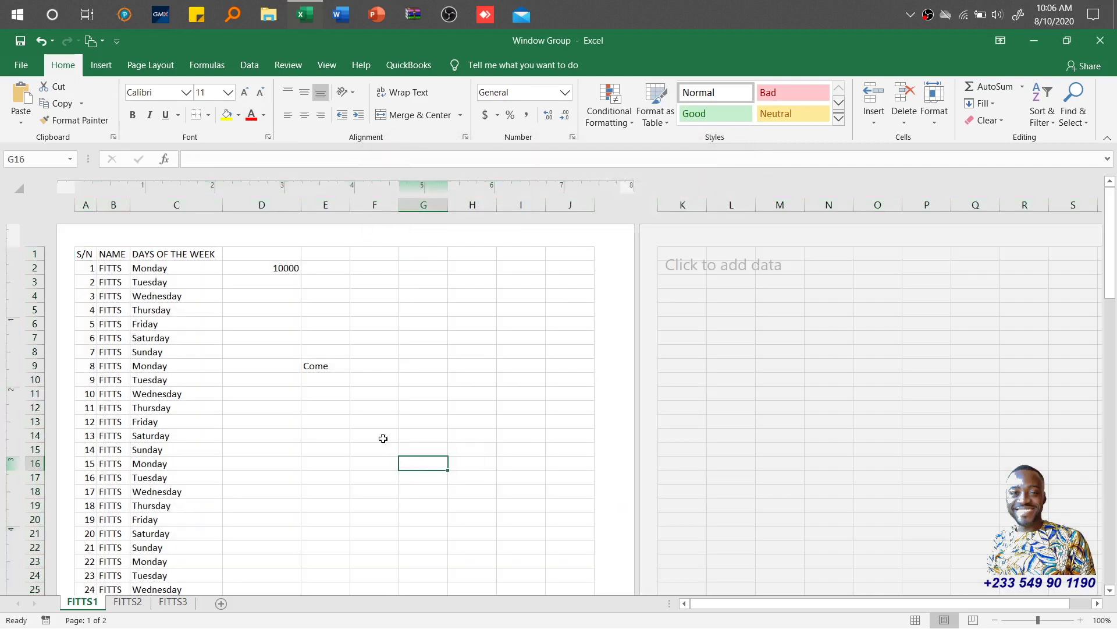
Unlock only the first week's day names in C2:C8 by turning off their Locked protection attribute
left_click(173, 269)
left_click_drag(173, 269, 172, 351)
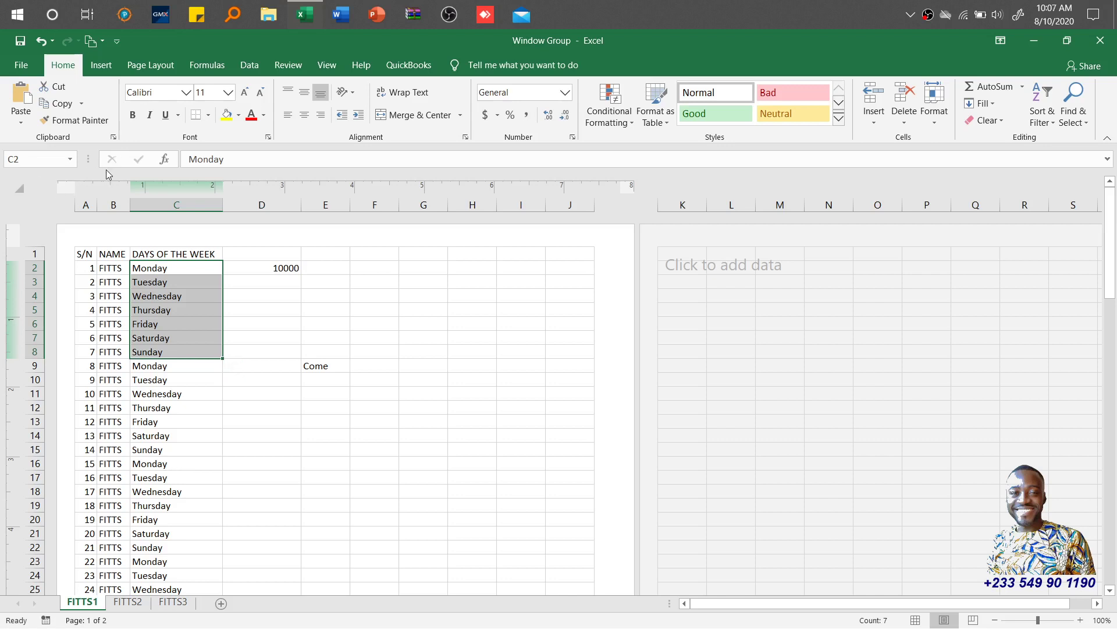
left_click(269, 137)
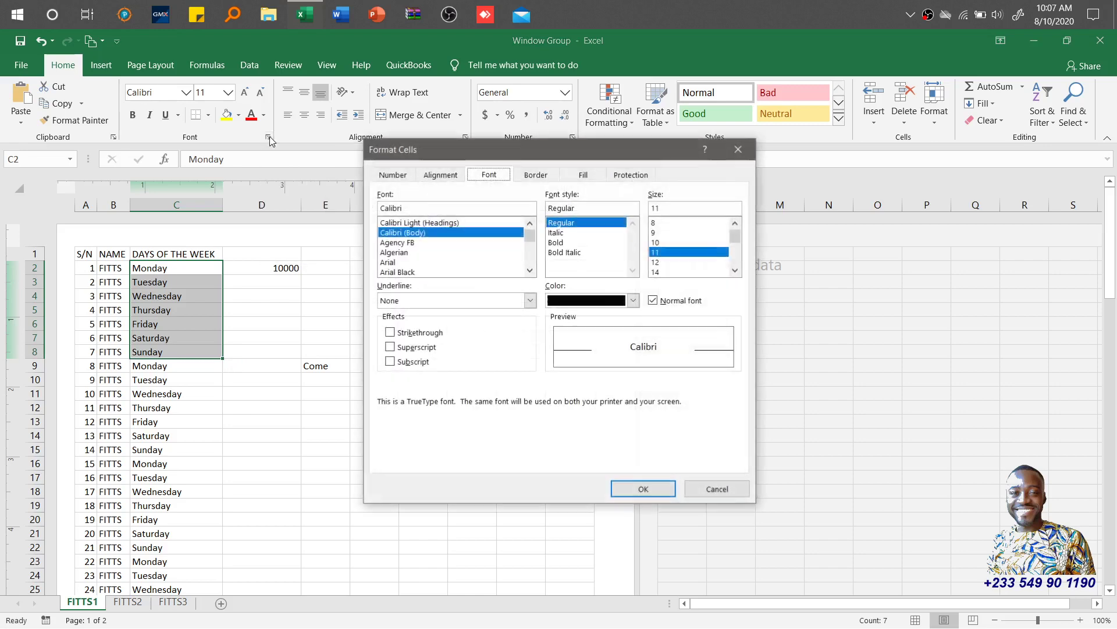
left_click(632, 176)
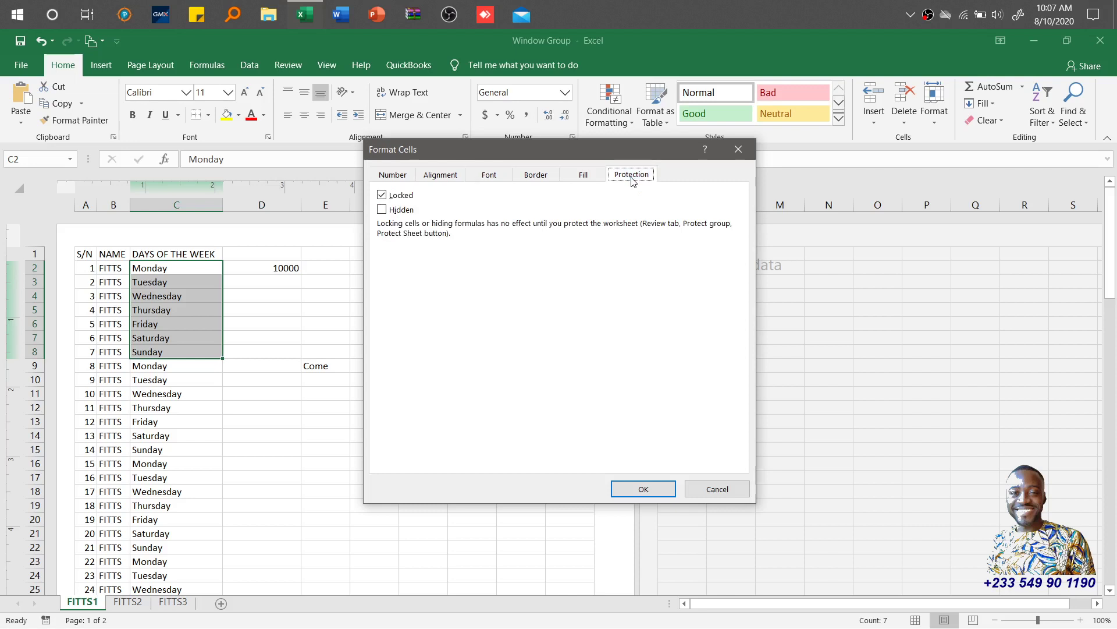
left_click(382, 196)
left_click(654, 493)
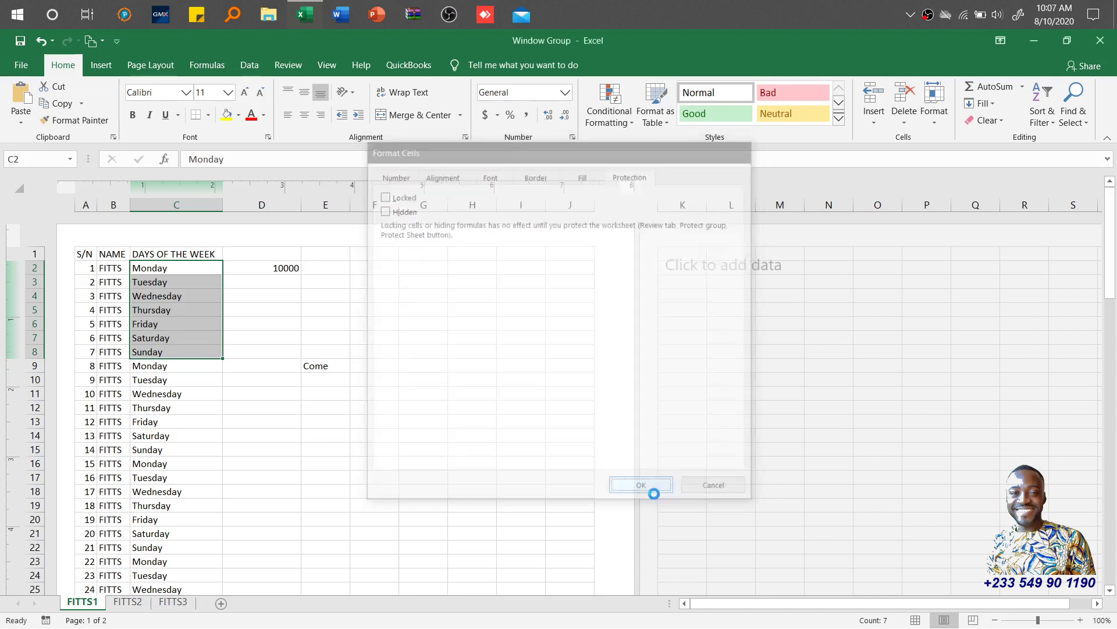
Protect the FITTS1 sheet with a password, allowing users only to select unlocked cells
left_click(288, 65)
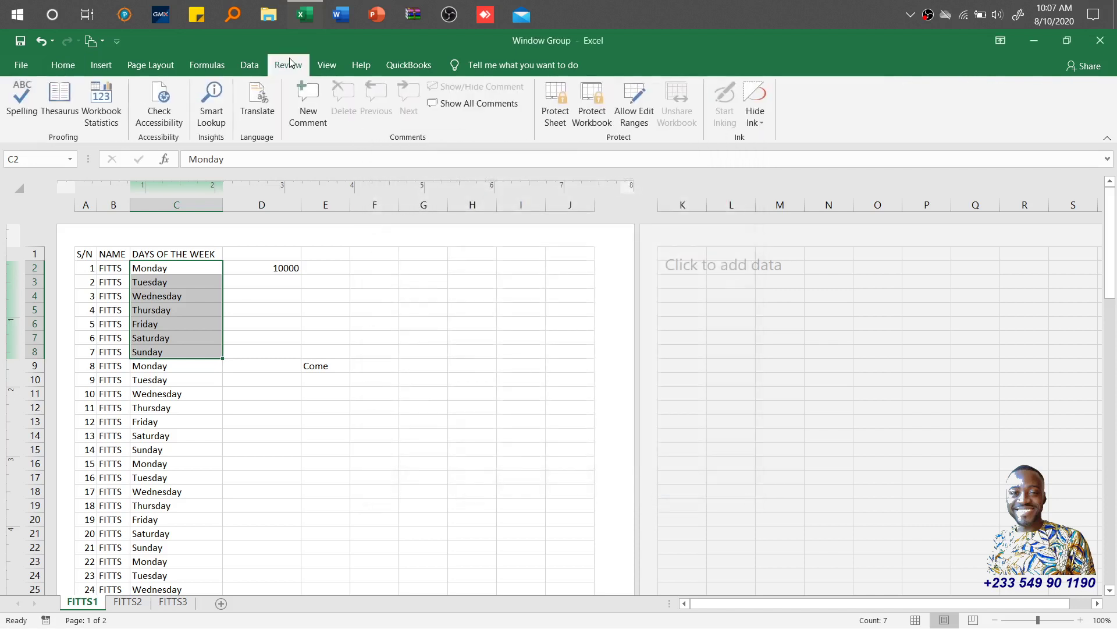
left_click(555, 112)
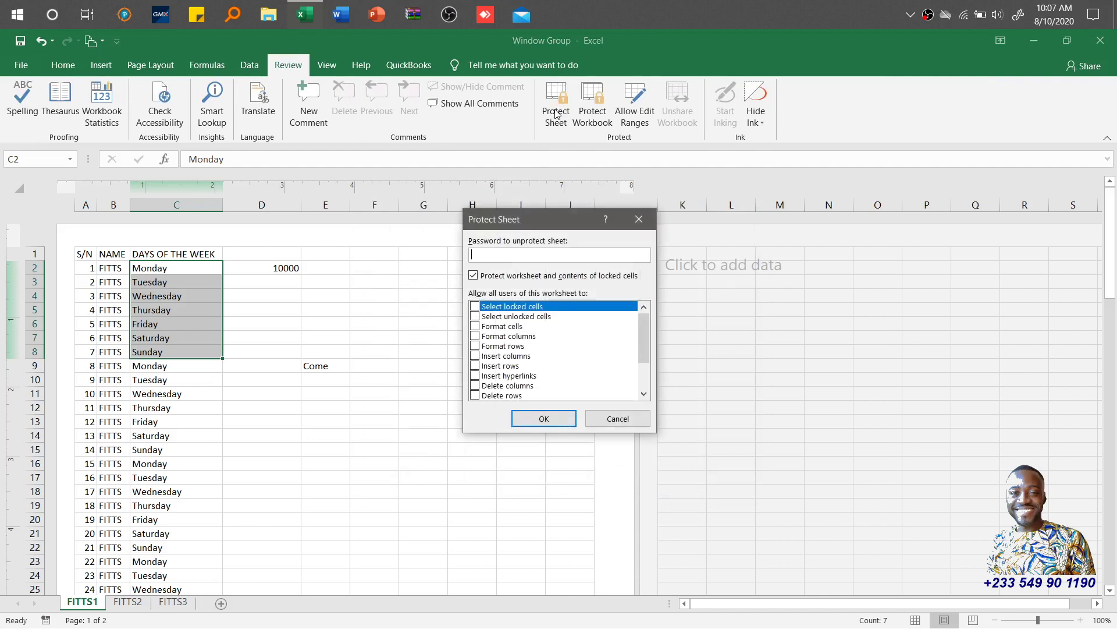
left_click(475, 317)
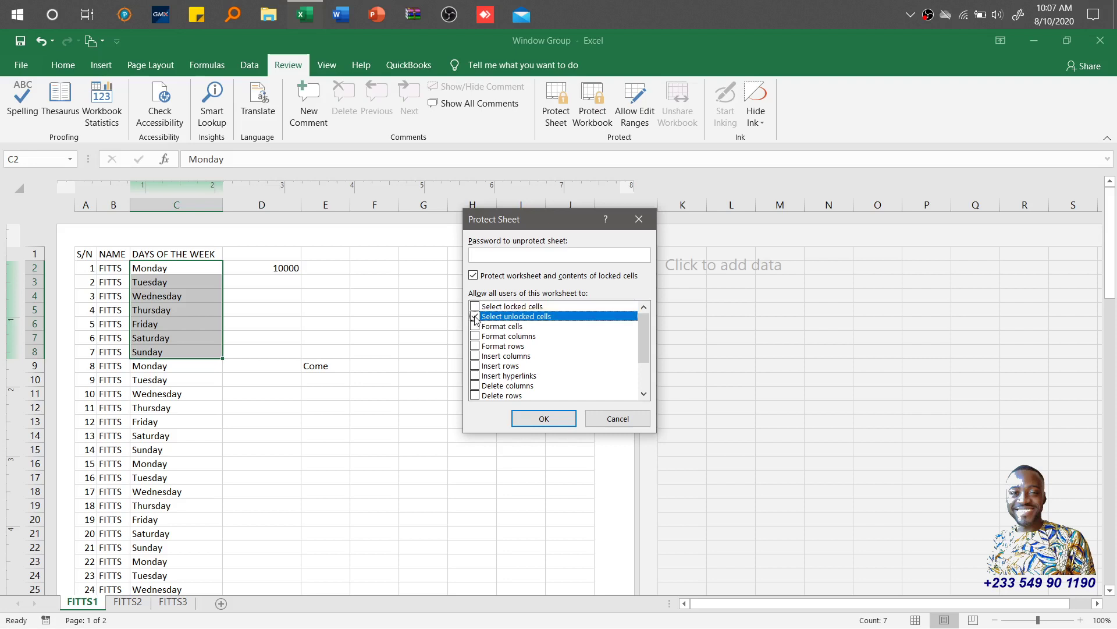
left_click_drag(648, 337, 646, 375)
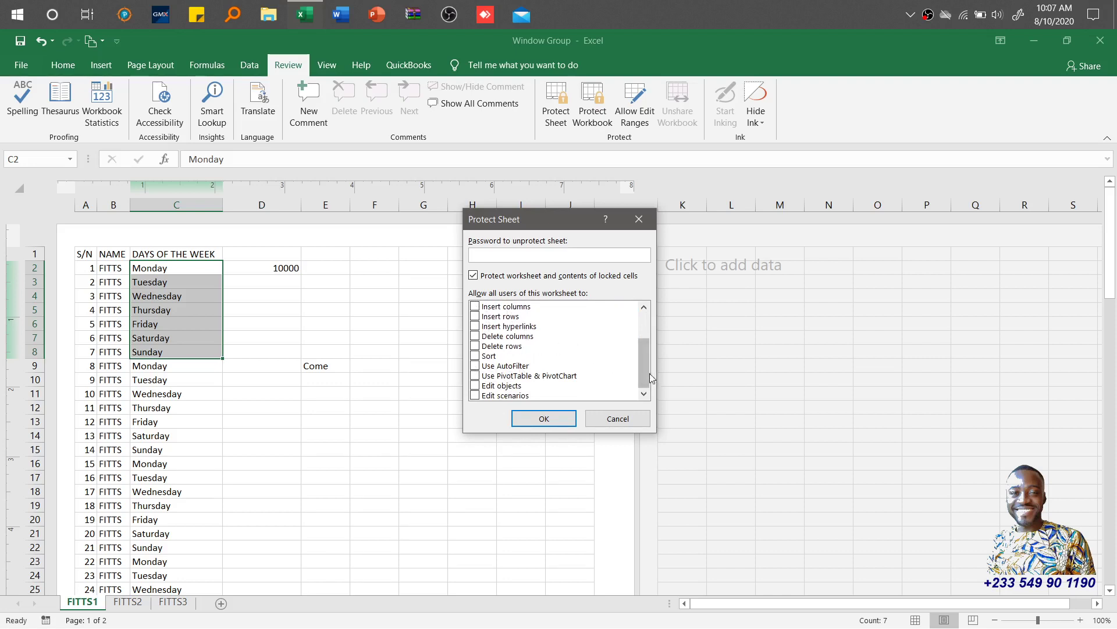
left_click_drag(644, 340, 644, 316)
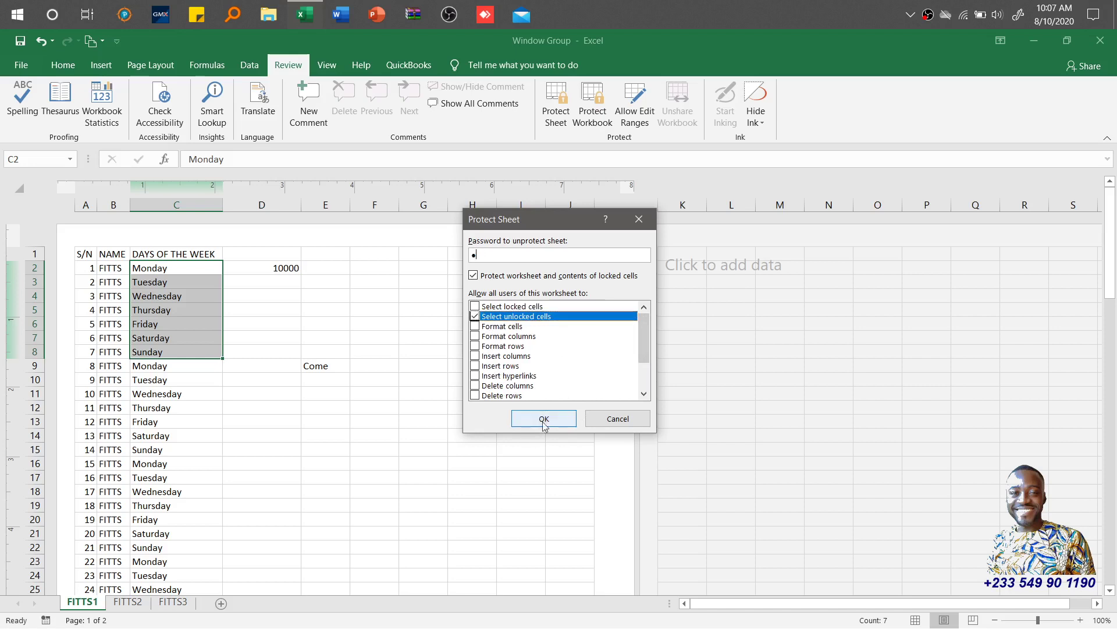
left_click(557, 419)
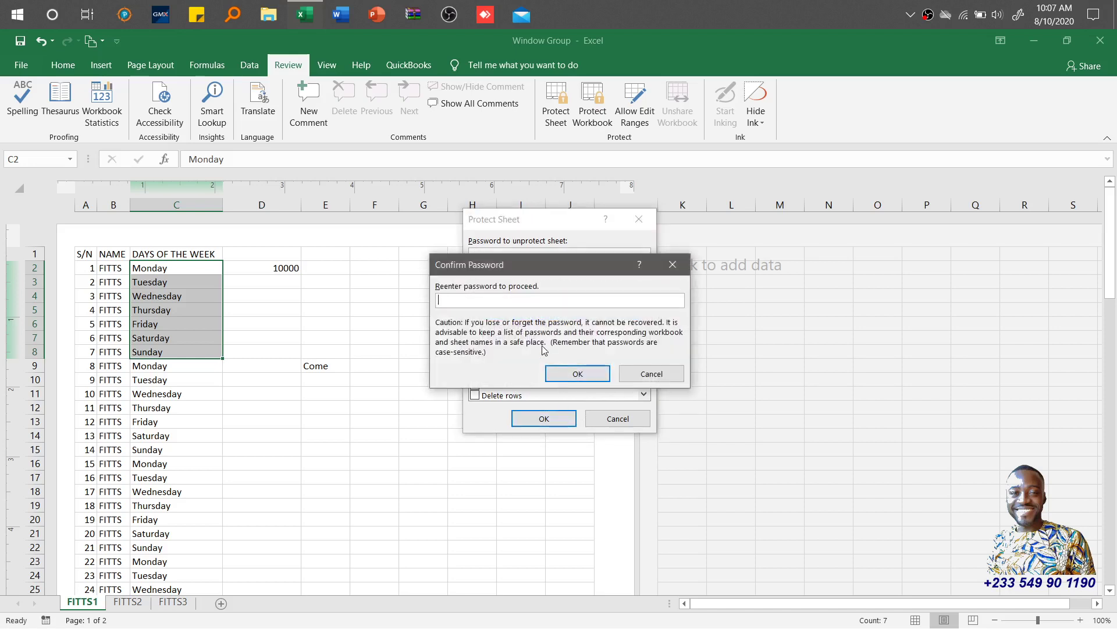
left_click(578, 373)
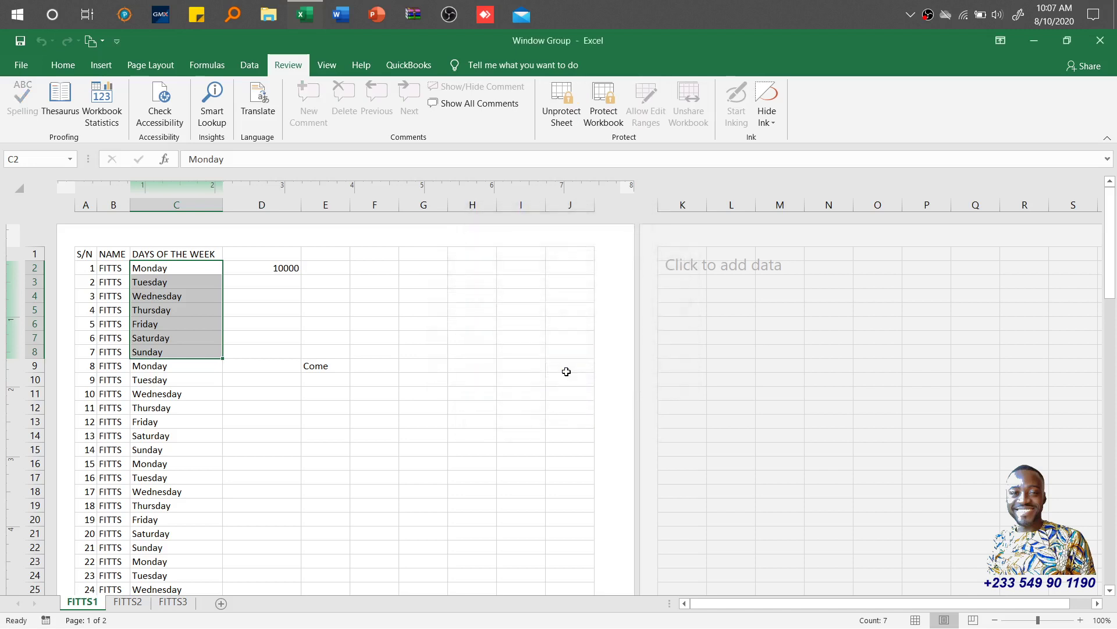
Cycle through the selectable cells of the protected sheet to check which cells can be reached
key("Tab")
key("Tab")
key("Tab")
key("Tab")
key("Tab")
key("Tab")
key("Tab")
key("Tab")
key("Tab")
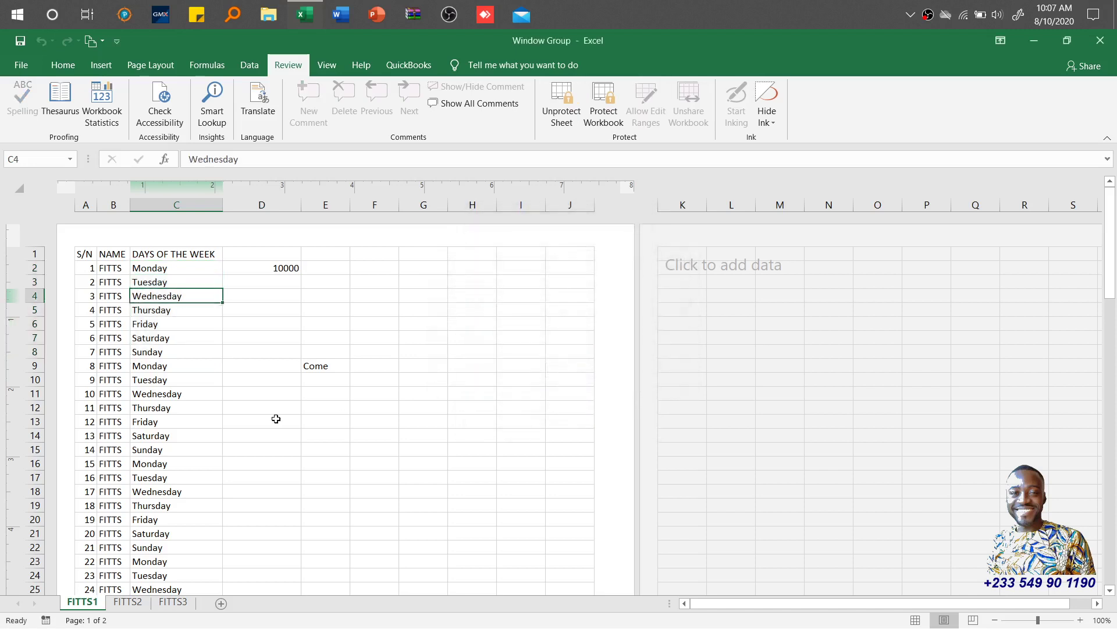
key("Tab")
key("Tab")
key("Tab")
key("Tab")
key("Tab")
key("Tab")
key("Tab")
key("Tab")
key("Tab")
key("Tab")
key("Tab")
key("Tab")
key("Tab")
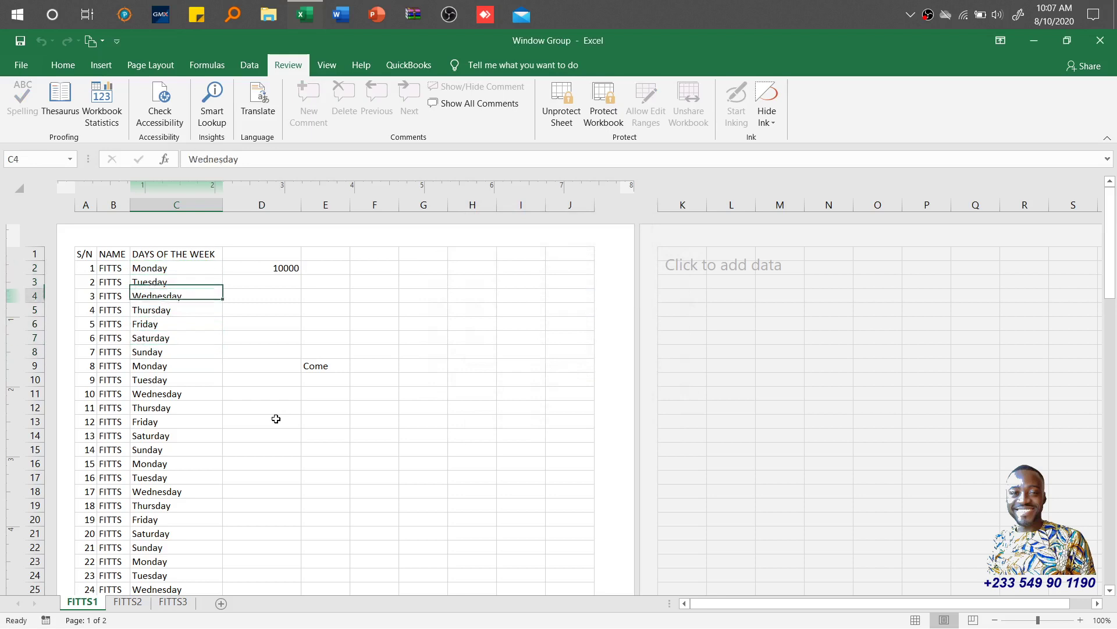
key("Tab")
key("Tab")
key("Tab")
key("Tab")
key("Tab")
key("Tab")
key("Tab")
key("Tab")
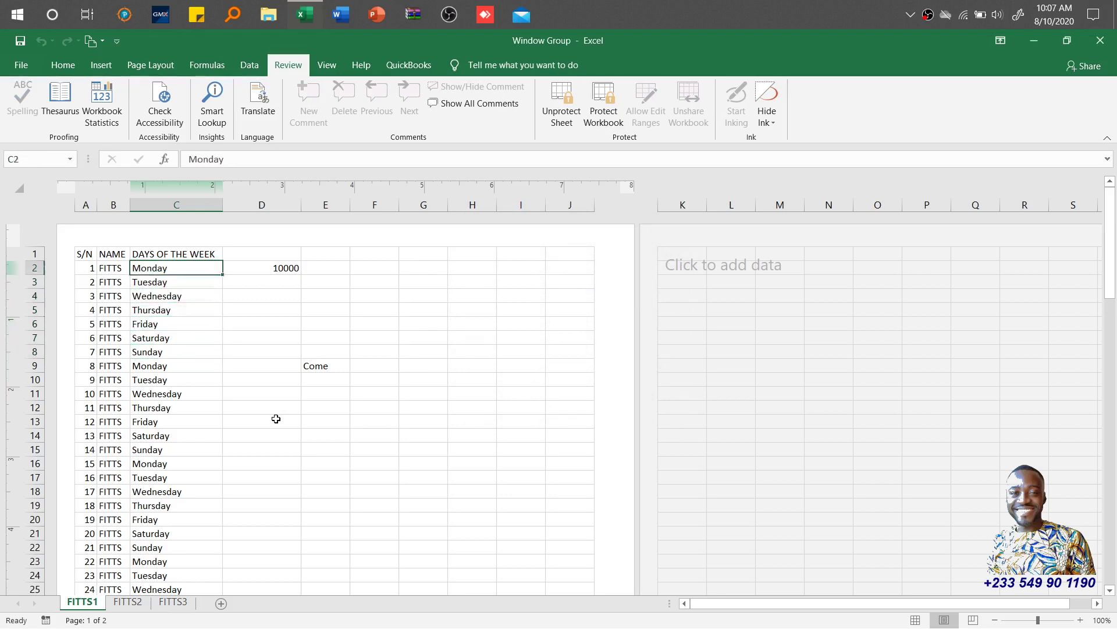
key("Tab")
key("Tab")
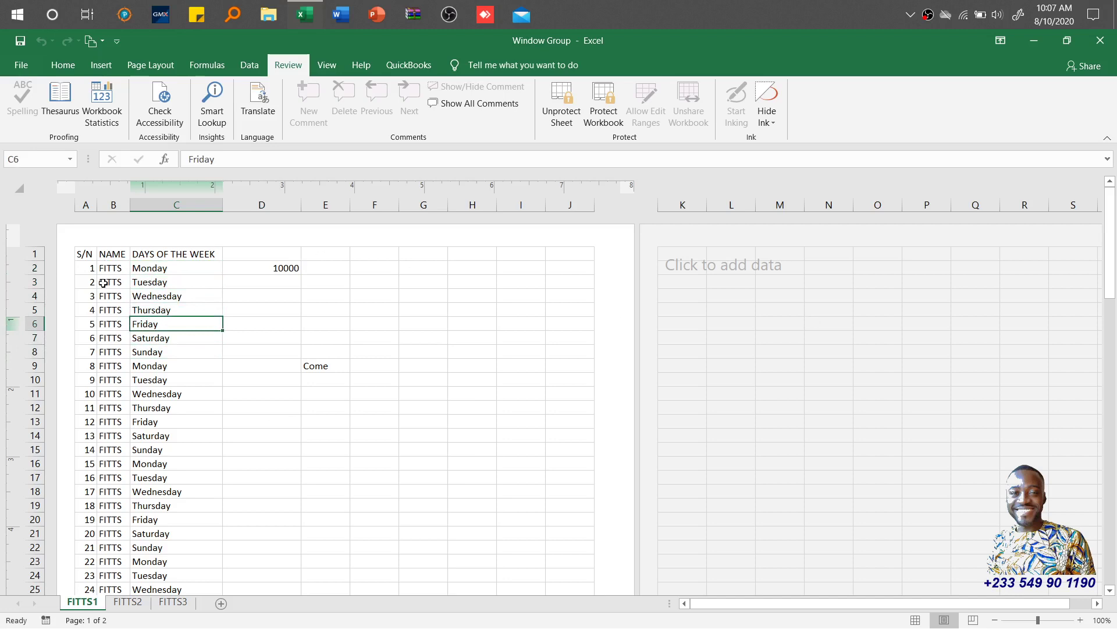
key("Tab")
key("Tab")
key("Tab")
key("Tab")
key("Tab")
key("Tab")
key("Tab")
key("Tab")
key("Tab")
key("Tab")
key("Tab")
key("Tab")
key("Tab")
key("Tab")
key("Tab")
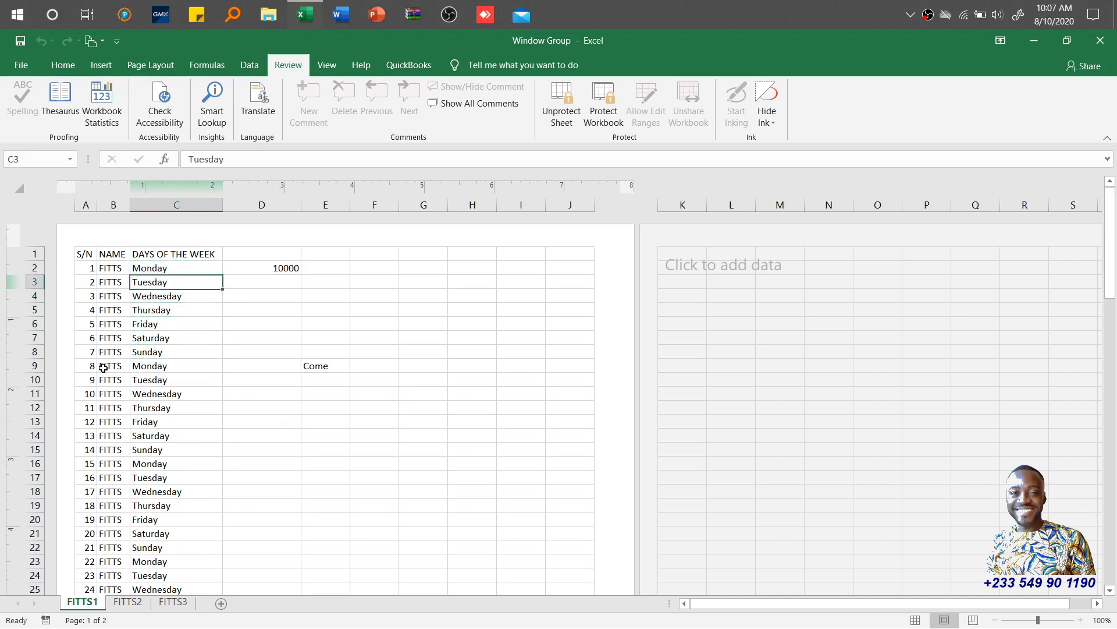
key("Tab")
key("Tab")
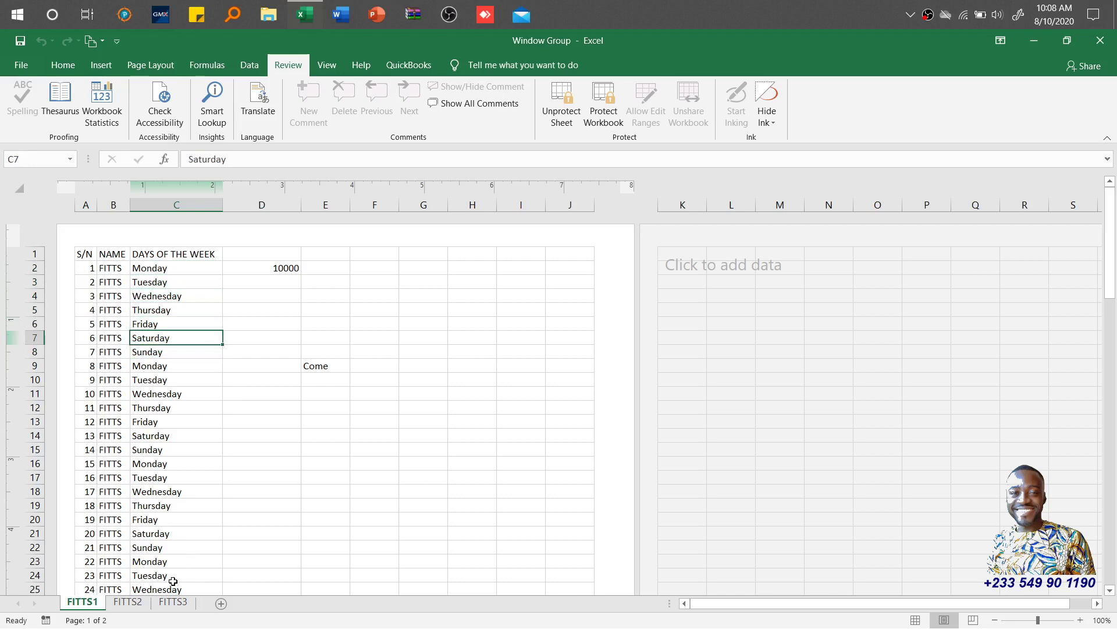
Check which sheet management commands are available for FITTS2, and return to the FITTS1 sheet
left_click(135, 603)
right_click(135, 603)
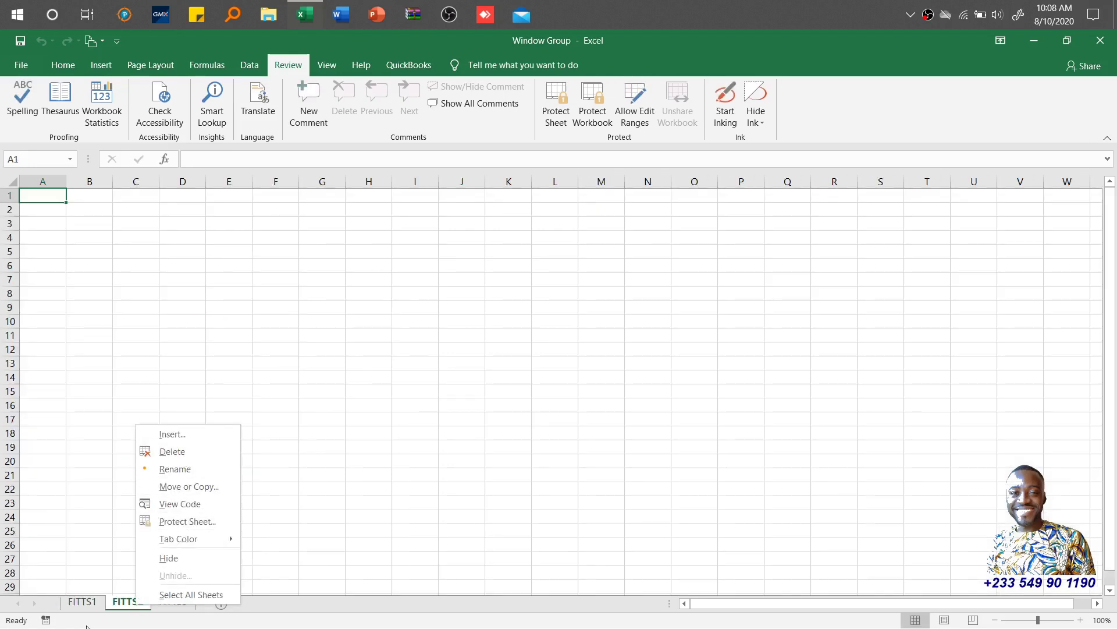
left_click(88, 602)
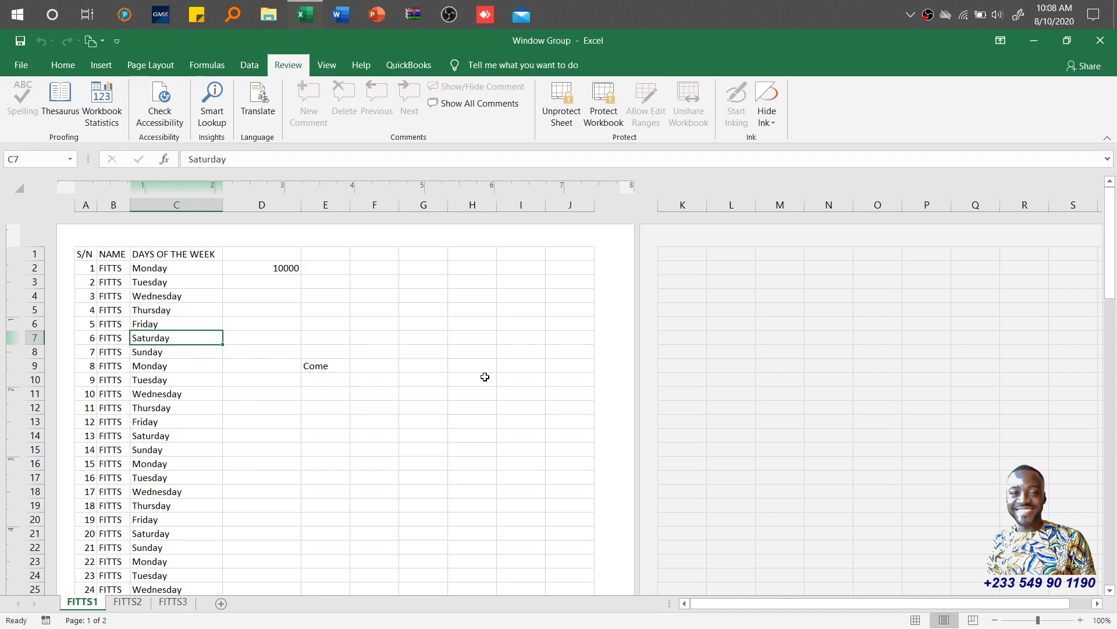
Protect the workbook structure with a password, entering and confirming the password
left_click(605, 102)
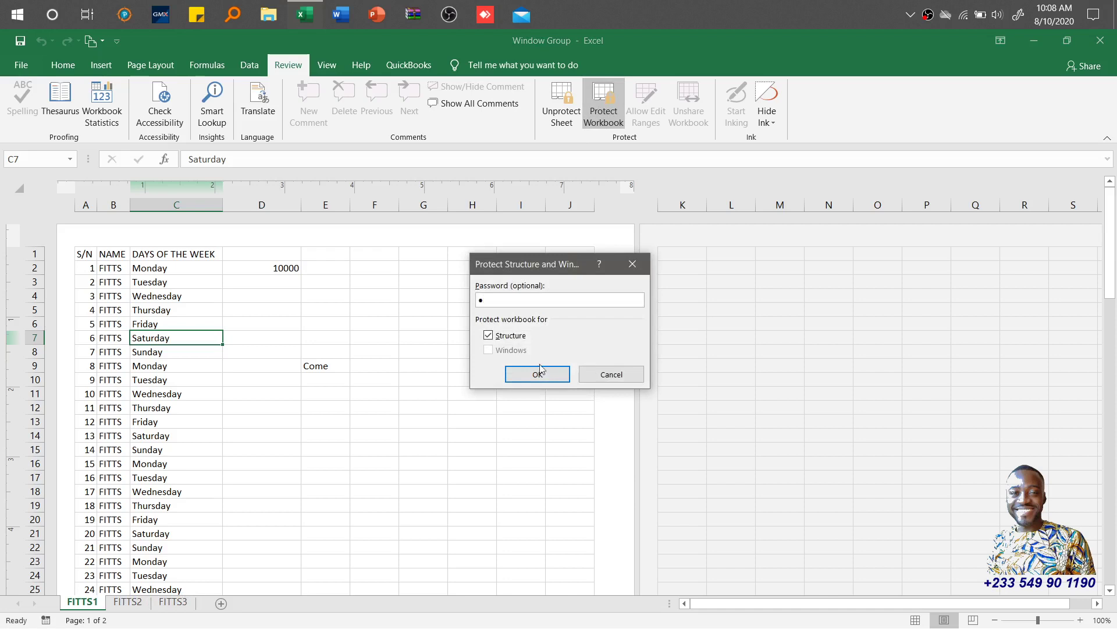
left_click(540, 375)
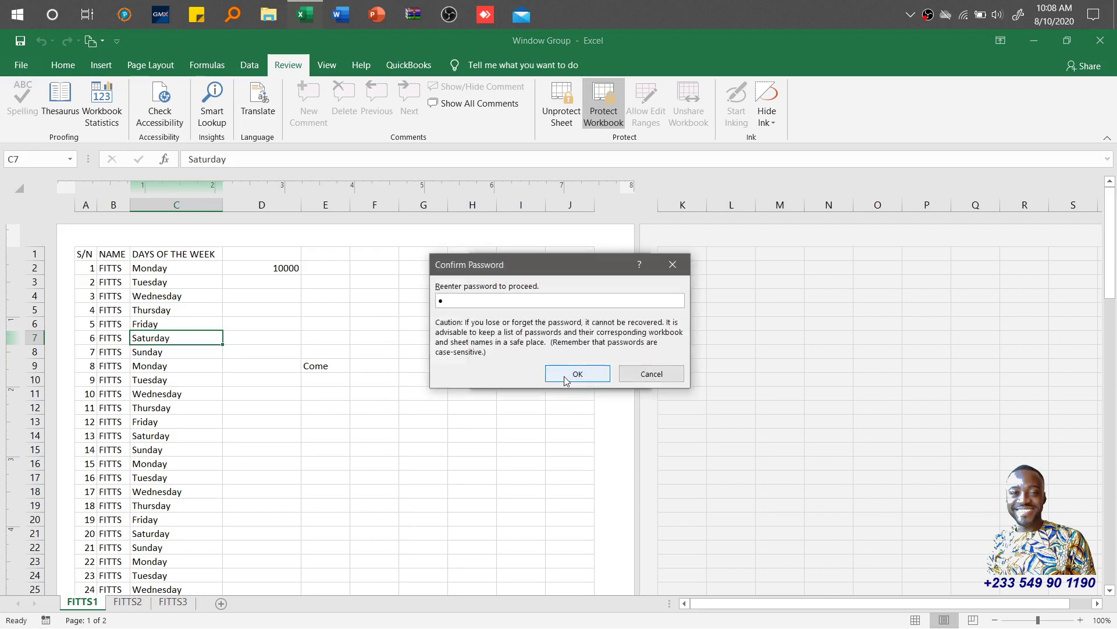
left_click(566, 374)
Check the sheet management commands for FITTS2 under workbook protection, and view its list of allowed edit ranges
left_click(143, 606)
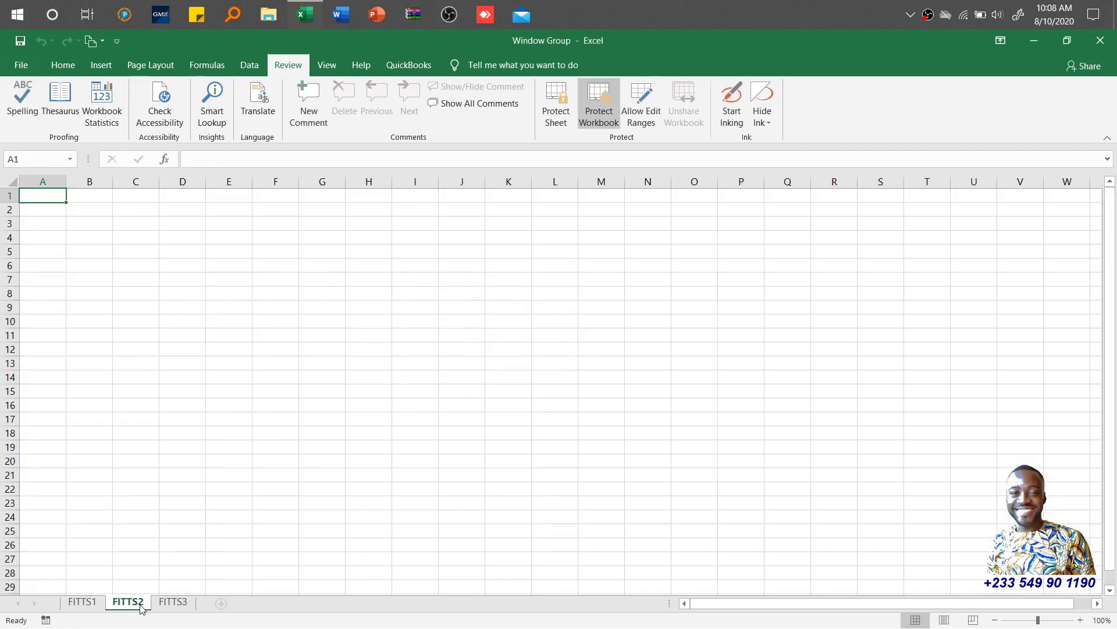
right_click(142, 608)
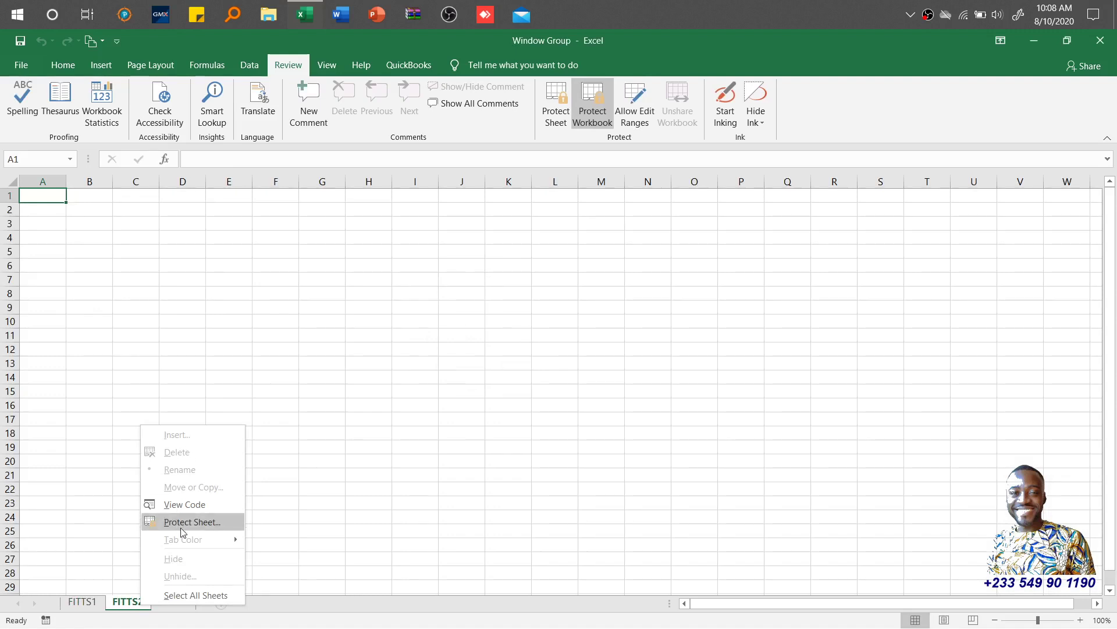
left_click(424, 521)
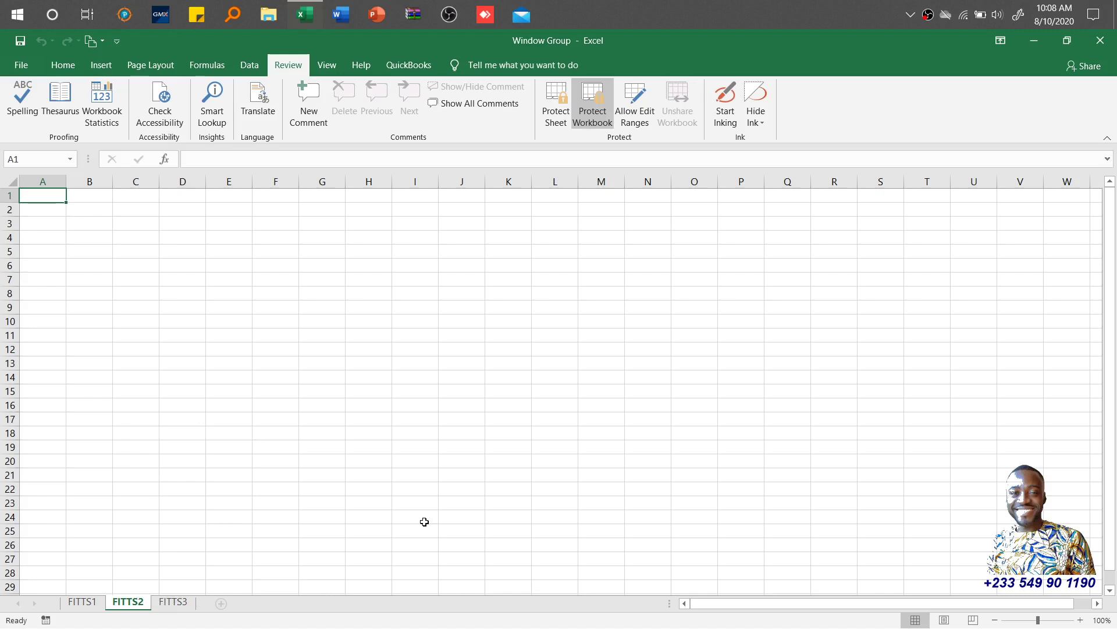
left_click(642, 101)
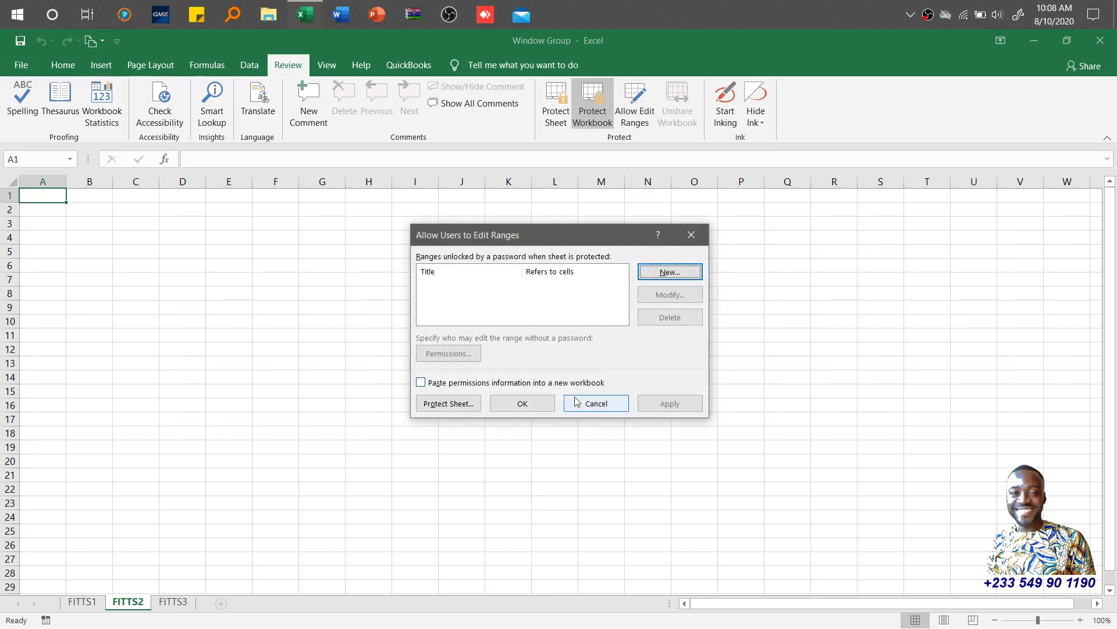
left_click(552, 406)
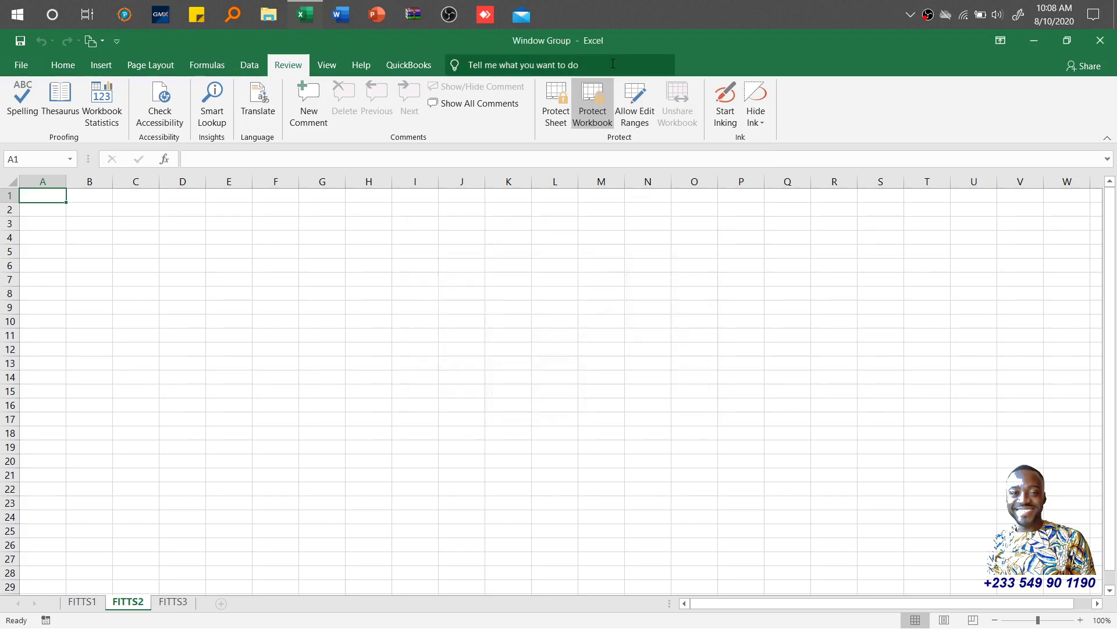
Remove the workbook protection and the FITTS1 sheet protection by entering their passwords
left_click(600, 119)
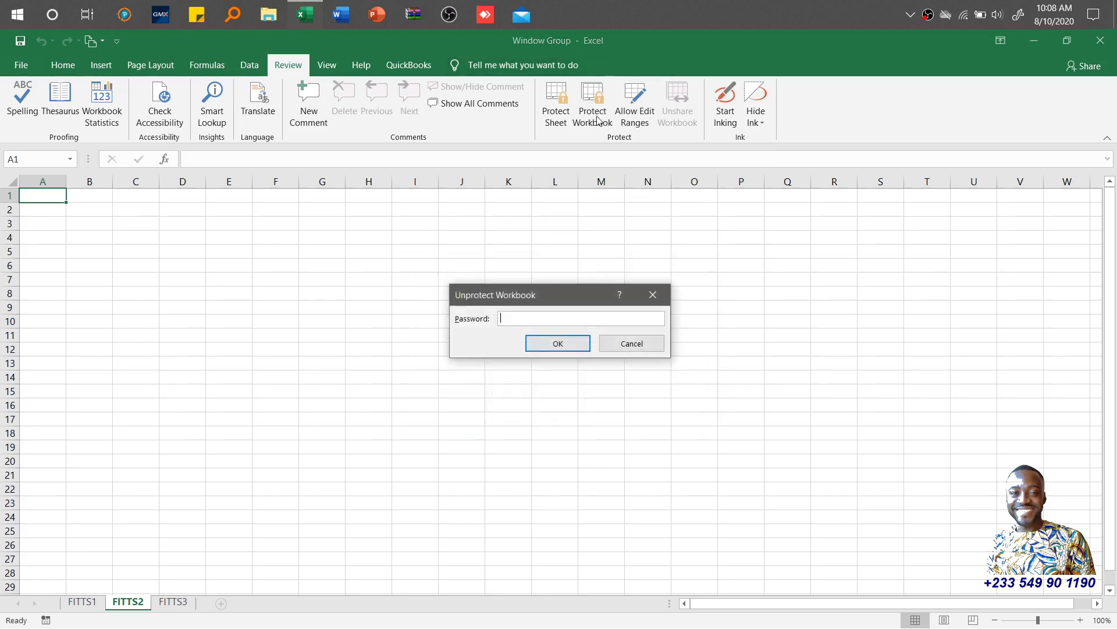
left_click(530, 336)
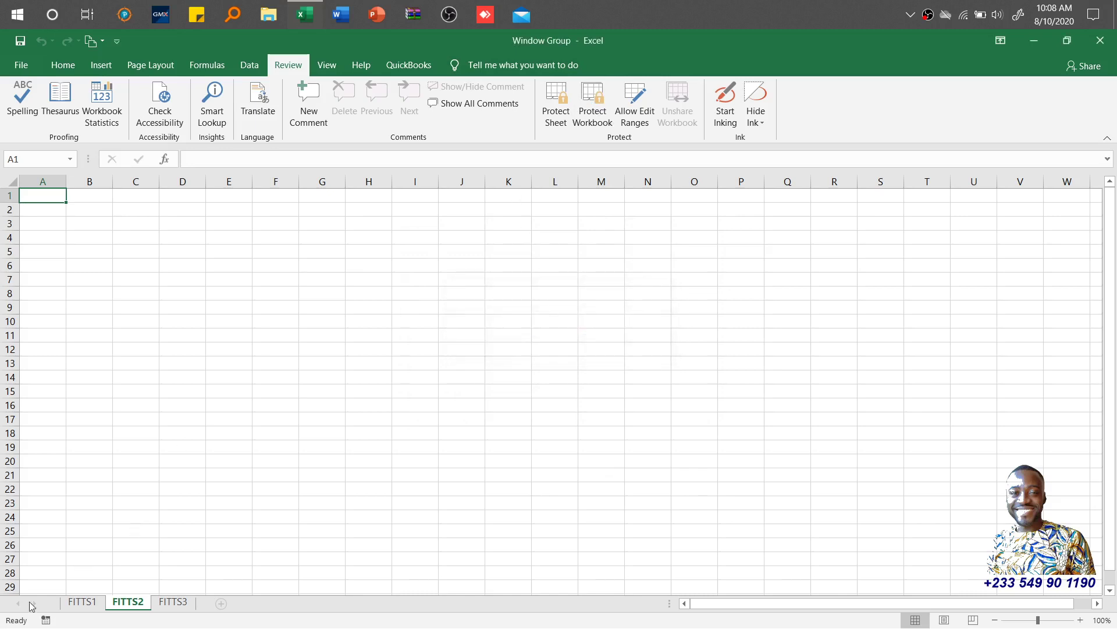
left_click(82, 602)
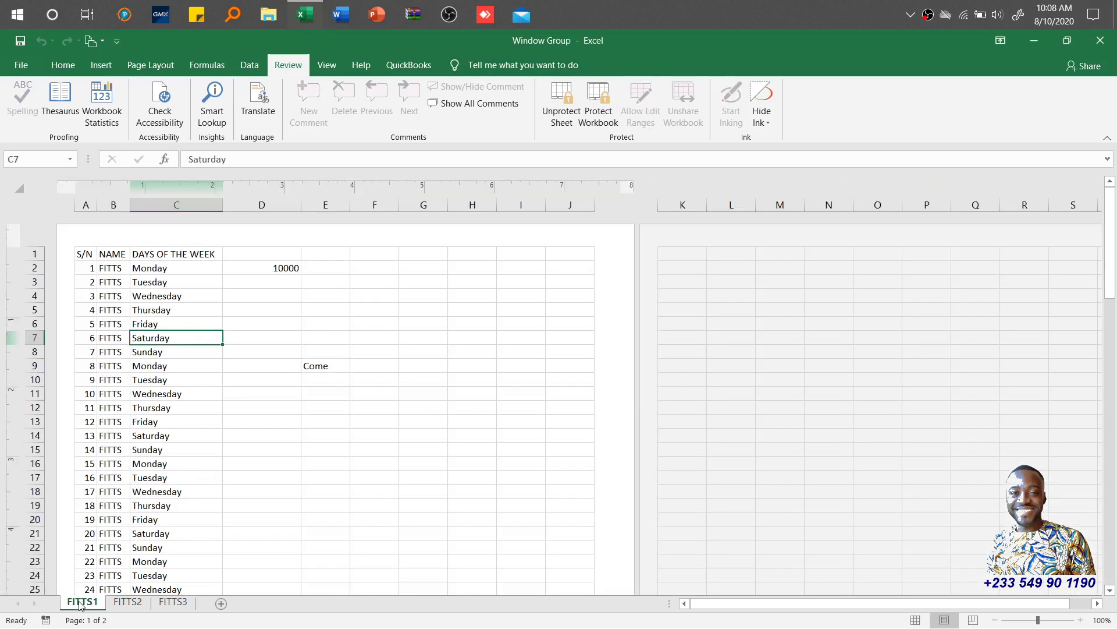
left_click(561, 113)
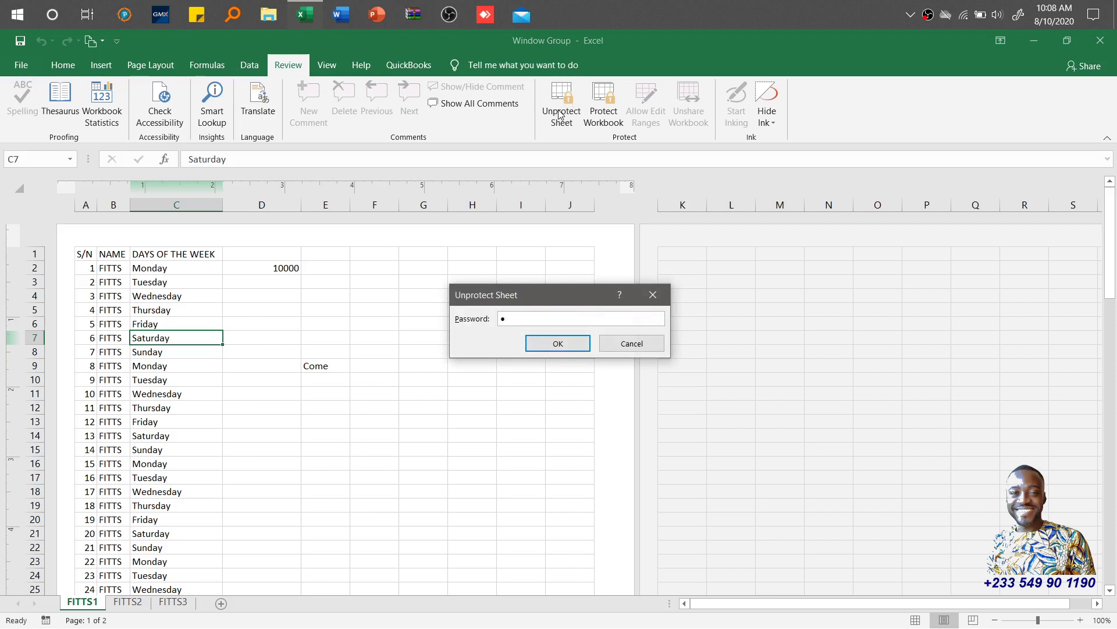
key("Return")
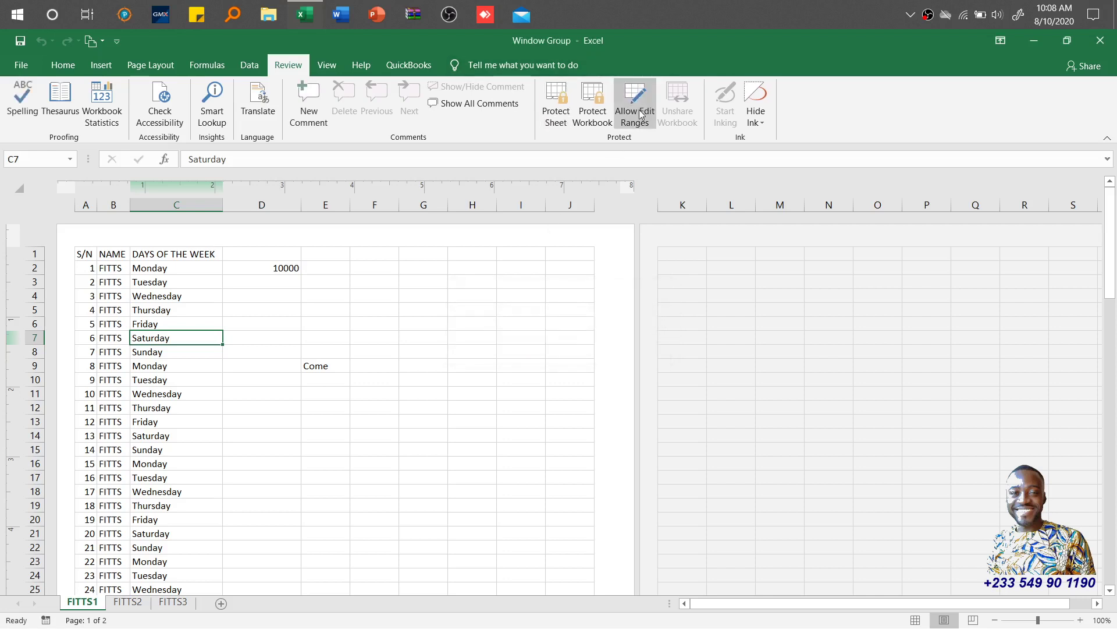
Define a new allowed edit range on FITTS1 titled Edit that refers to cells C12:C24
left_click(164, 477)
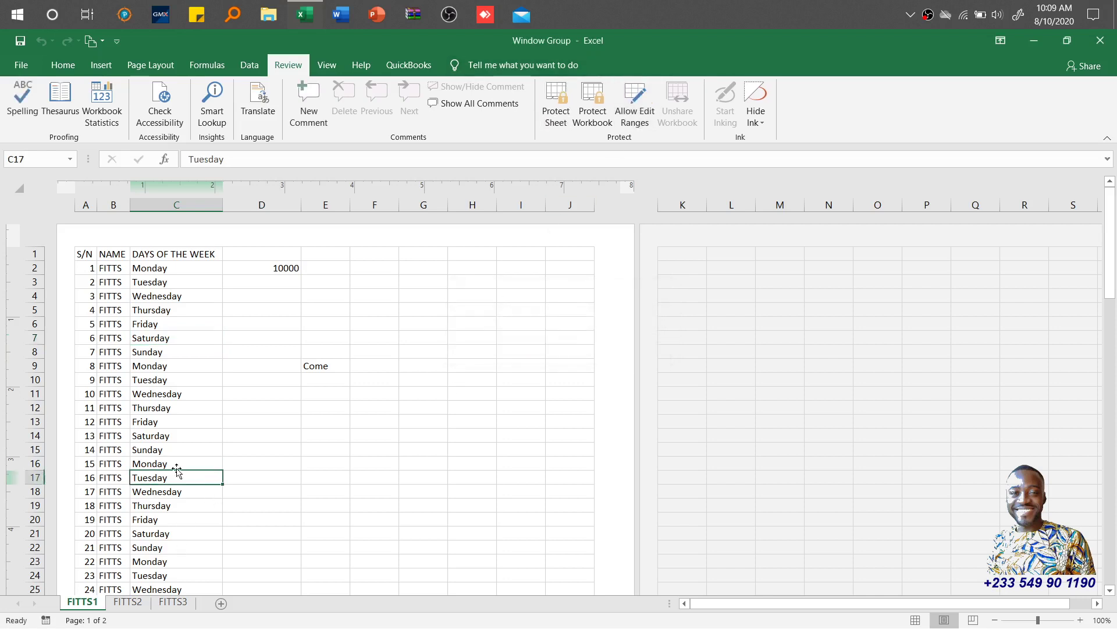
left_click(636, 105)
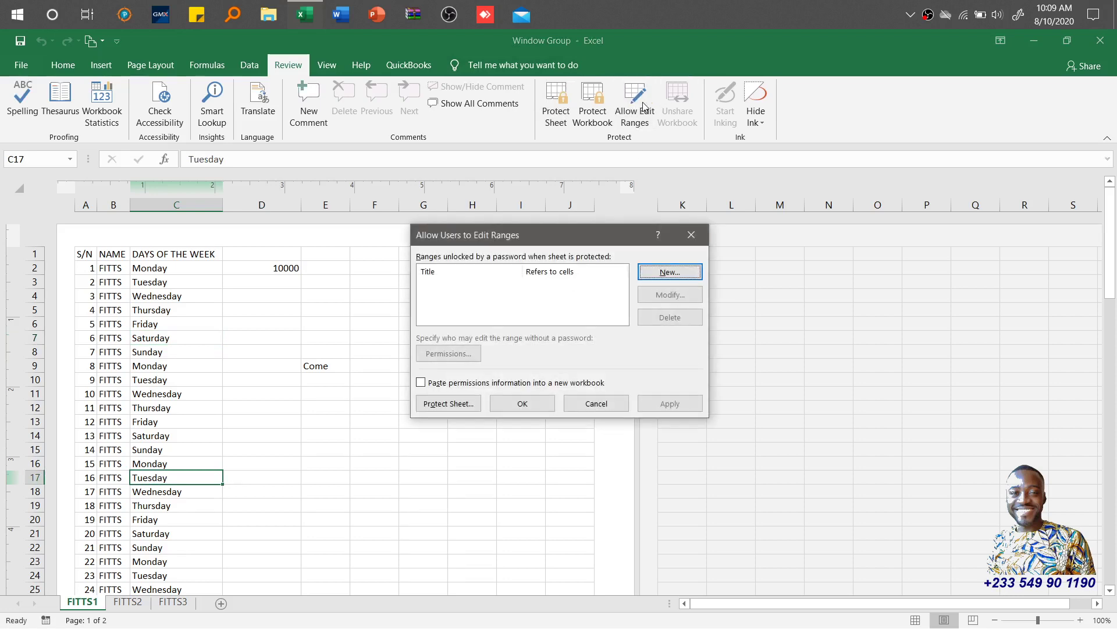
left_click(670, 272)
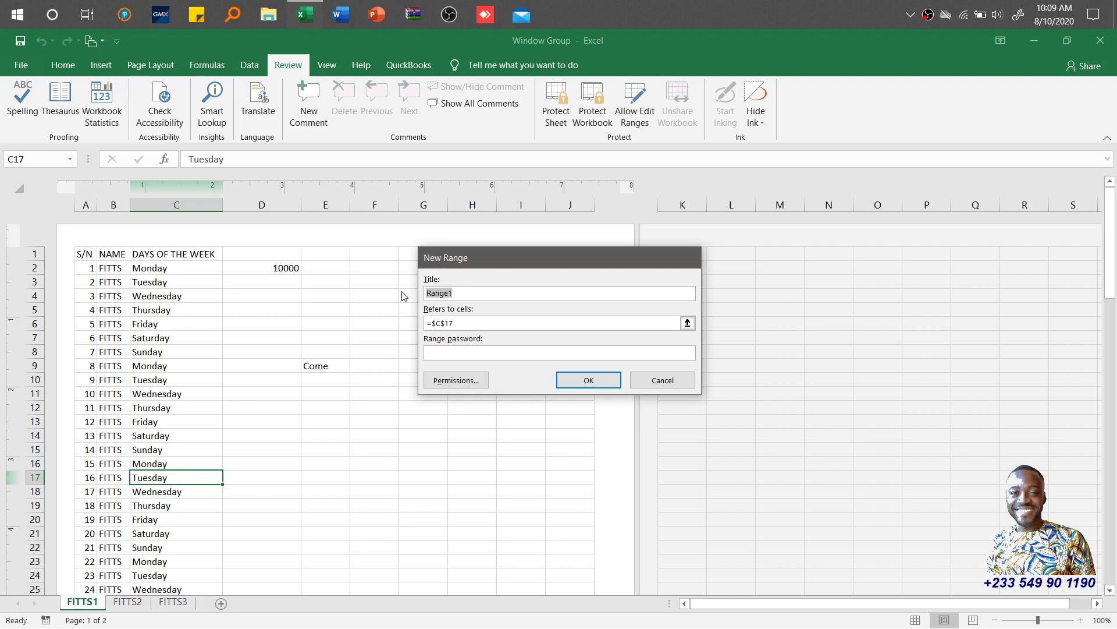
type("Edit")
left_click_drag(482, 321, 423, 321)
key("BackSpace")
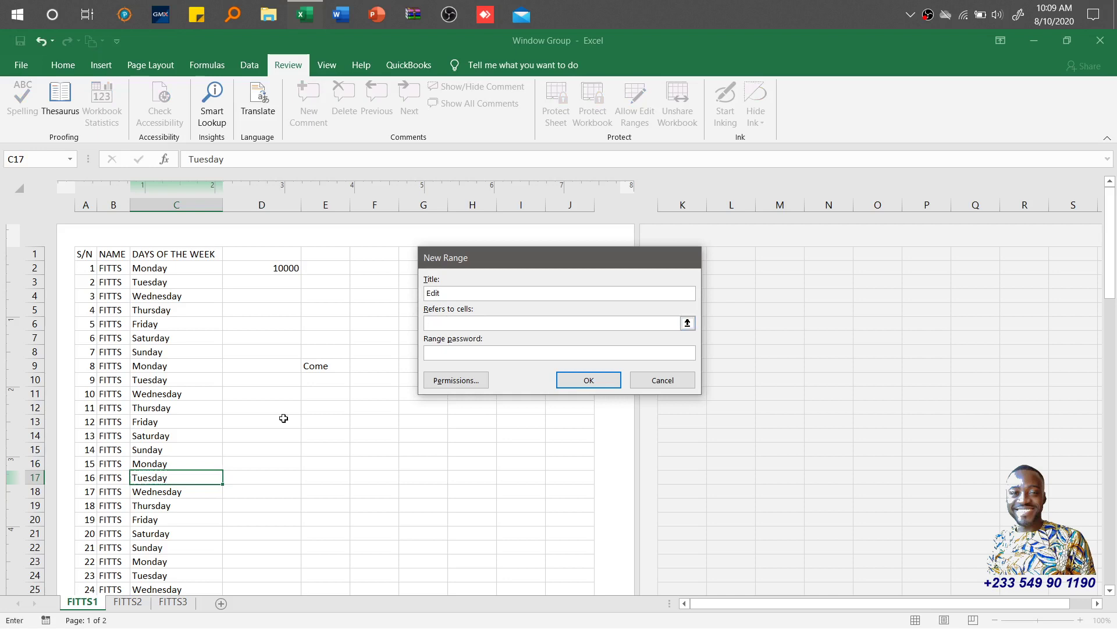
left_click_drag(153, 407, 161, 574)
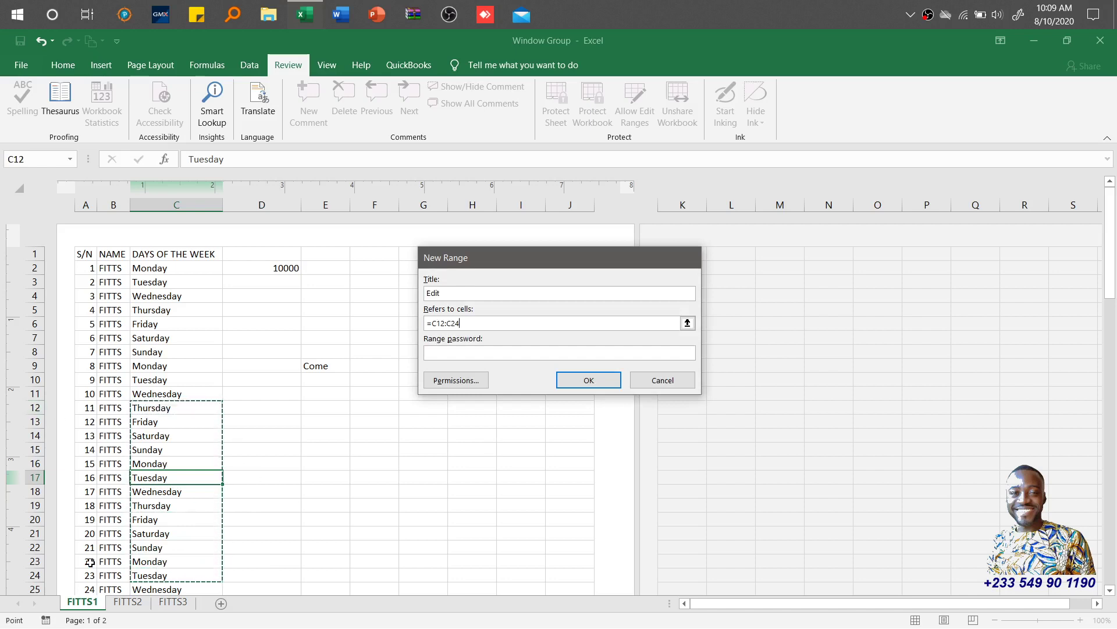
Set and confirm a range password for the Edit range, view its permissions without adding anyone, and apply the range
left_click(512, 350)
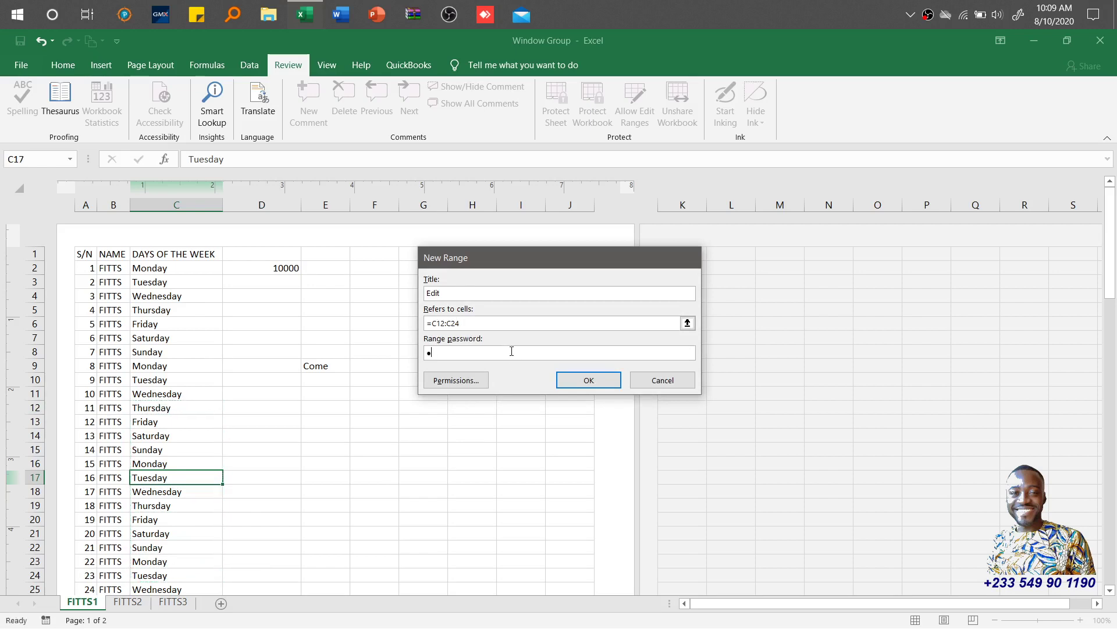
left_click(477, 375)
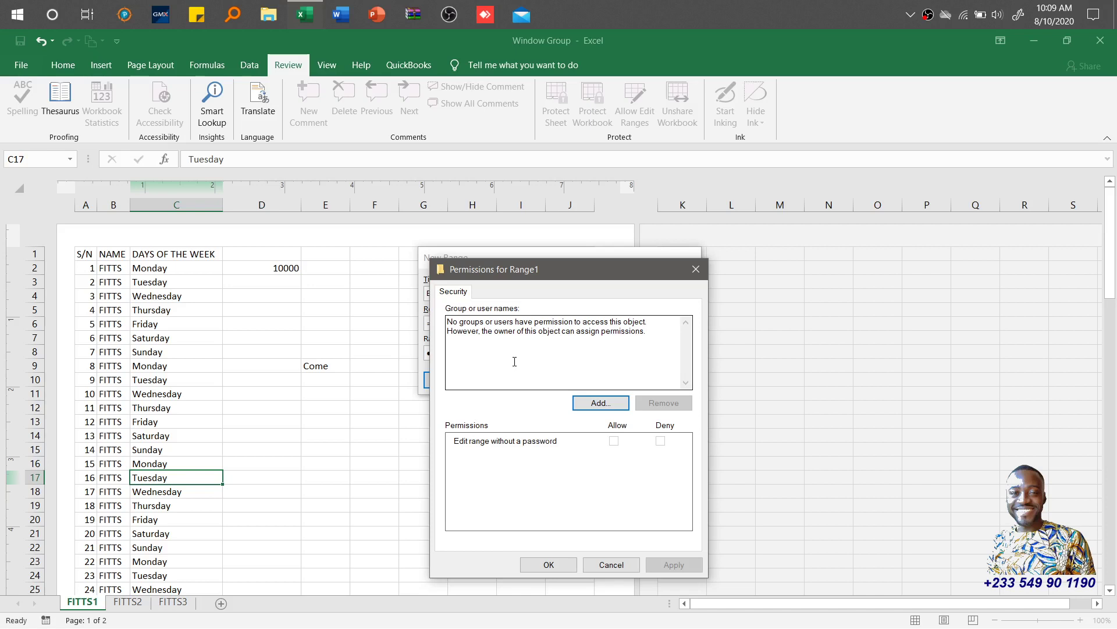
left_click(559, 567)
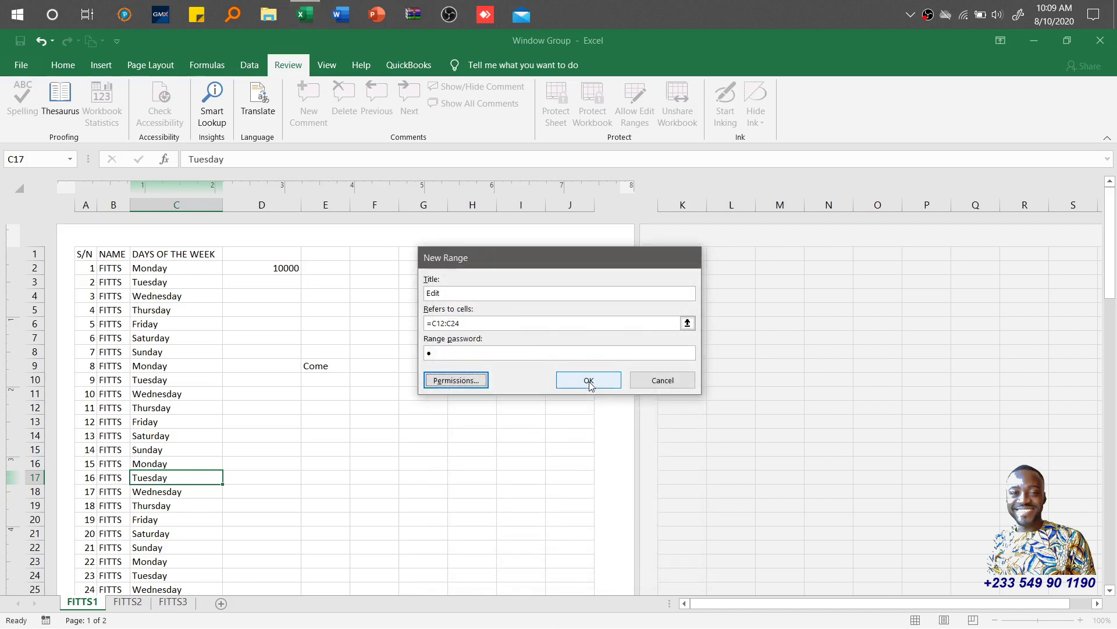
left_click(588, 382)
type("1")
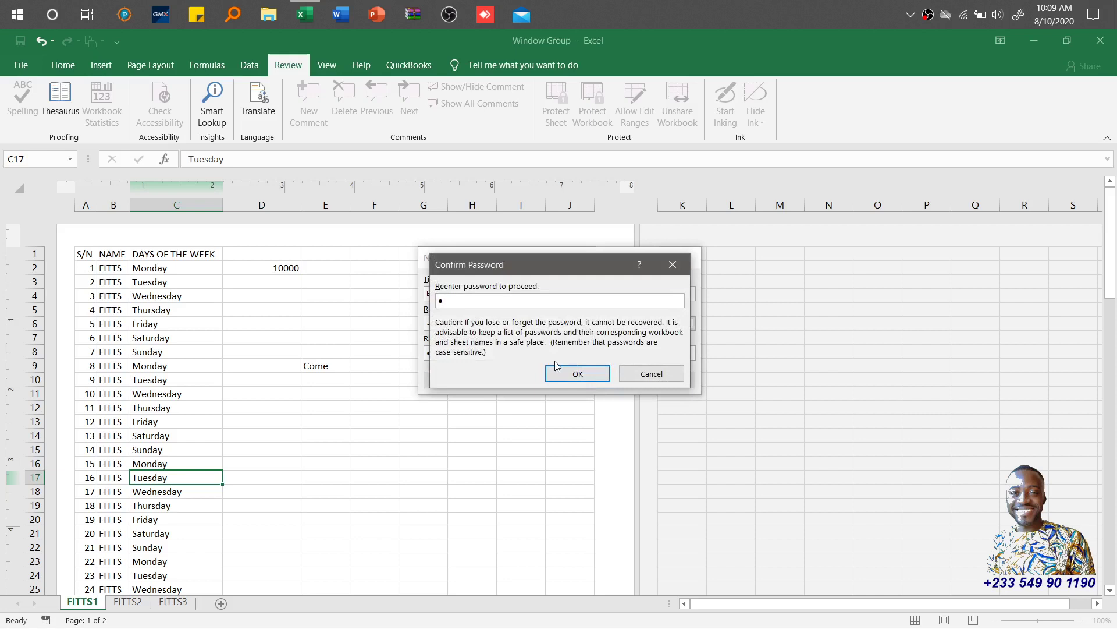
left_click(564, 372)
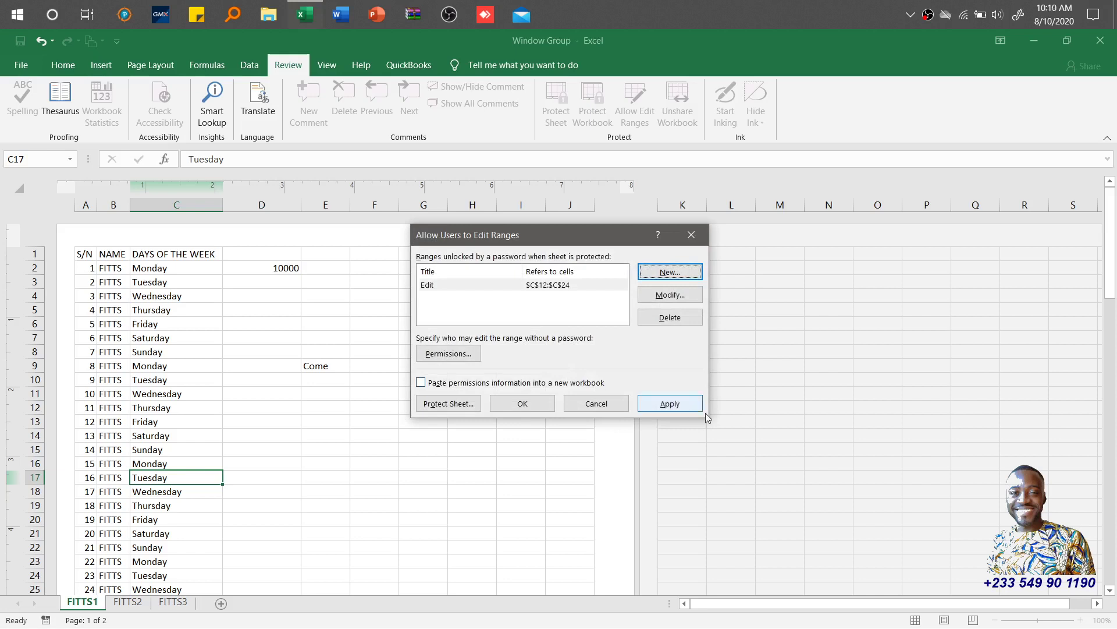
left_click(685, 407)
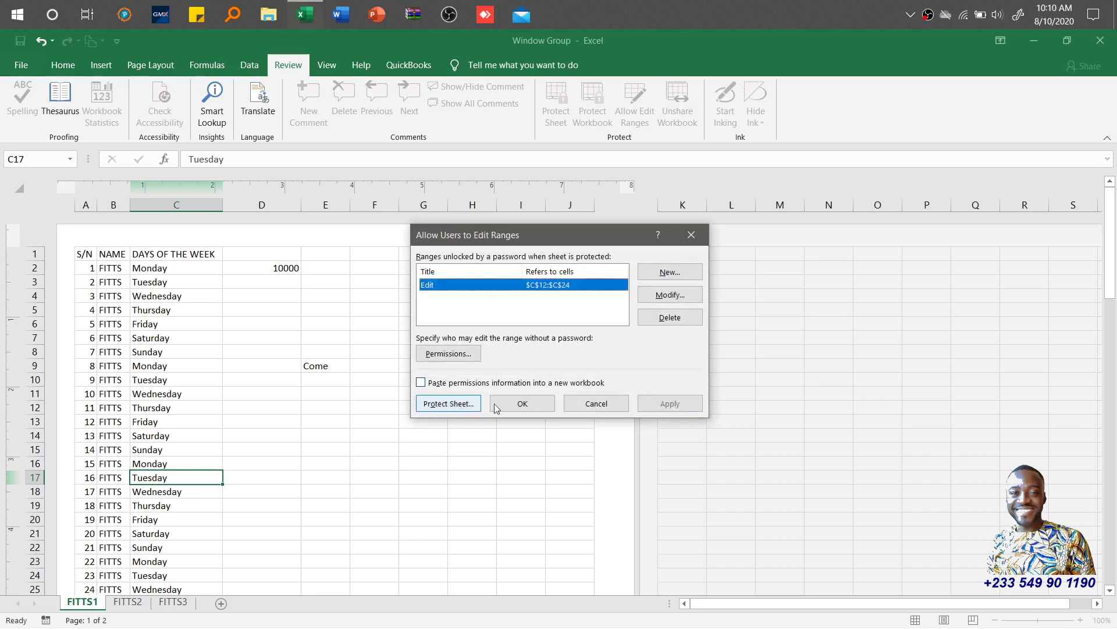
Protect the FITTS1 sheet, allowing only selection of unlocked cells, by entering and confirming the sheet password
left_click(449, 403)
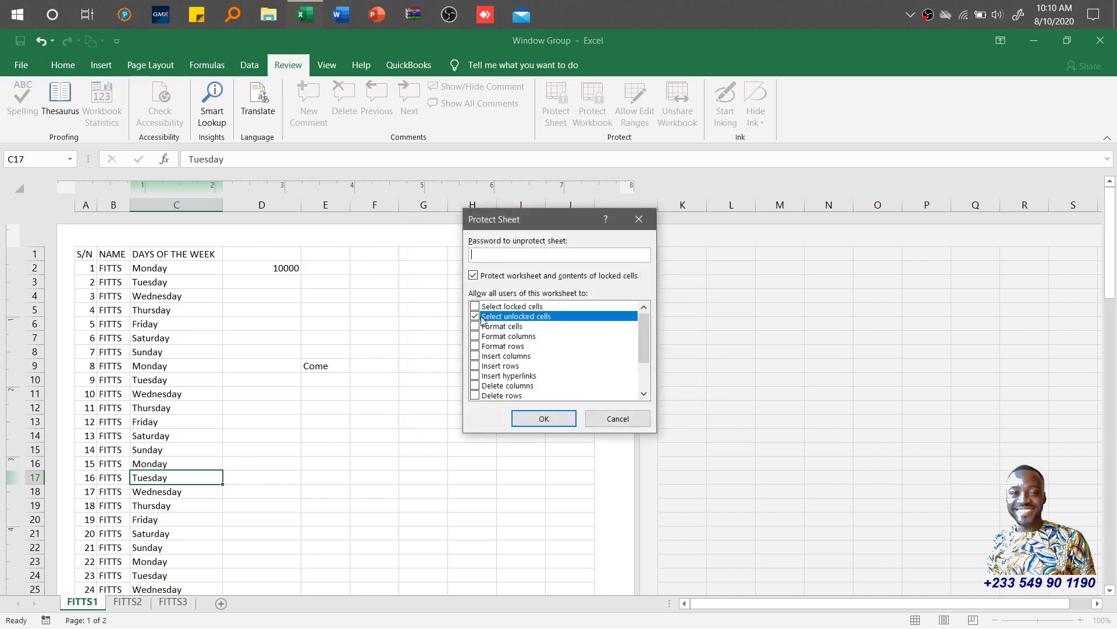
type("1")
left_click(563, 419)
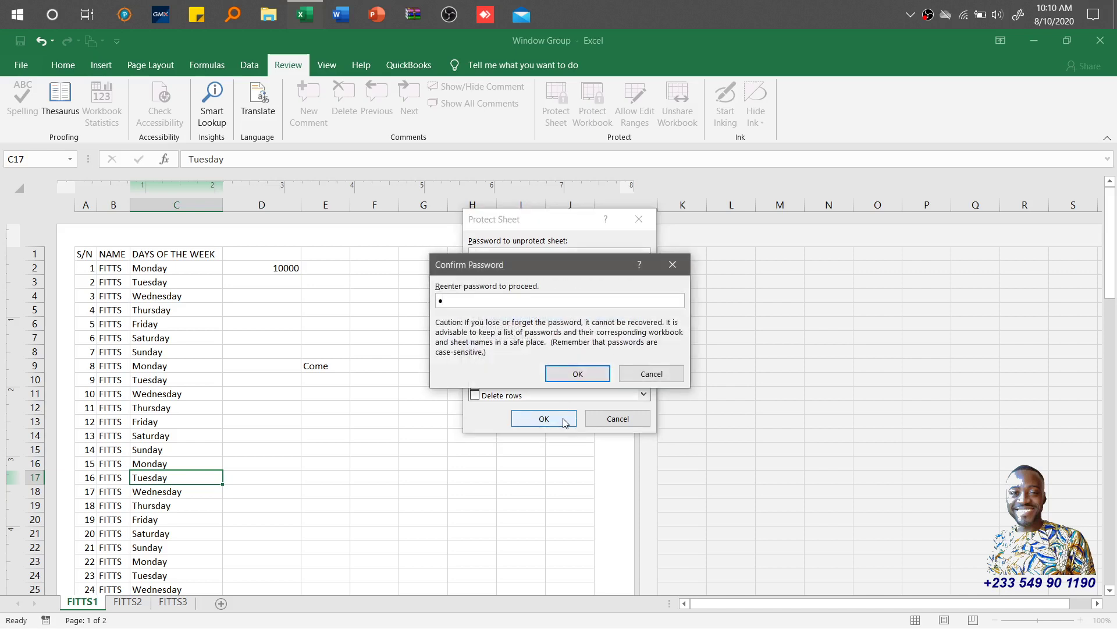
left_click(578, 373)
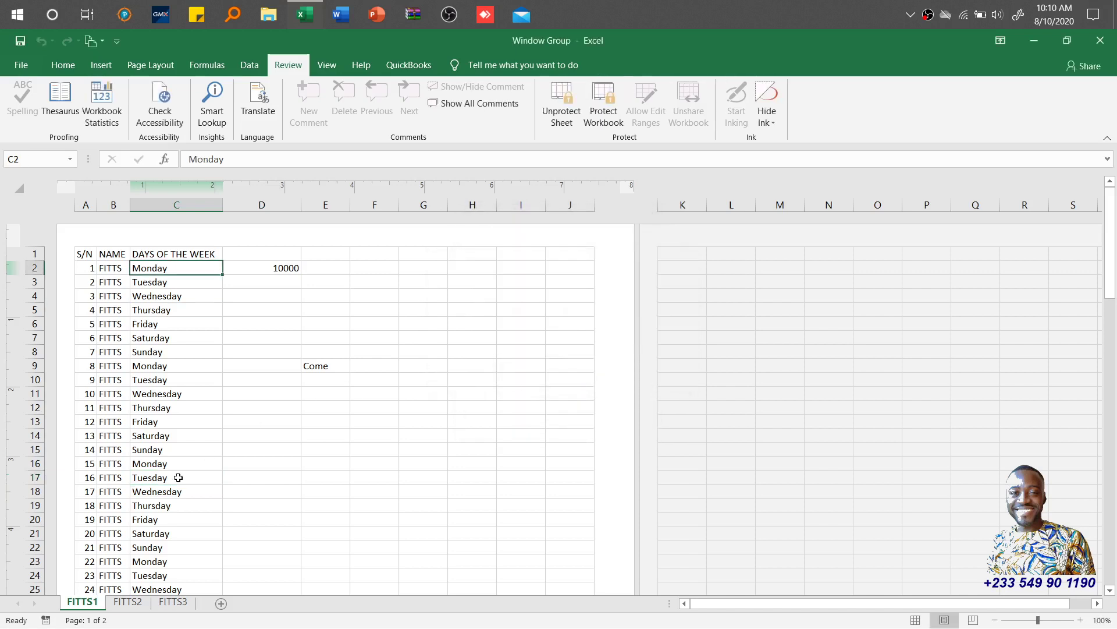
Check which cells in column C of the protected FITTS1 sheet can be selected
key("Down")
key("Down")
key("Down")
key("Down")
key("Down")
key("Up")
key("Up")
key("Up")
key("Up")
key("Up")
Remove the FITTS1 sheet protection by entering its password, and test selecting cells in column C
left_click(571, 96)
type("1")
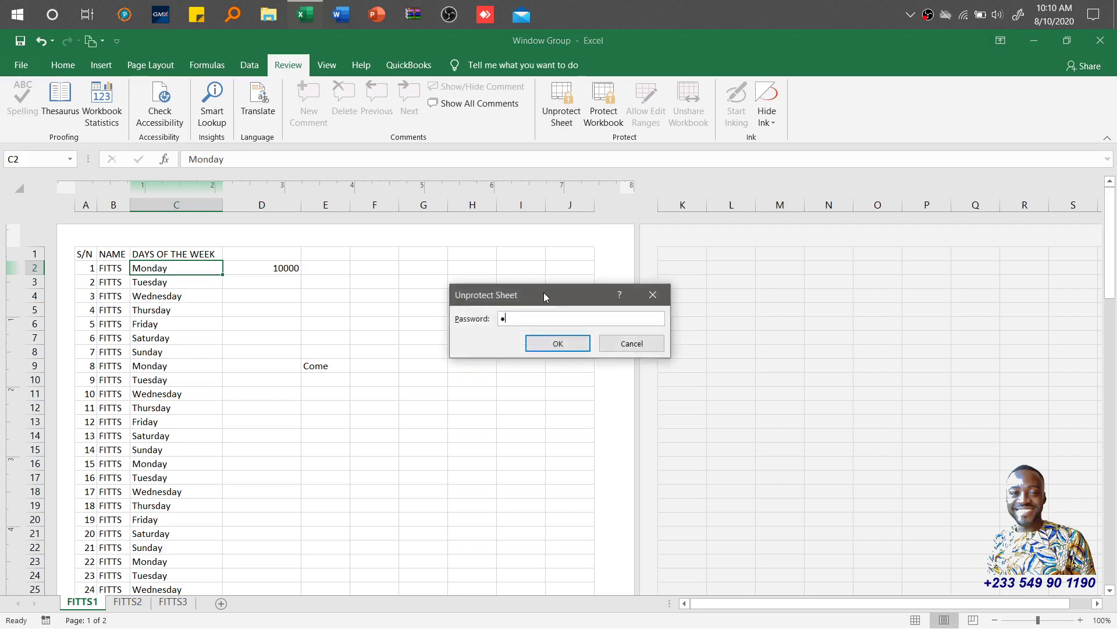
key("Return")
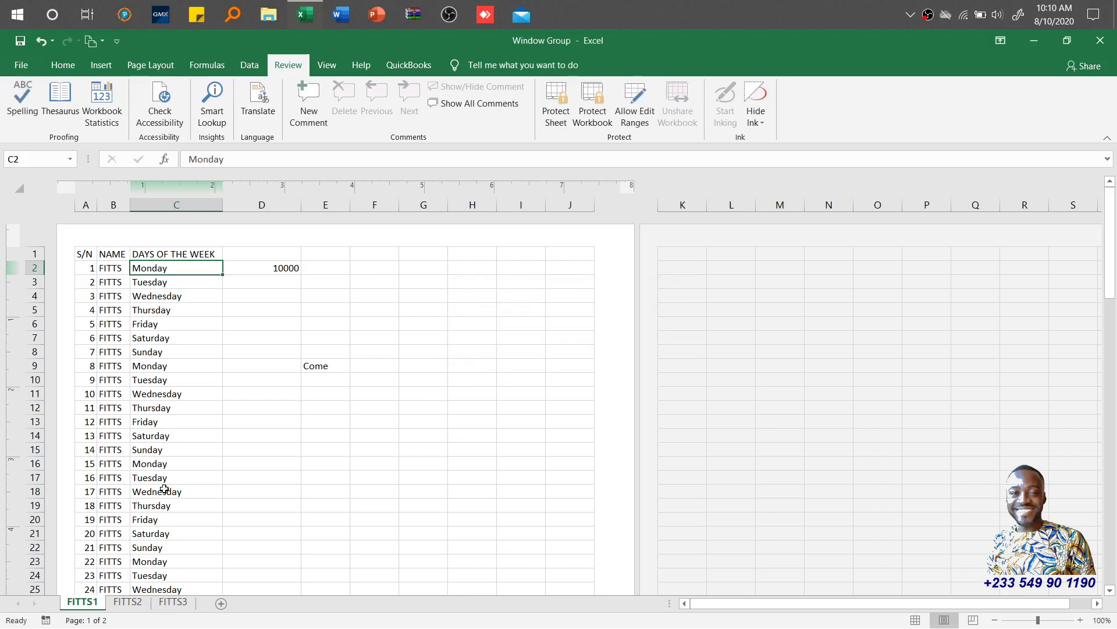
left_click(164, 491)
left_click(170, 440)
left_click(166, 479)
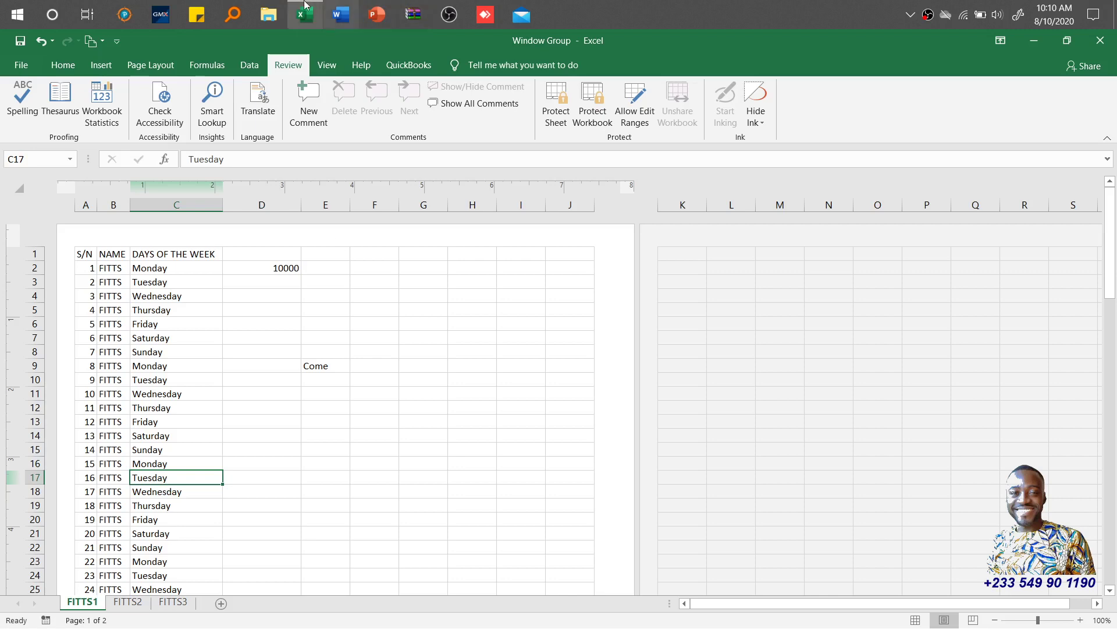
Open the Excel Core Skill Review - Review Tab PDF, look through its exercises one full page at a time, and return to Excel
left_click(274, 5)
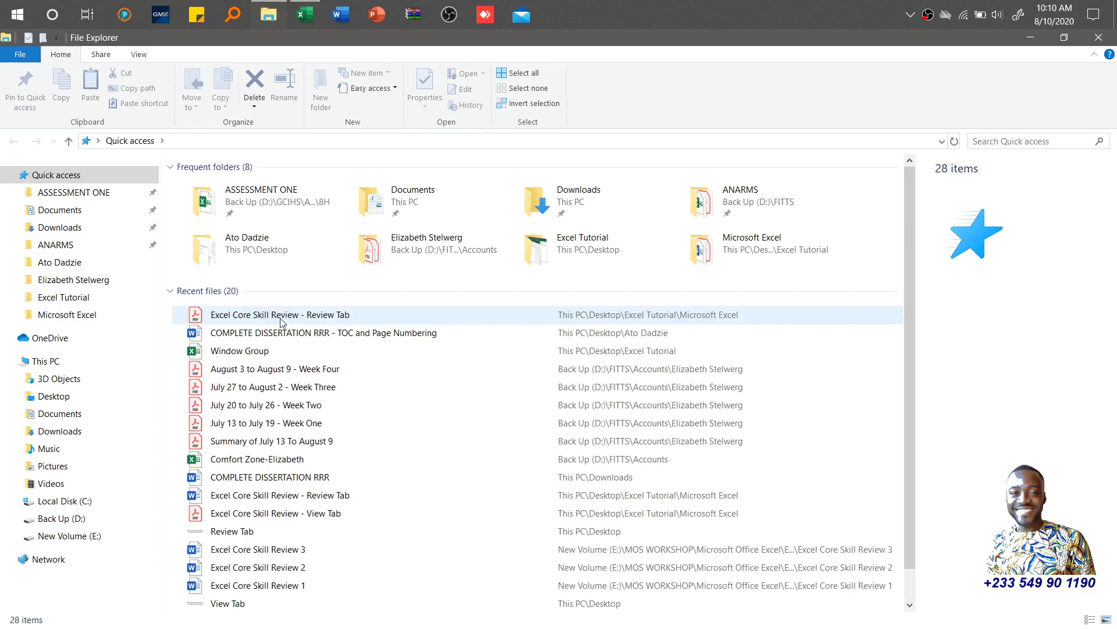
double_click(281, 319)
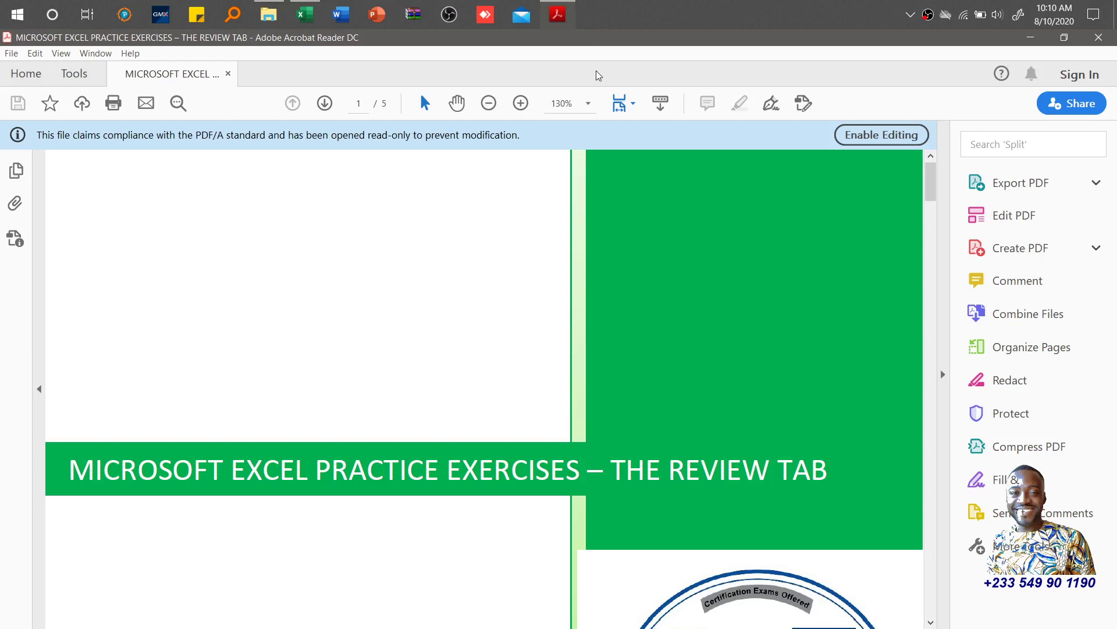
left_click(632, 103)
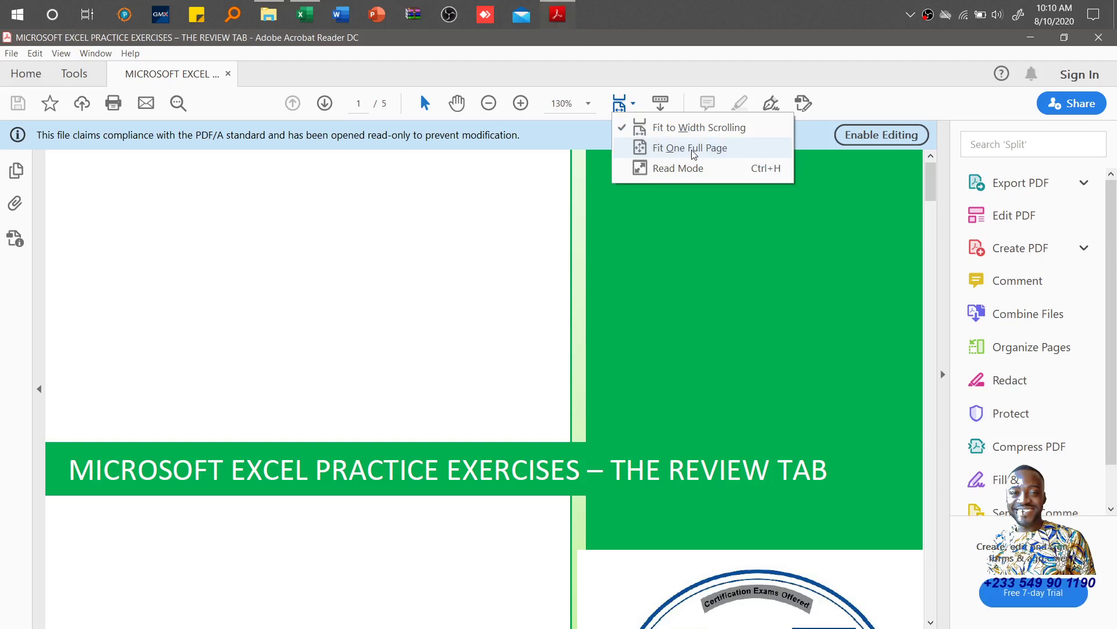
left_click(692, 147)
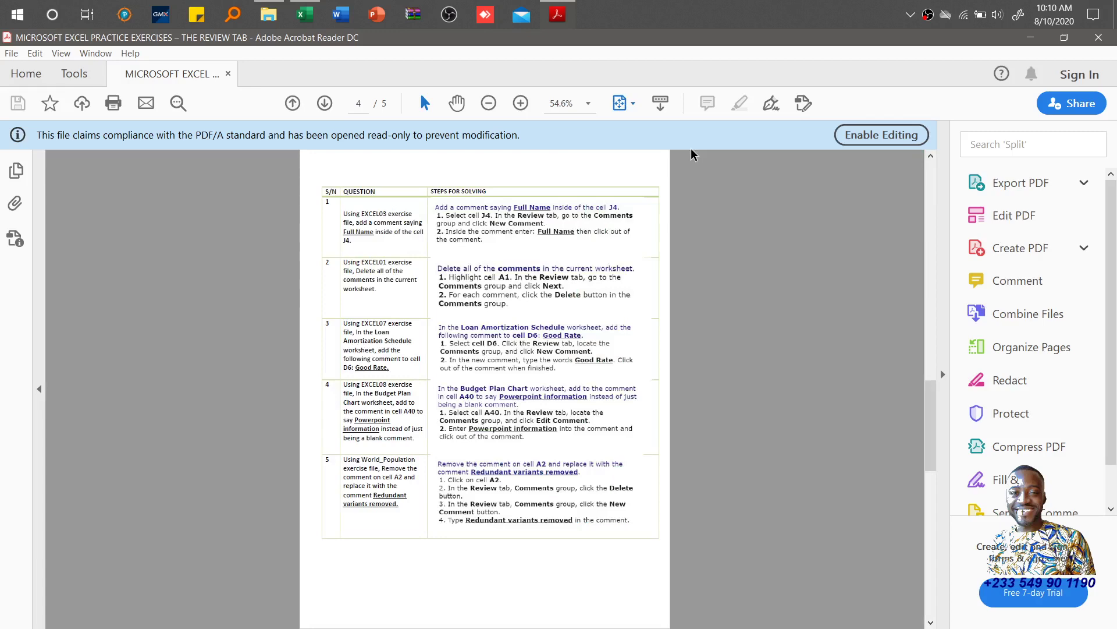
left_click(268, 15)
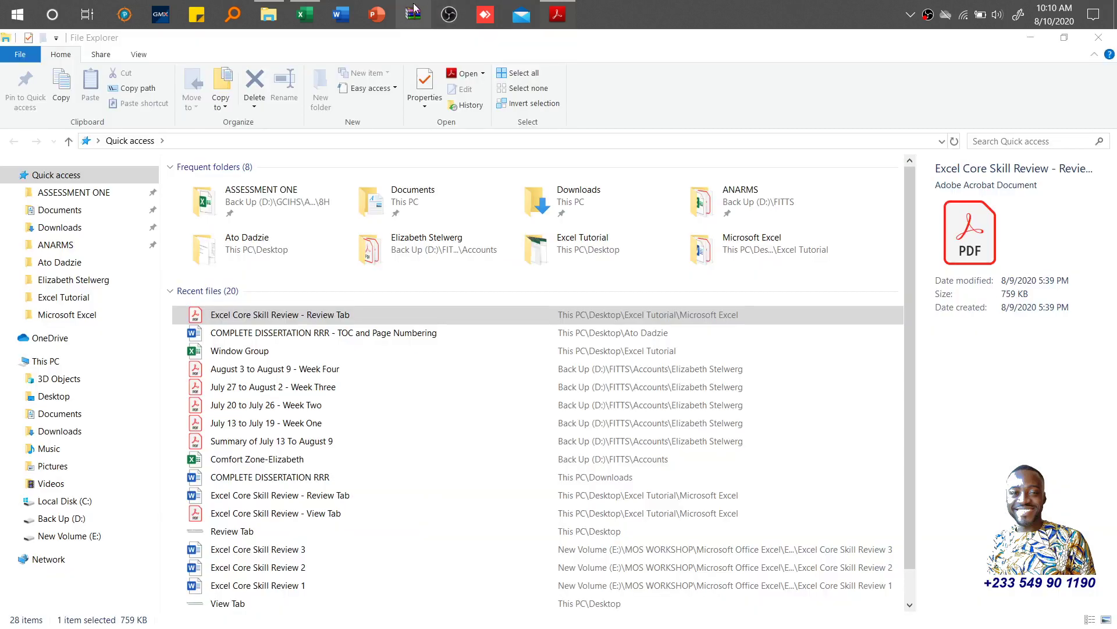
key("alt+Tab")
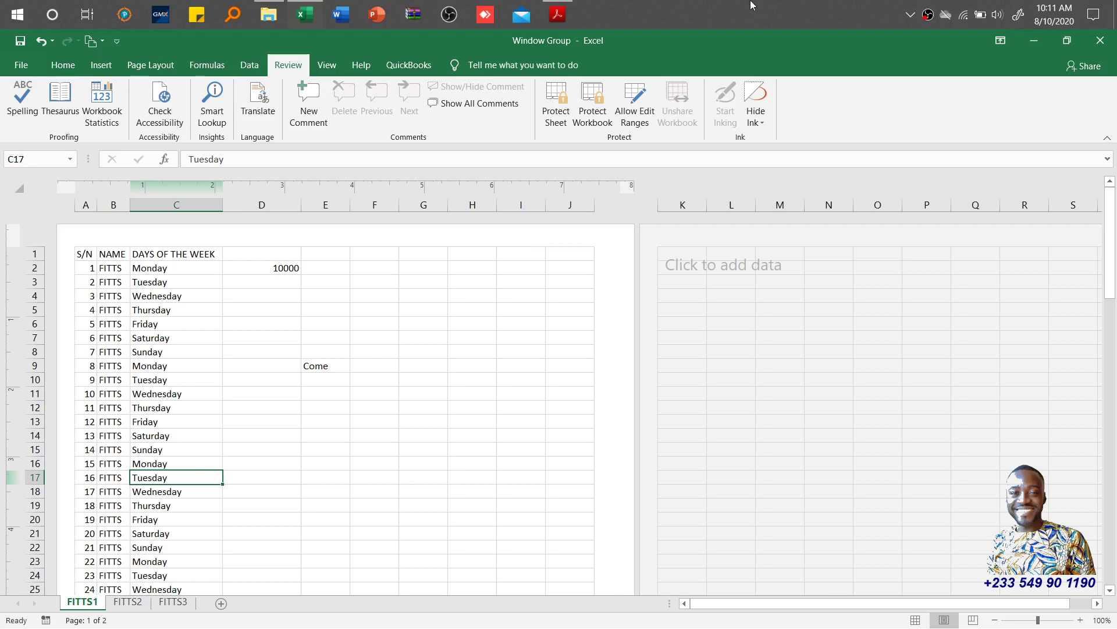
left_click(927, 12)
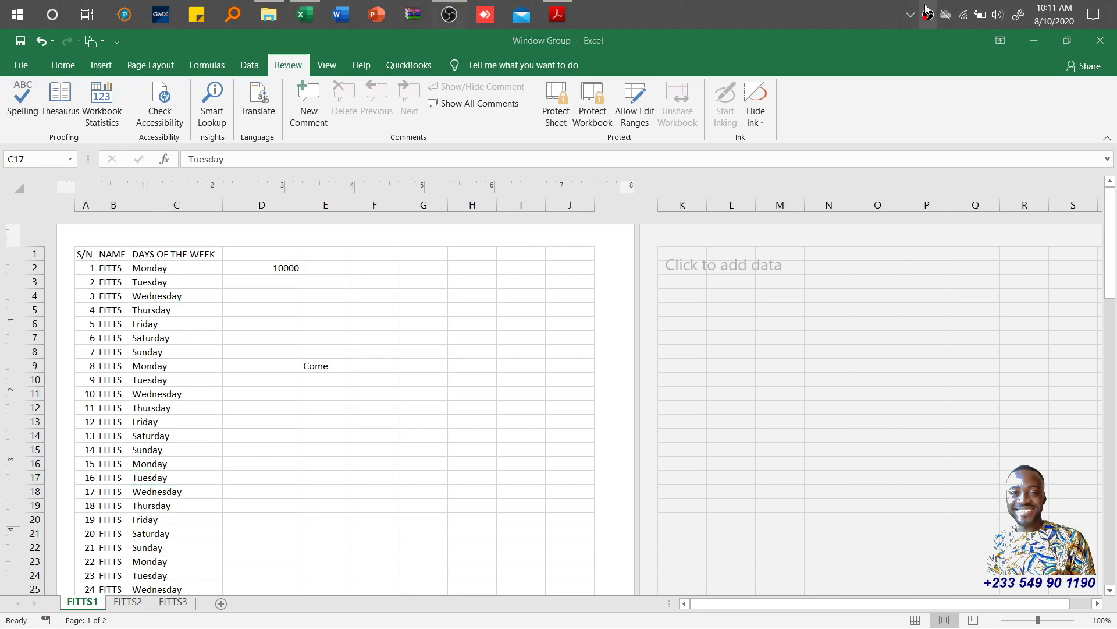